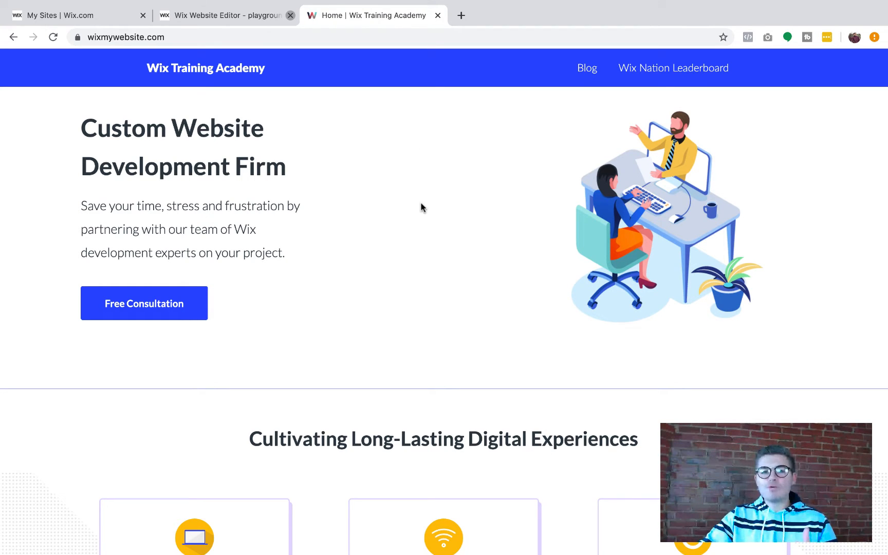
Scroll through the published Wix Training Academy home page, then return to the Wix Editor tab
scroll(414, 265, down, 8)
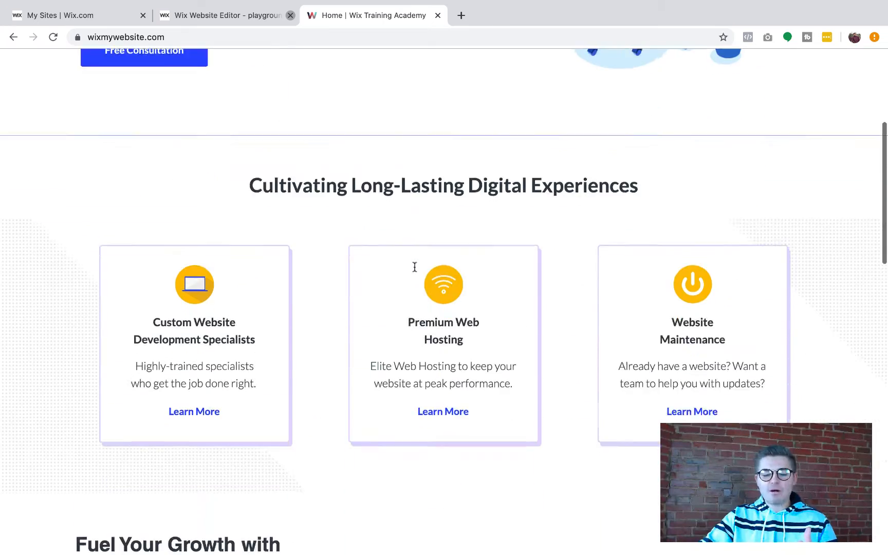
scroll(379, 341, down, 4)
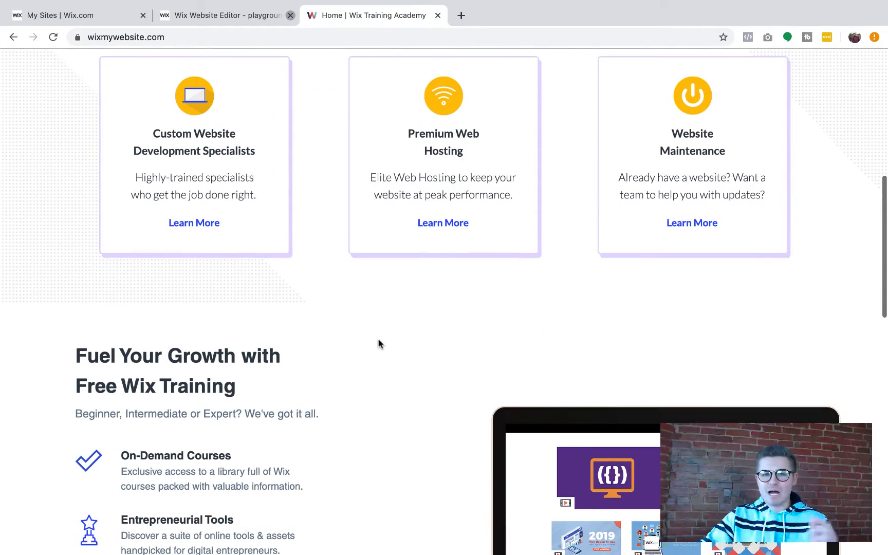
scroll(579, 429, down, 2)
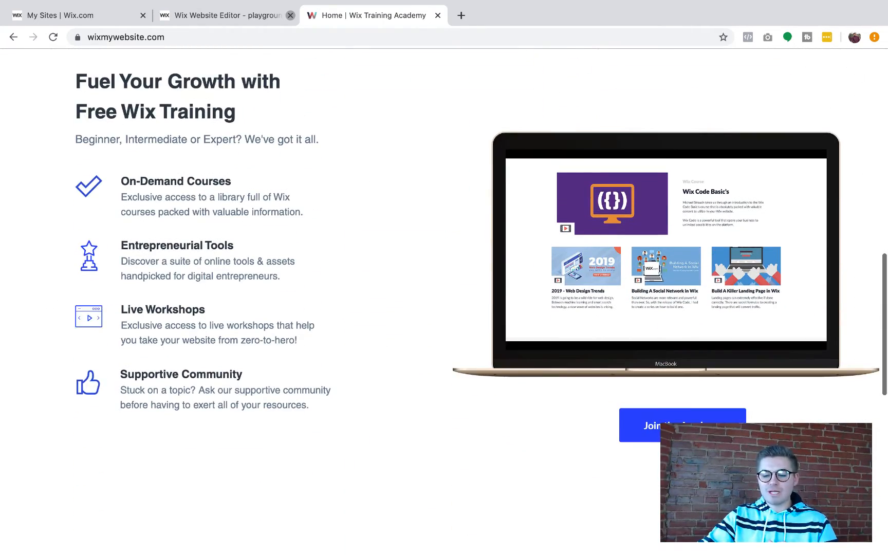
scroll(416, 345, up, 15)
scroll(417, 345, down, 1)
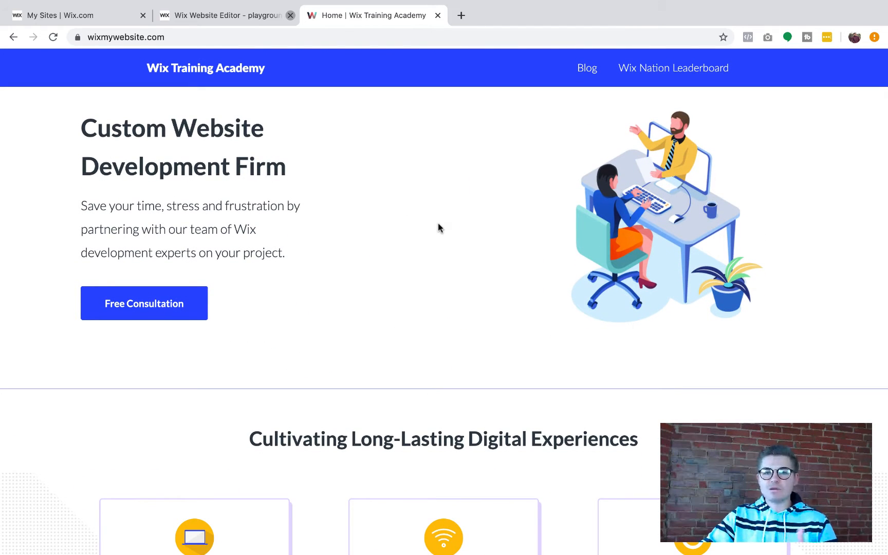
click(240, 14)
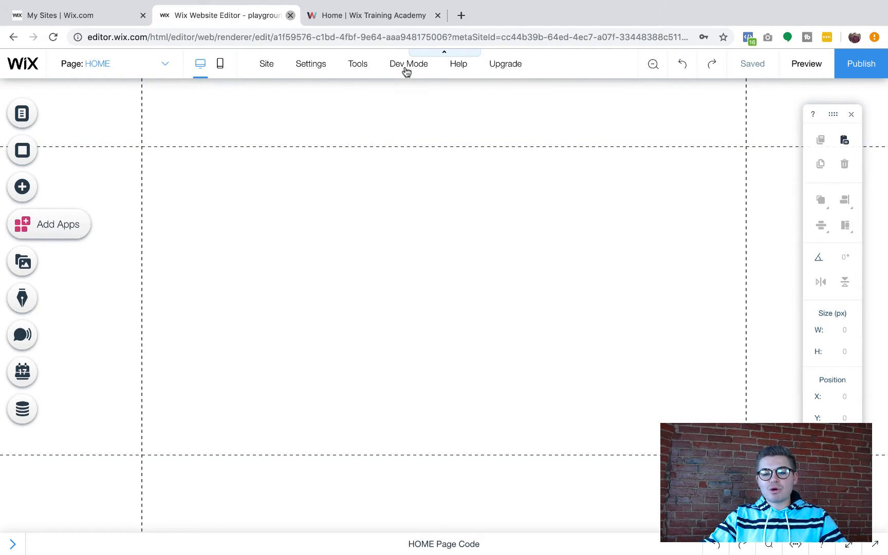
Dismiss the developer mode panel and open Registration Page from the site pages list
mouse_move(401, 64)
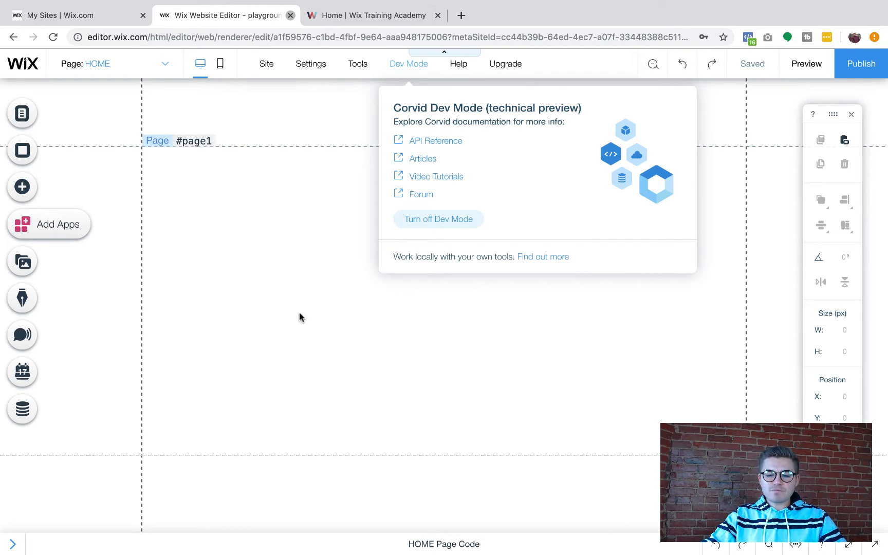
click(224, 315)
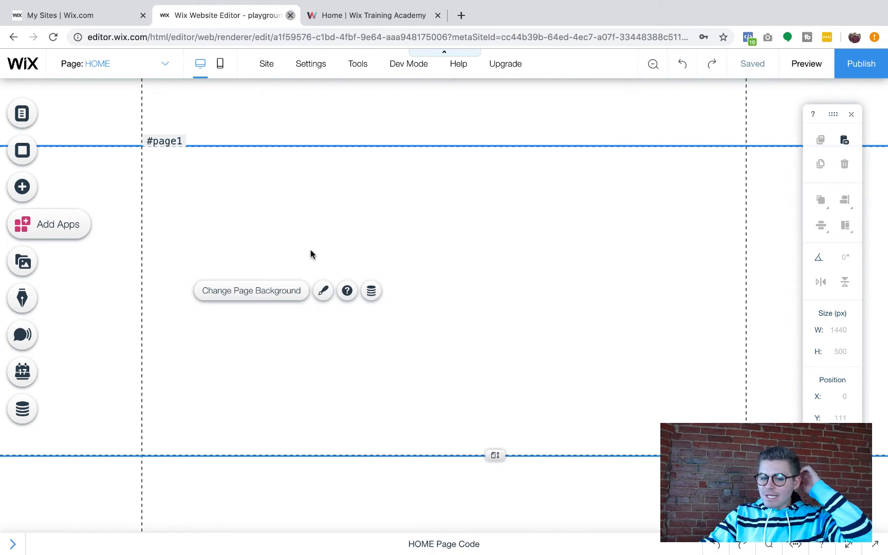
click(21, 189)
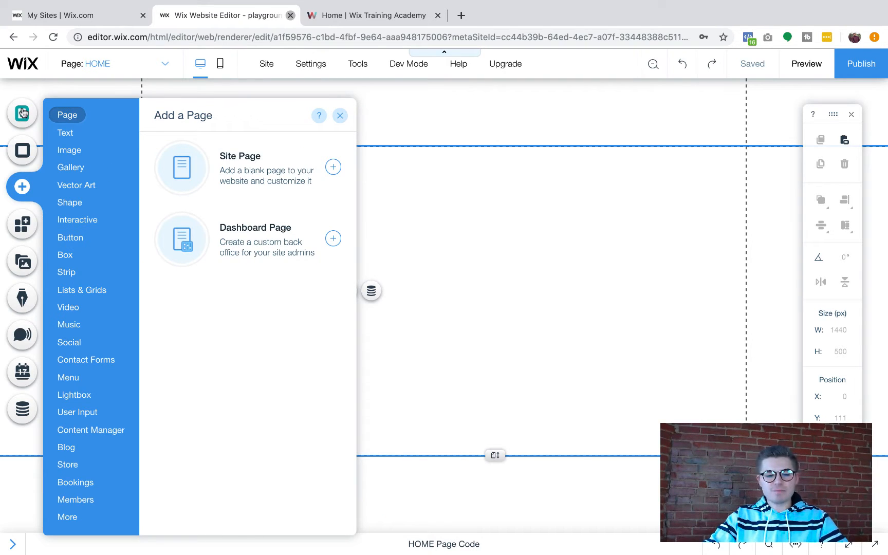
click(22, 113)
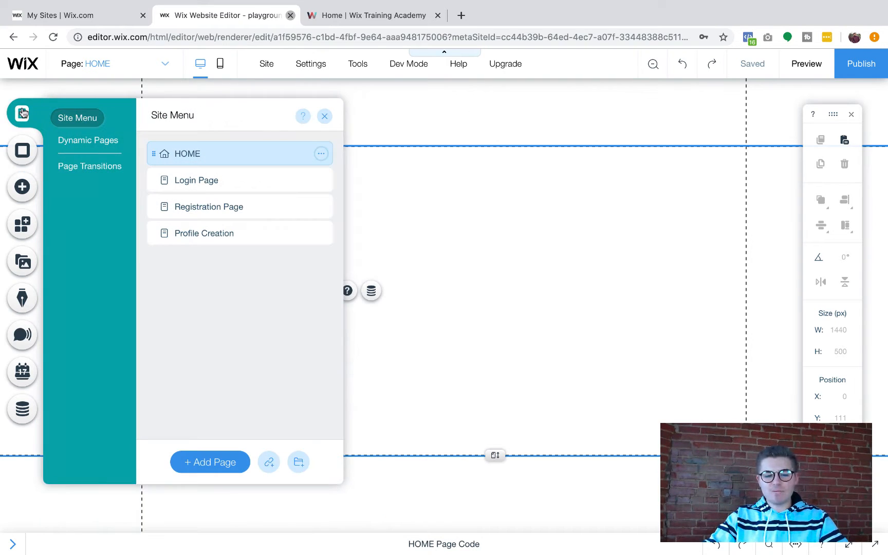
click(260, 213)
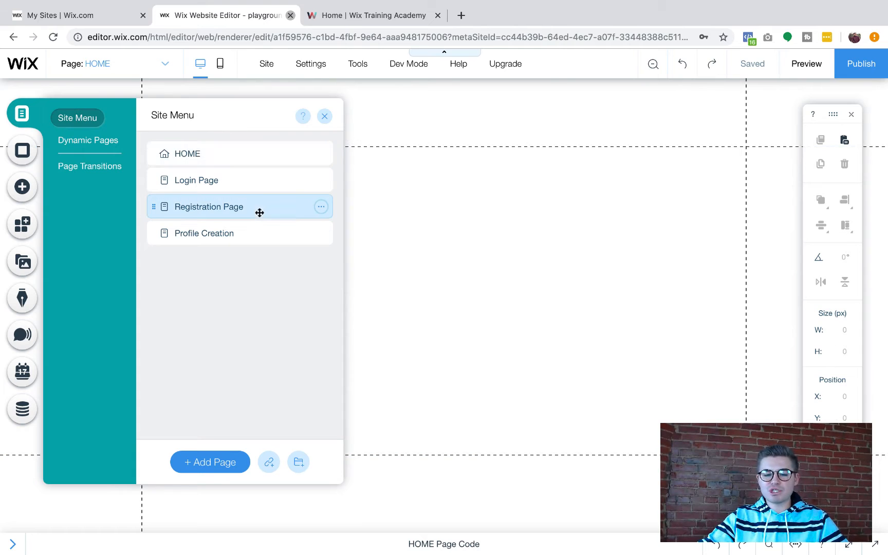
click(325, 117)
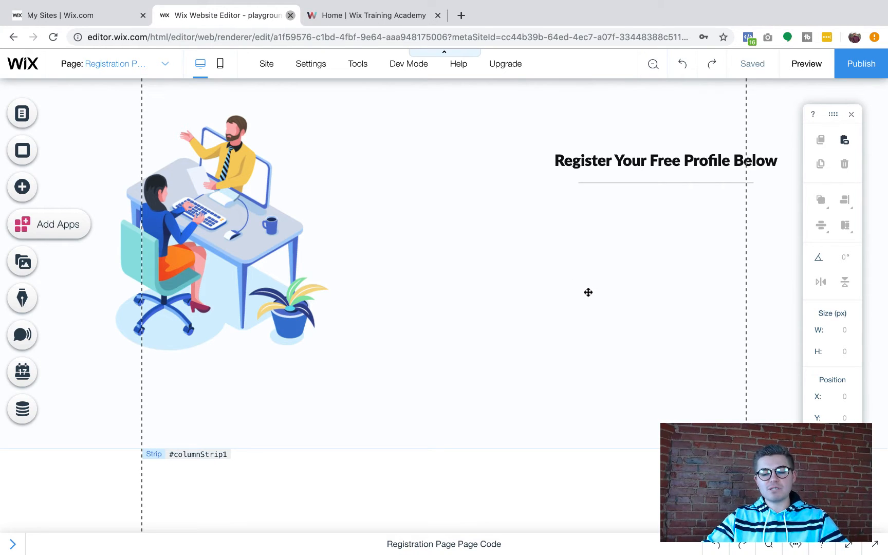
Move the office illustration slightly lower and select Column 2 beside it
click(250, 237)
drag(244, 244, 245, 267)
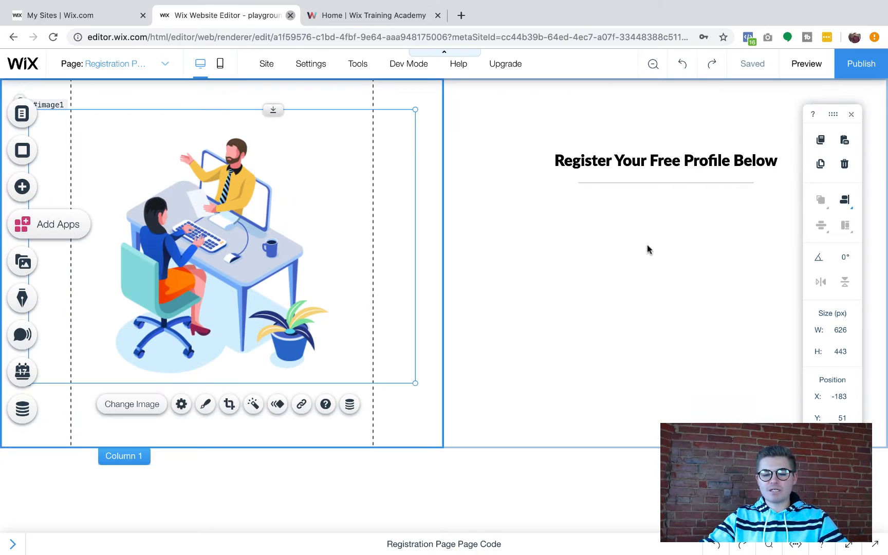
click(663, 251)
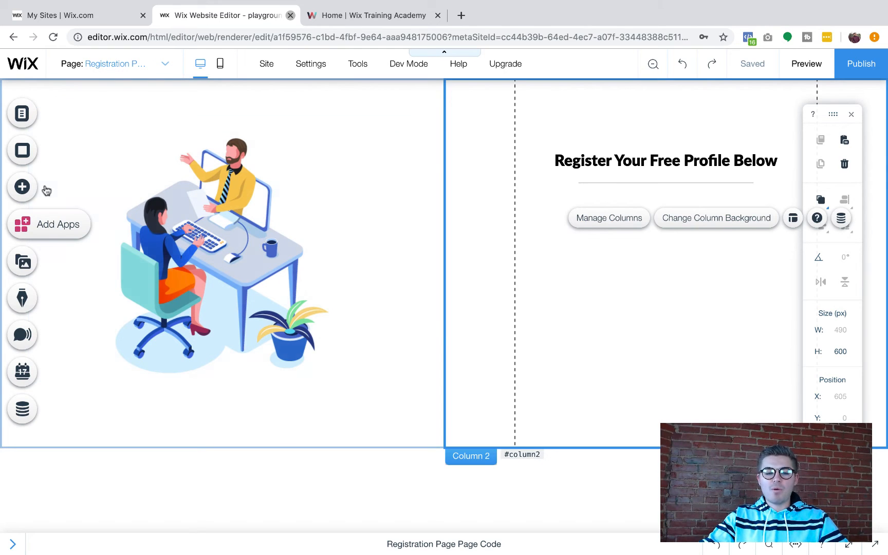
Add an 'Add your Name' text input under the heading in Column 2 and widen it
click(23, 188)
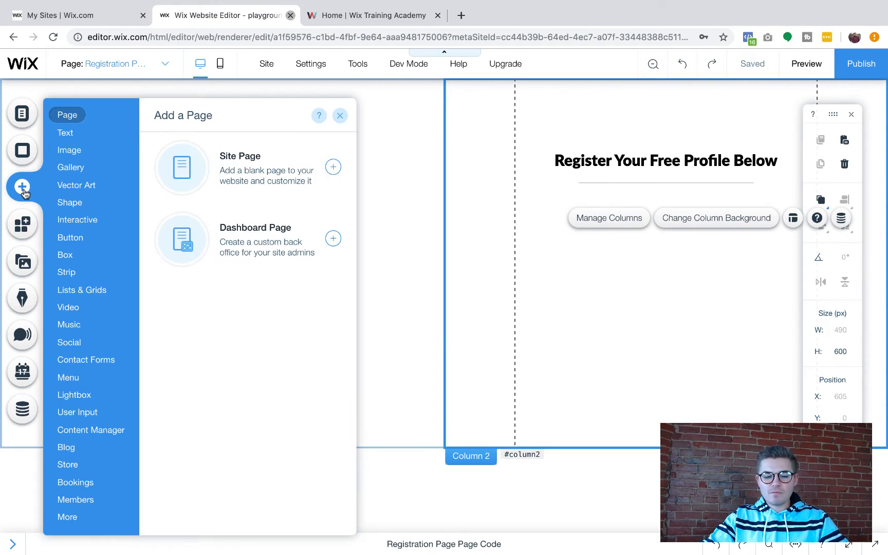
mouse_move(81, 415)
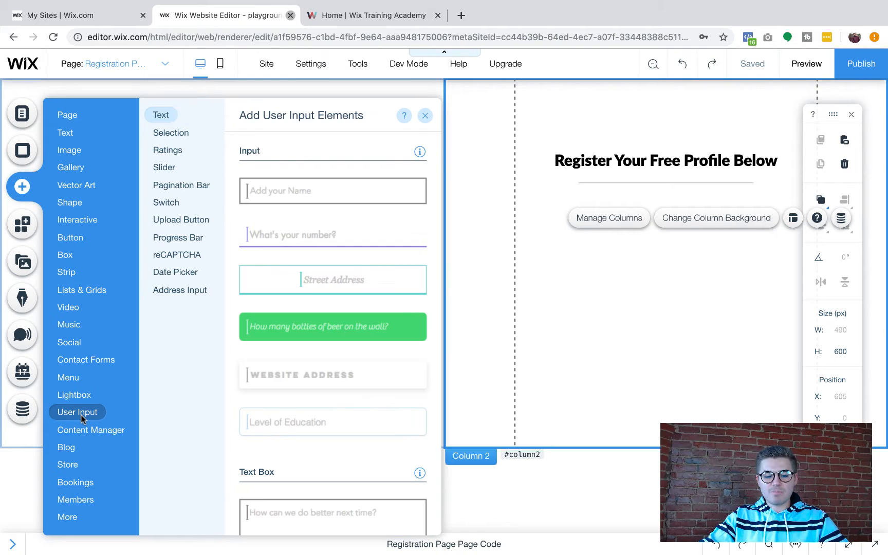
click(306, 199)
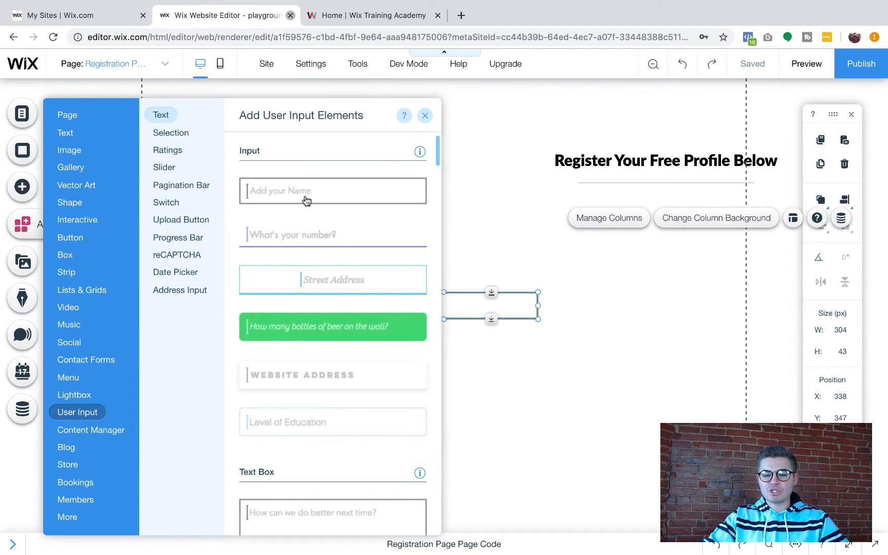
drag(482, 307, 740, 223)
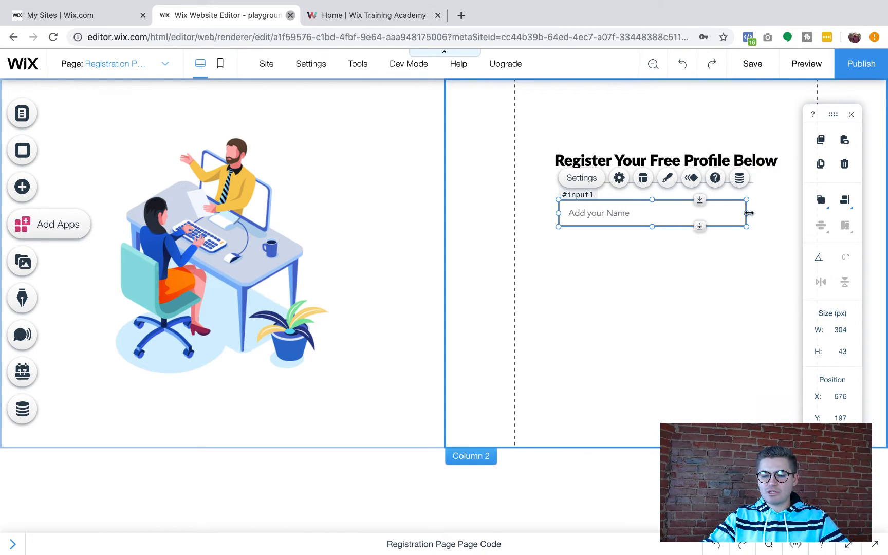
click(851, 114)
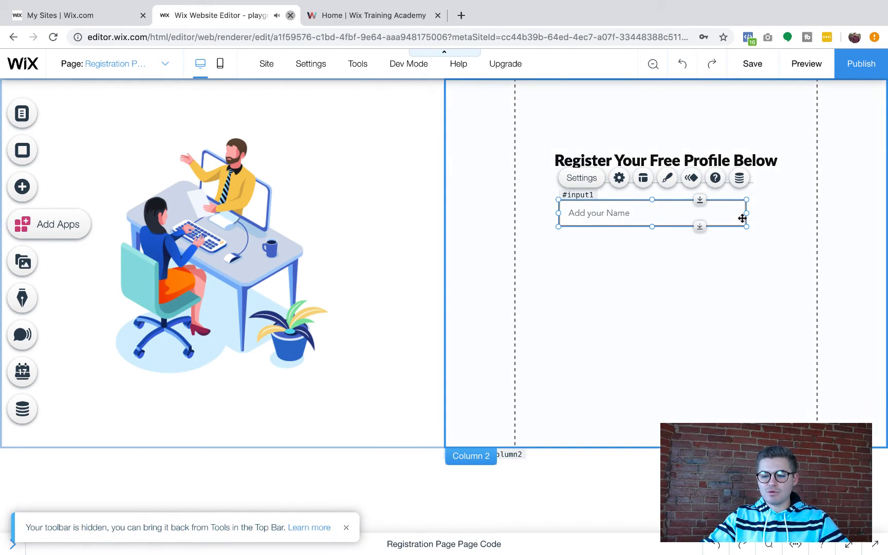
drag(744, 213, 787, 213)
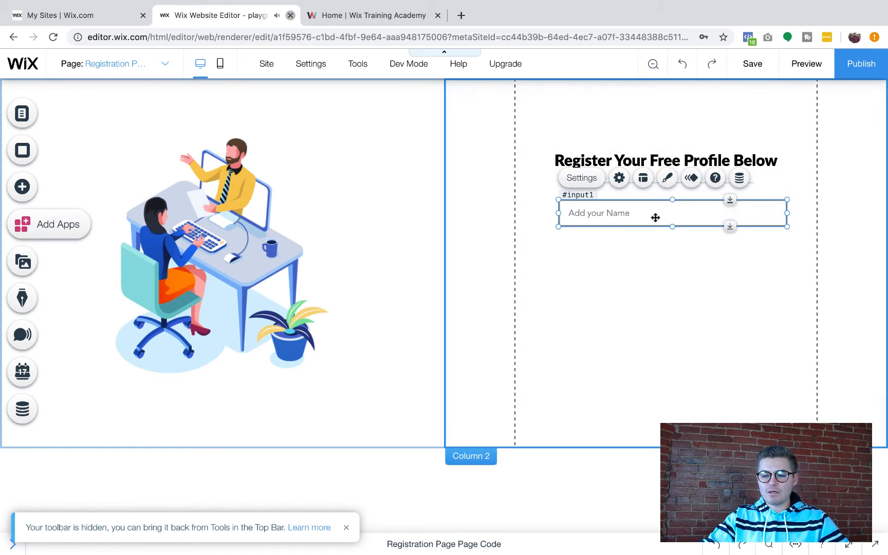
drag(654, 215, 648, 220)
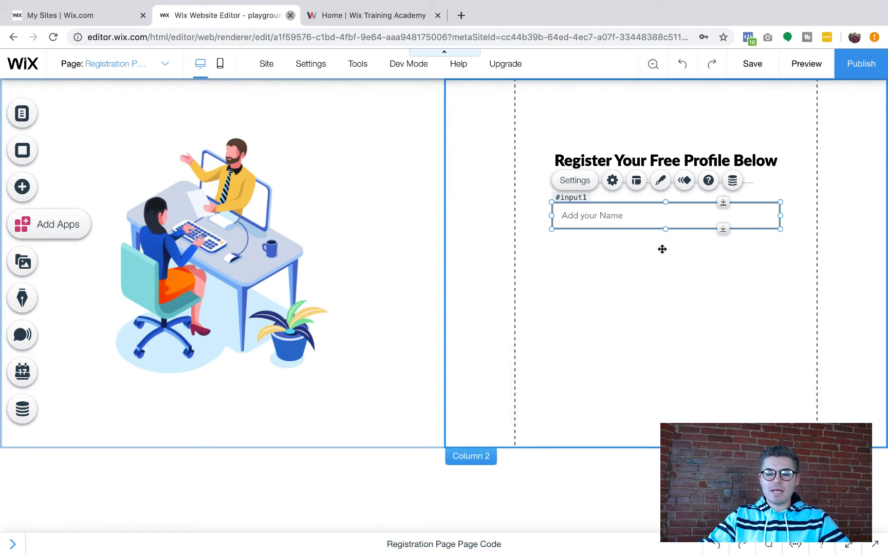
Duplicate the name input and place the copy beneath the original
click(363, 65)
click(354, 110)
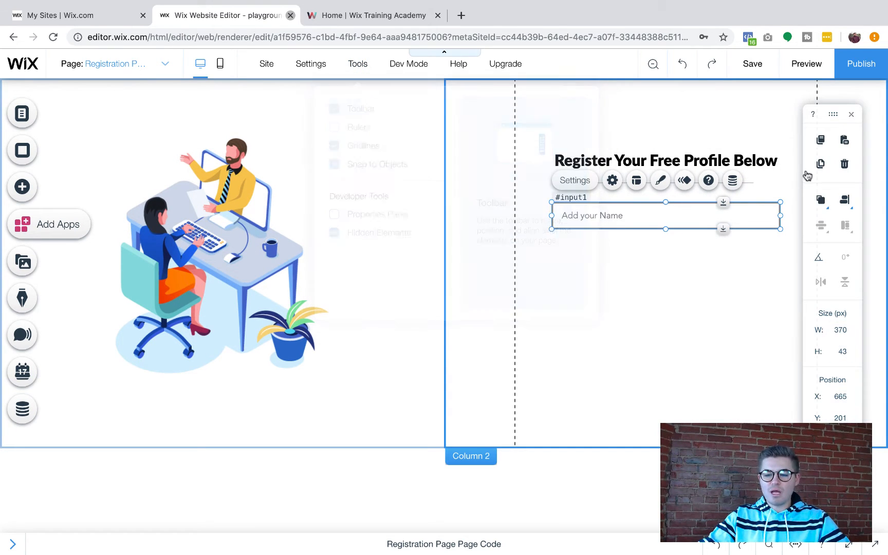
click(817, 141)
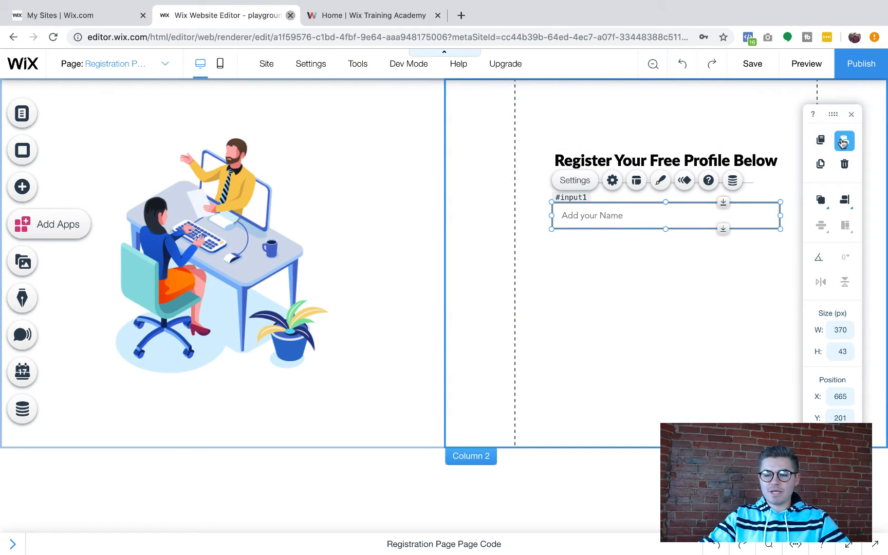
click(843, 141)
drag(691, 230, 611, 255)
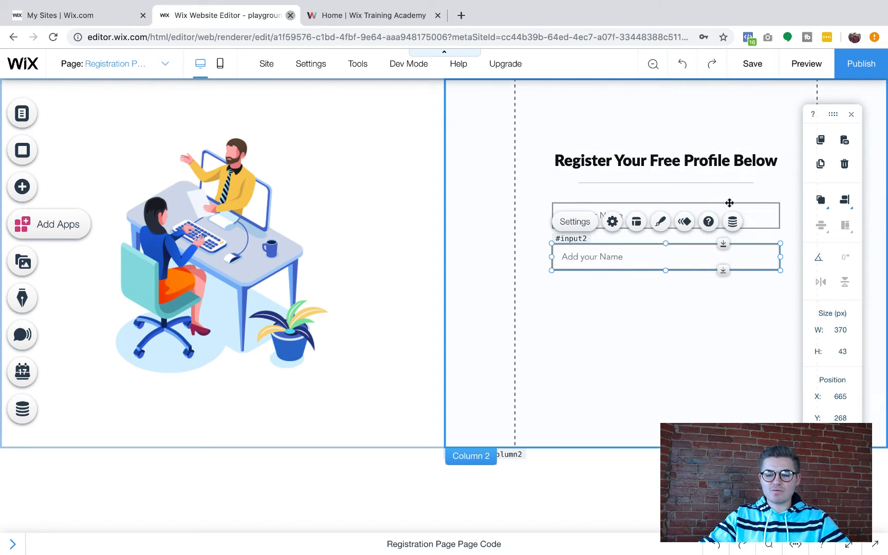
click(851, 114)
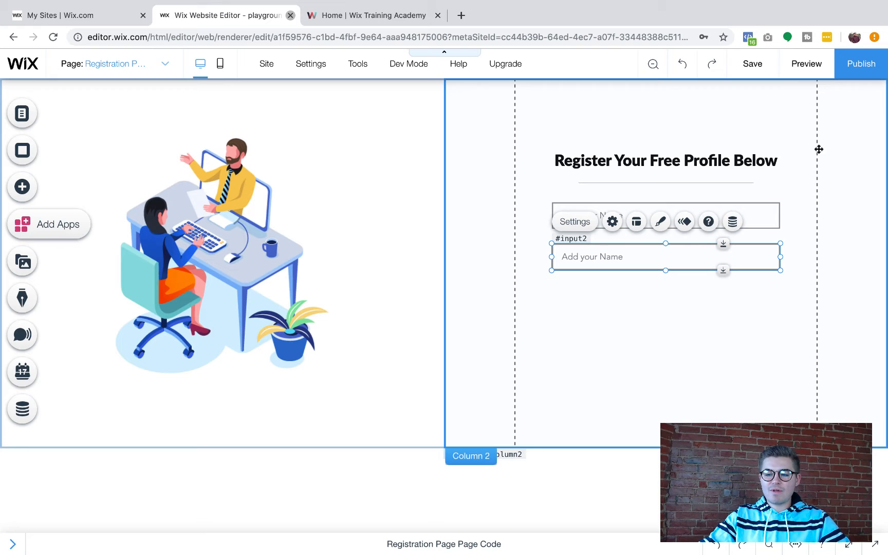
click(770, 209)
click(722, 259)
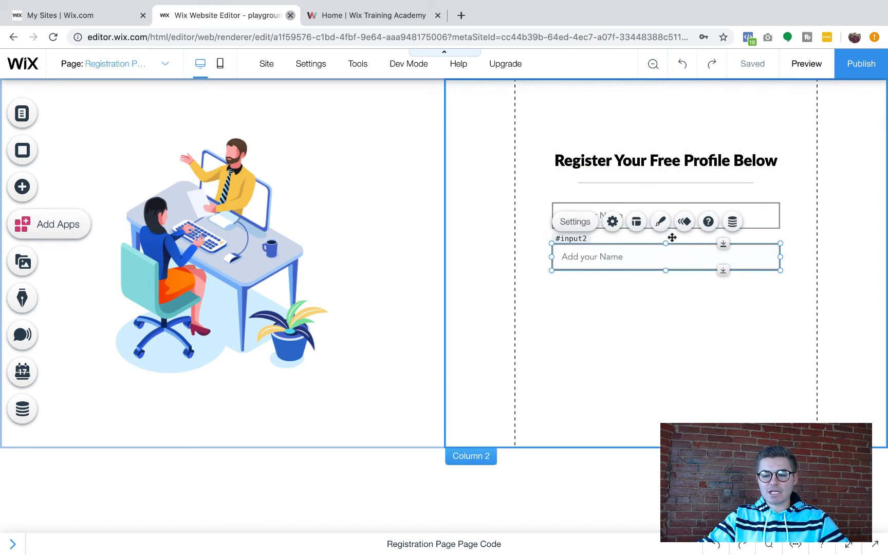
click(769, 208)
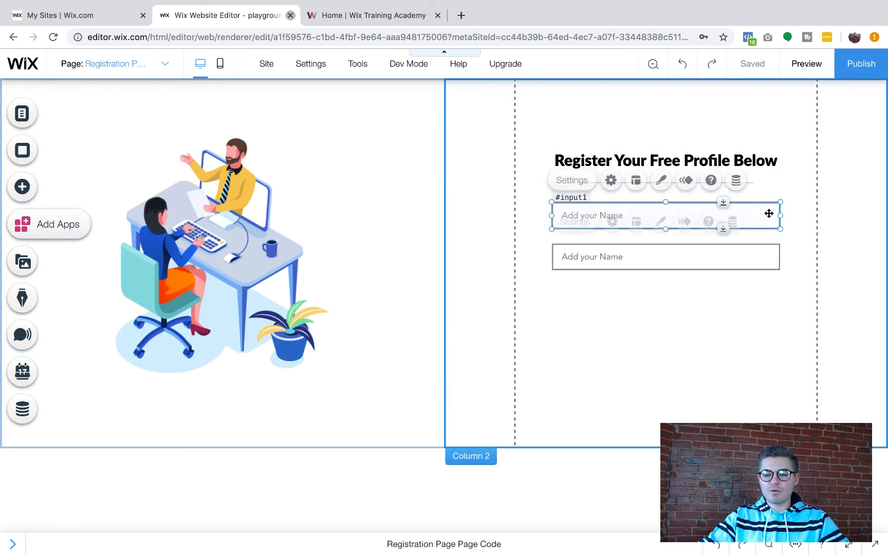
Make the first input an Email field with placeholder 'Enter Your Email'
click(613, 180)
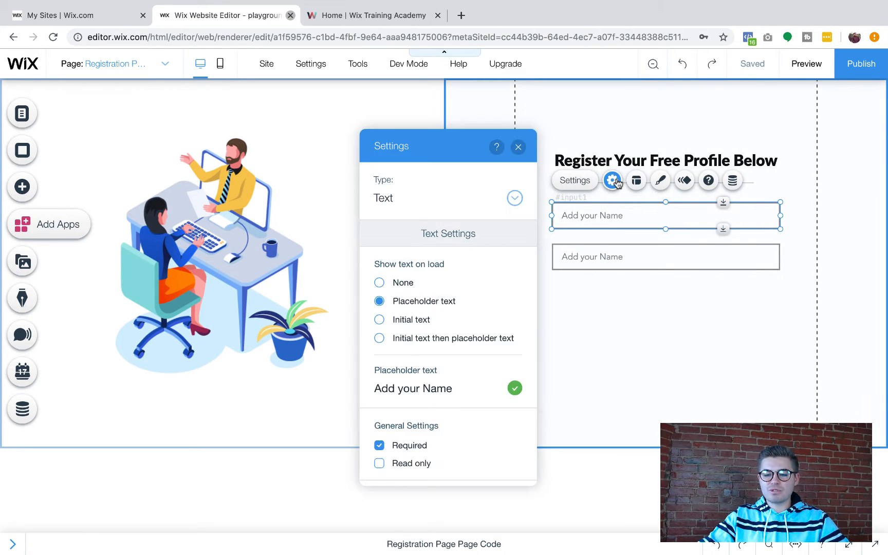
click(401, 201)
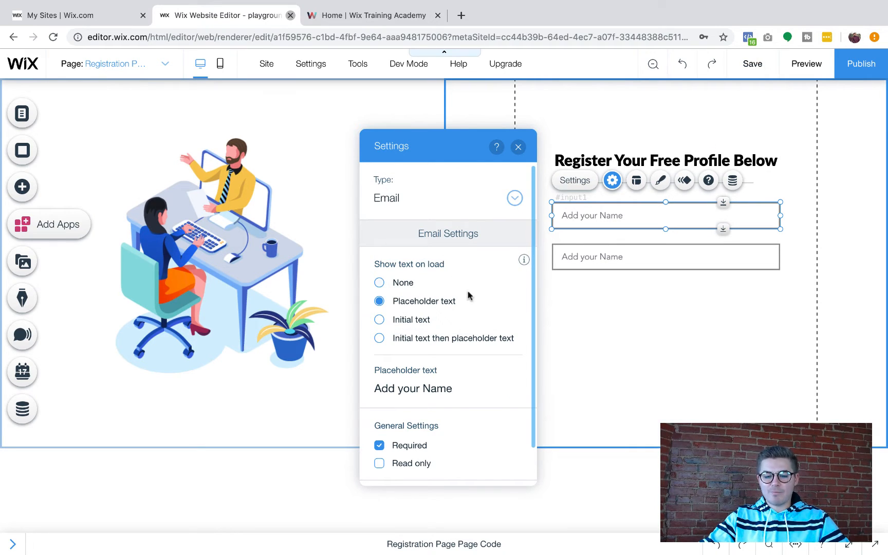
click(435, 389)
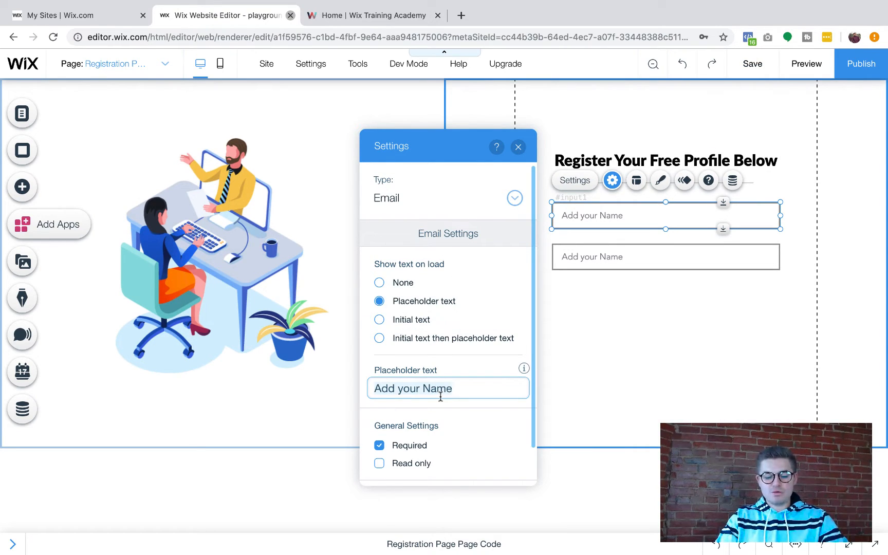
key(ctrl+a)
text(Enter Your )
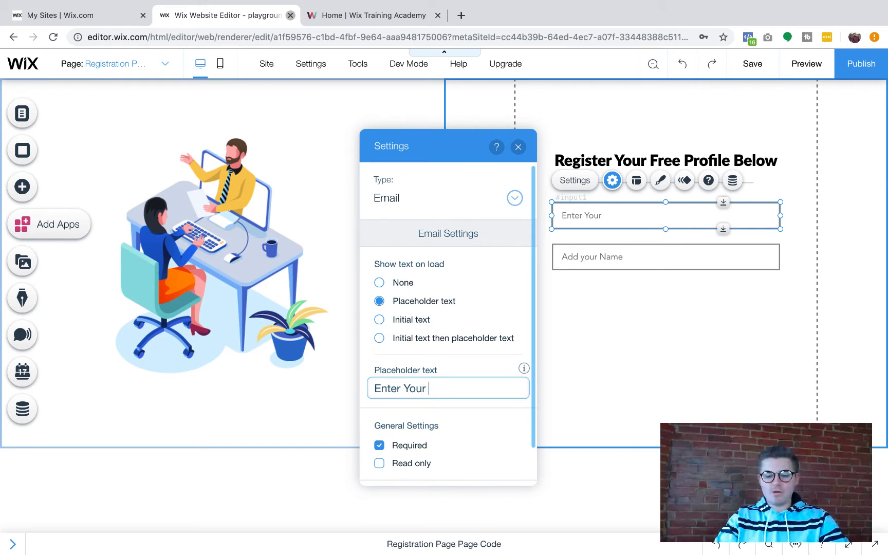
text(Emai;)
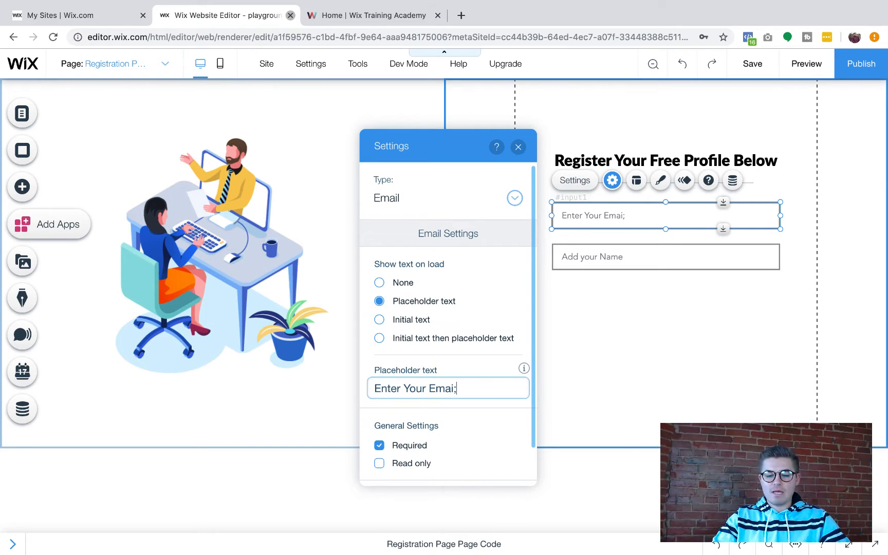
key(BackSpace)
text(l)
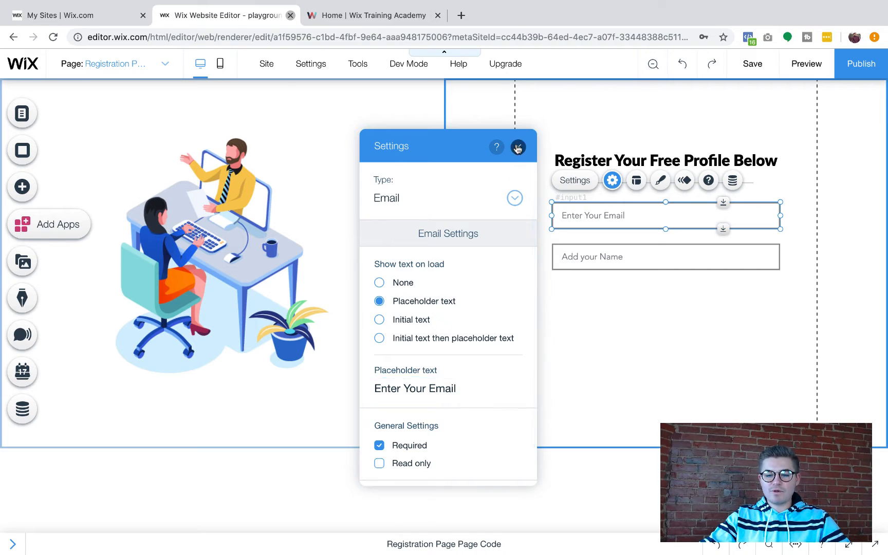
click(518, 147)
click(639, 256)
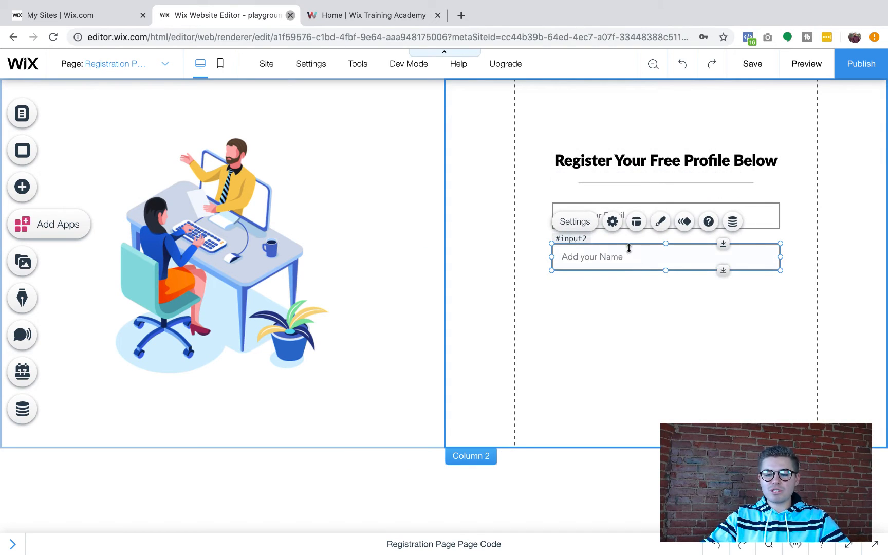
Set the second input's type to Password with placeholder 'Enter A Strong Password'
click(612, 225)
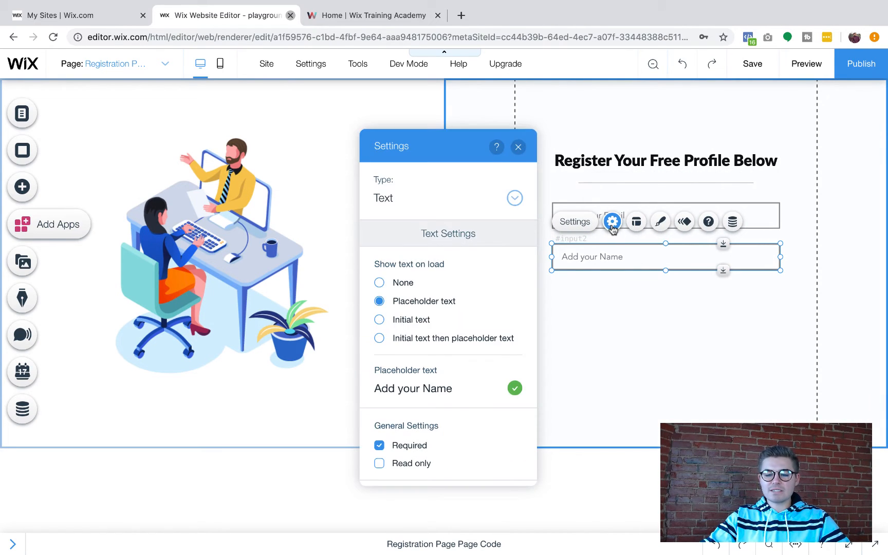
click(411, 193)
click(418, 220)
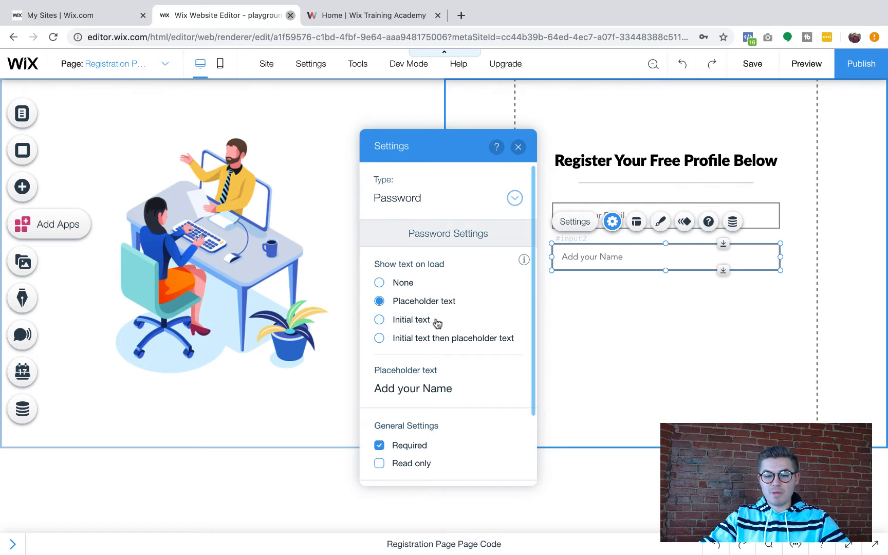
triple_click(415, 390)
text(Enter A Stromn)
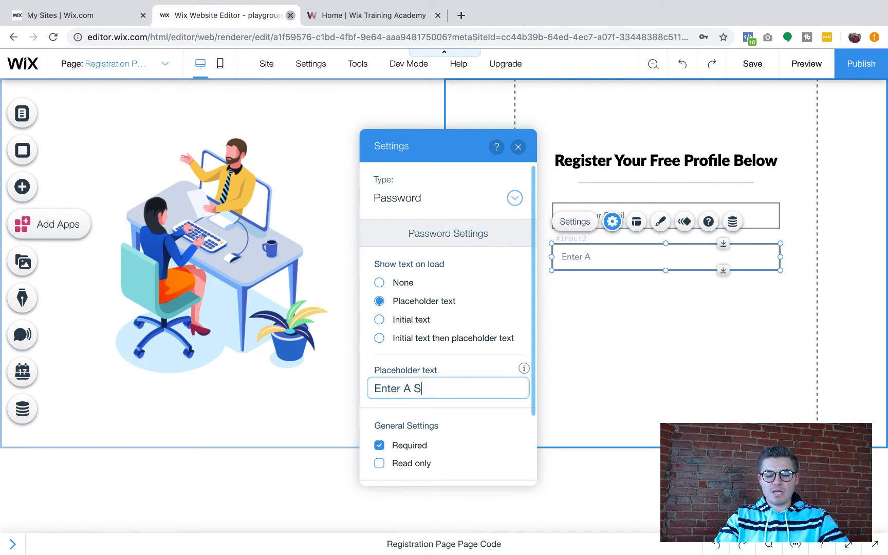
key(BackSpace)
key(BackSpace)
text(ng P{as)
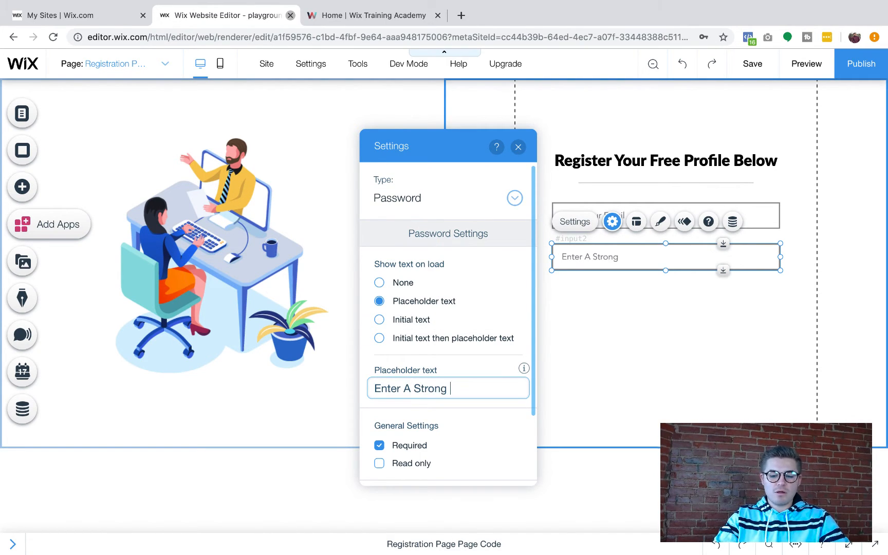
key(BackSpace)
key(BackSpace)
key(BackSpace)
text(assword)
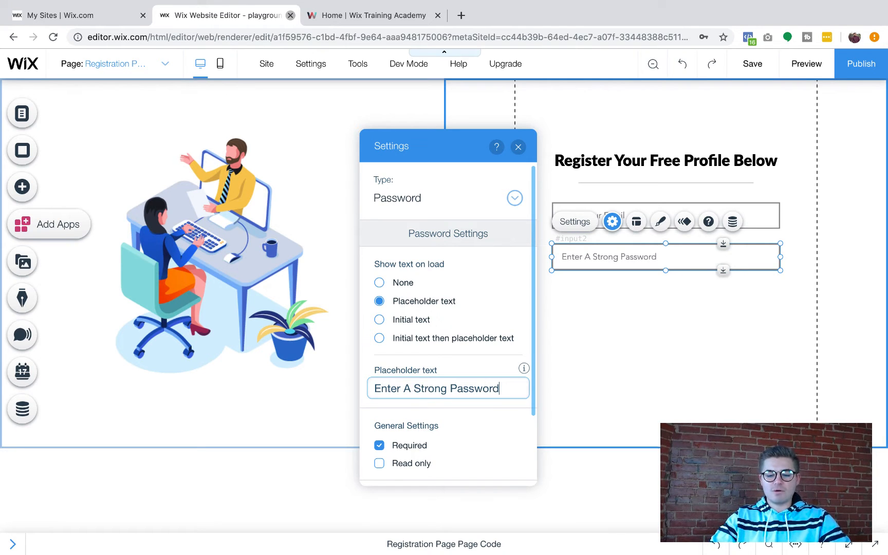
click(518, 147)
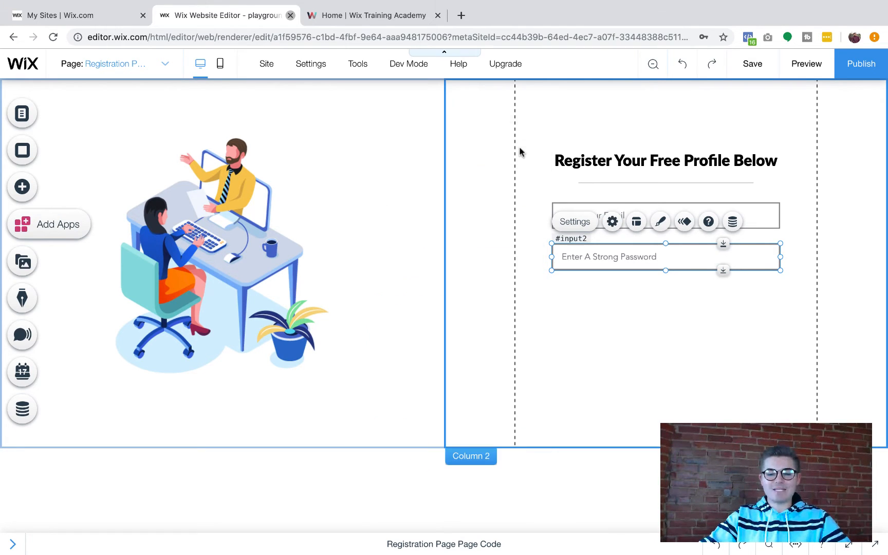
click(639, 361)
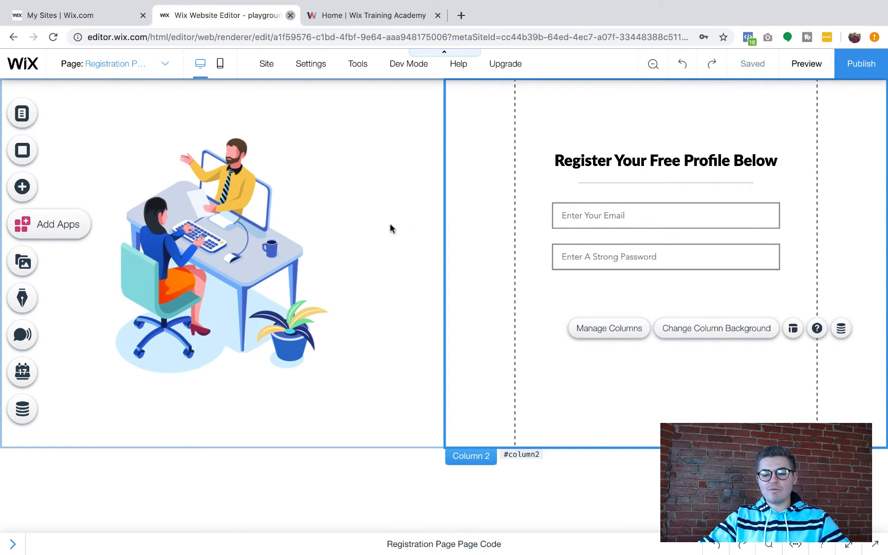
Add a plain button from My Buttons below the password field, labelled 'Register'
click(23, 188)
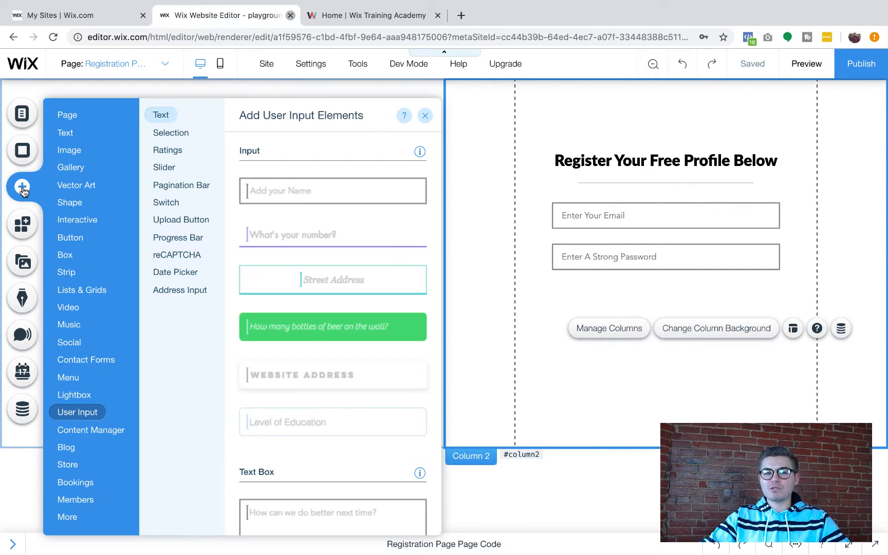
click(64, 220)
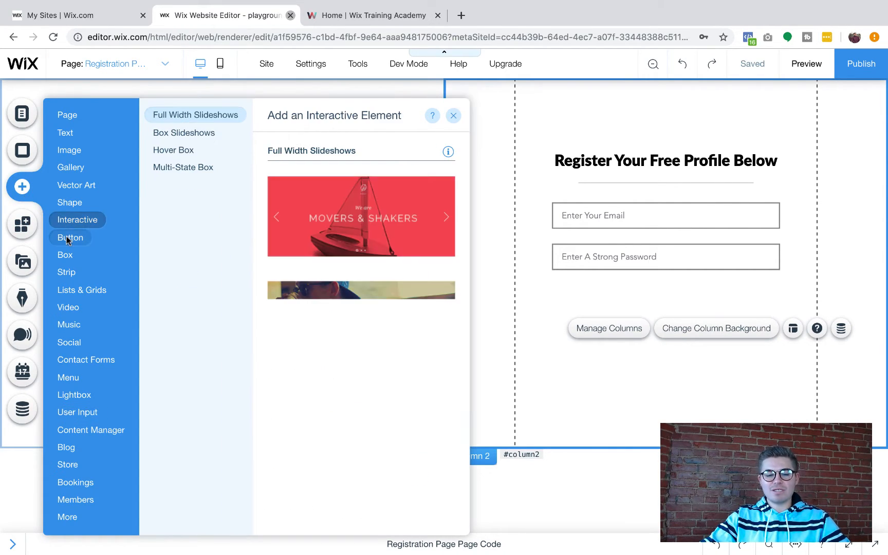
click(68, 237)
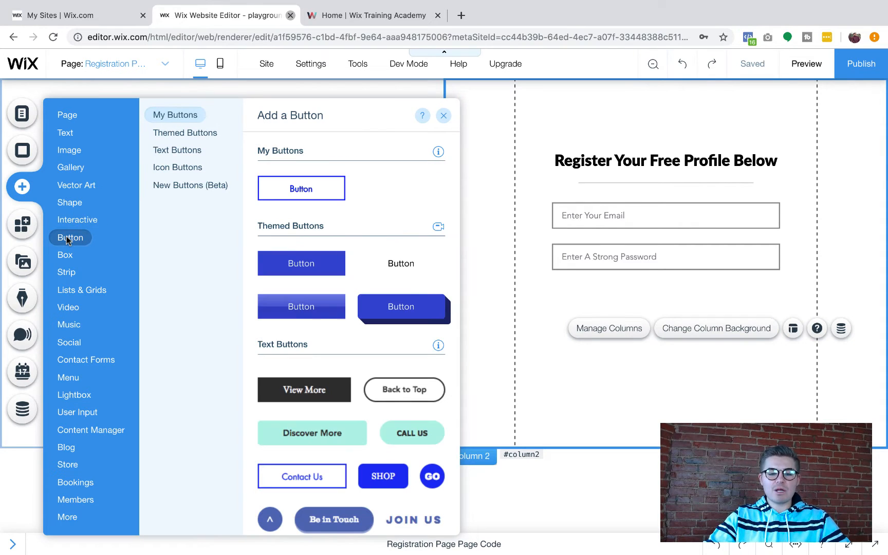
click(299, 191)
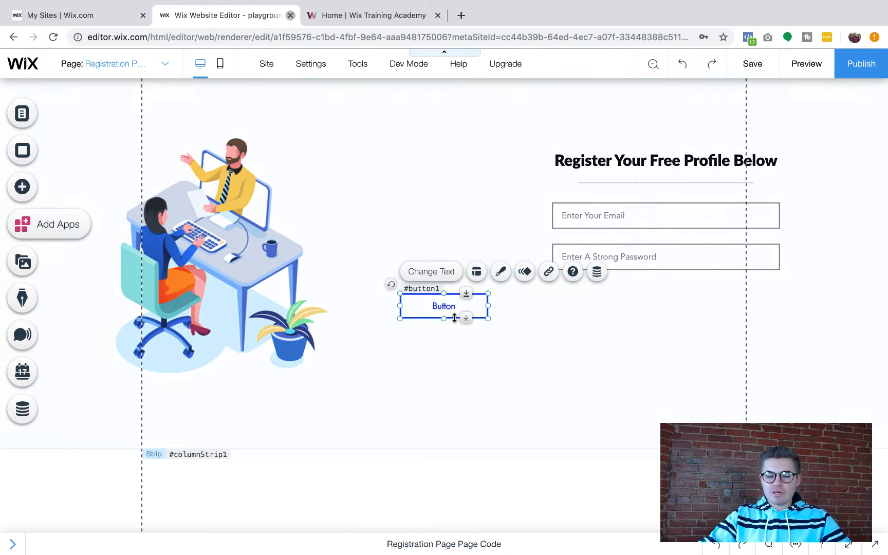
drag(453, 313, 660, 307)
double_click(659, 306)
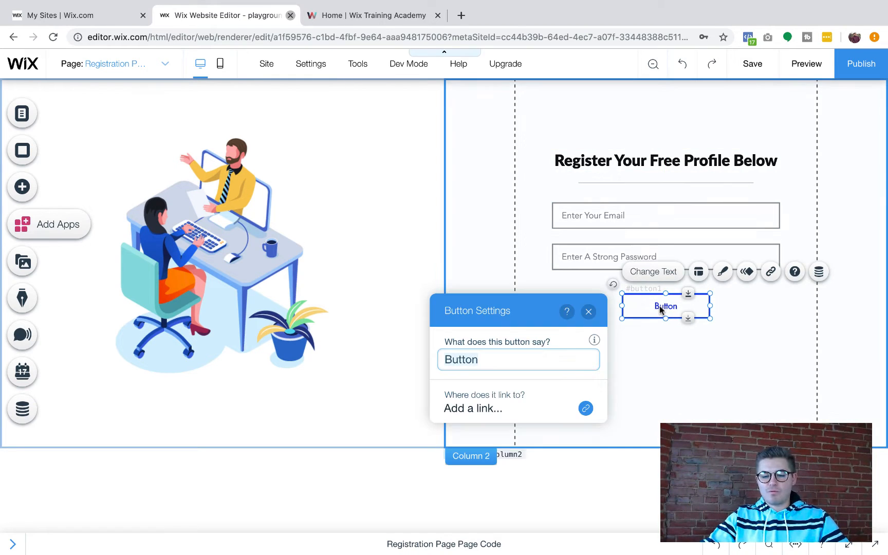
text(Register)
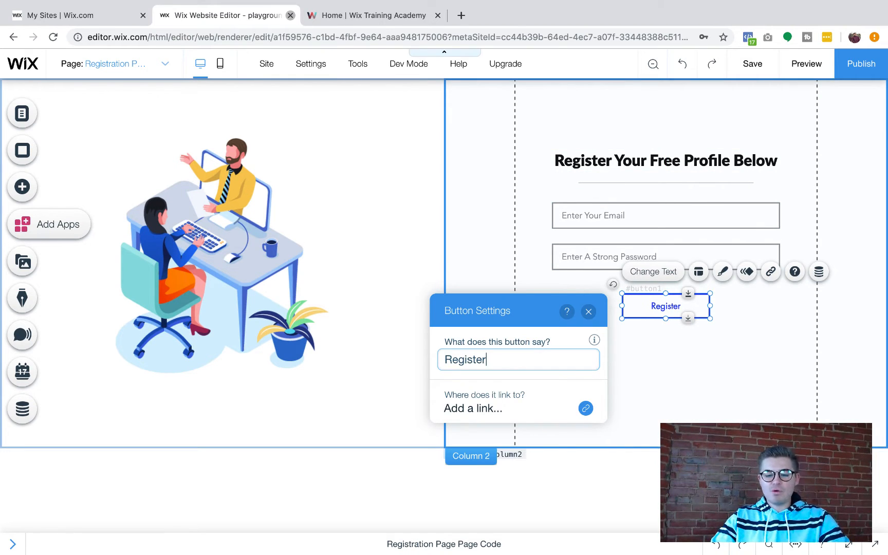
click(589, 312)
click(654, 378)
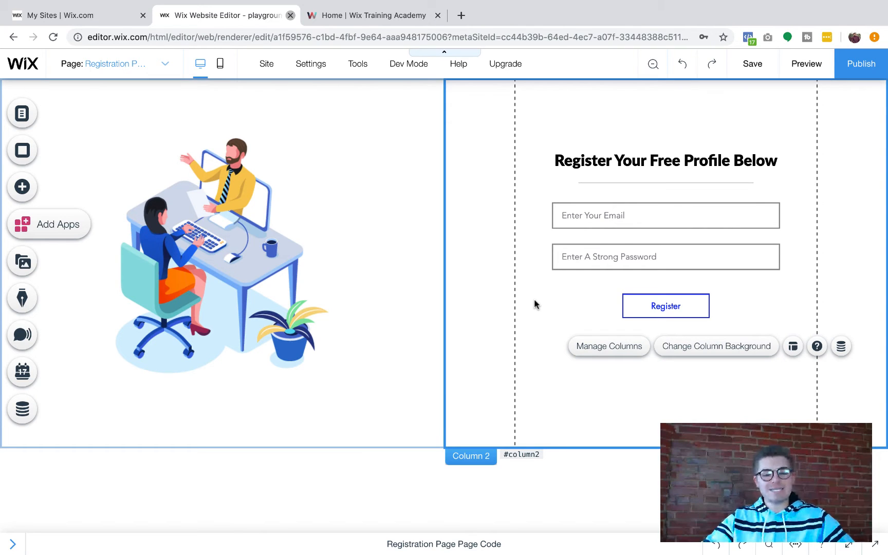
Turn on the Properties Panel for the email field, move it aside, and edit its ID
click(647, 298)
click(626, 214)
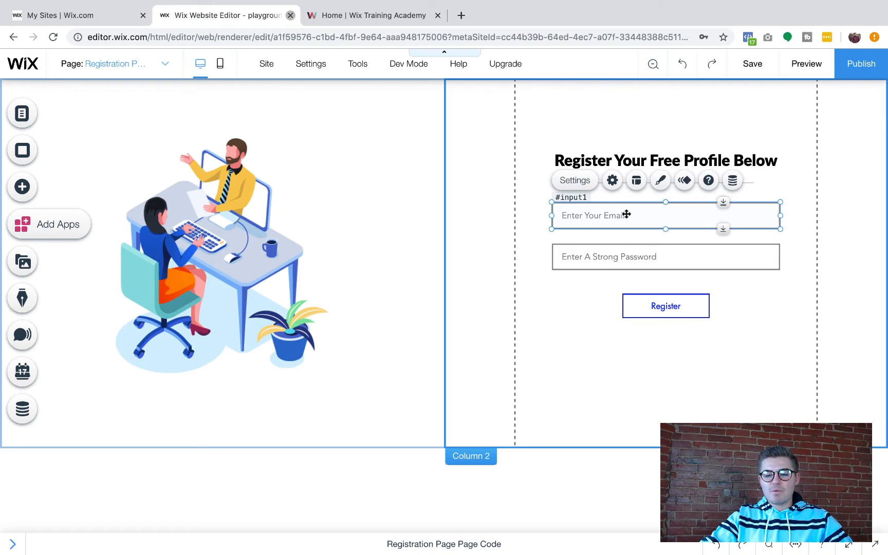
click(350, 66)
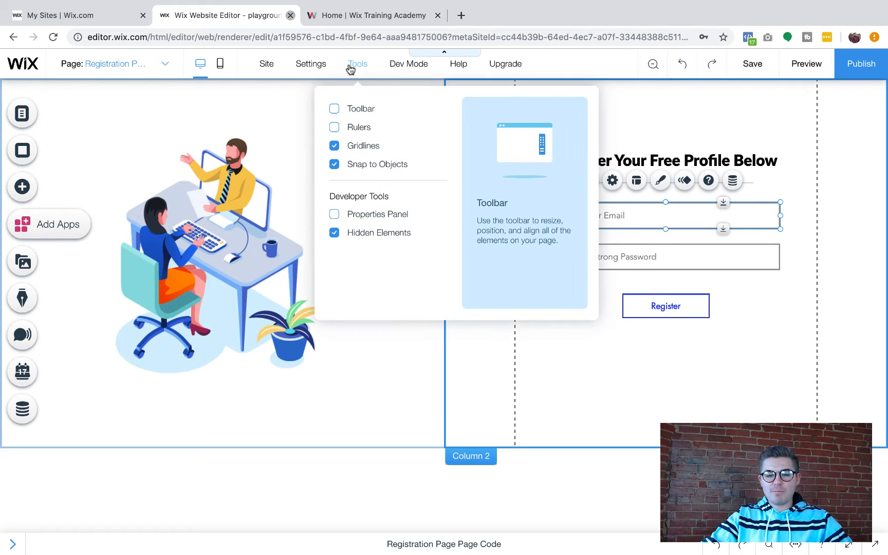
click(354, 214)
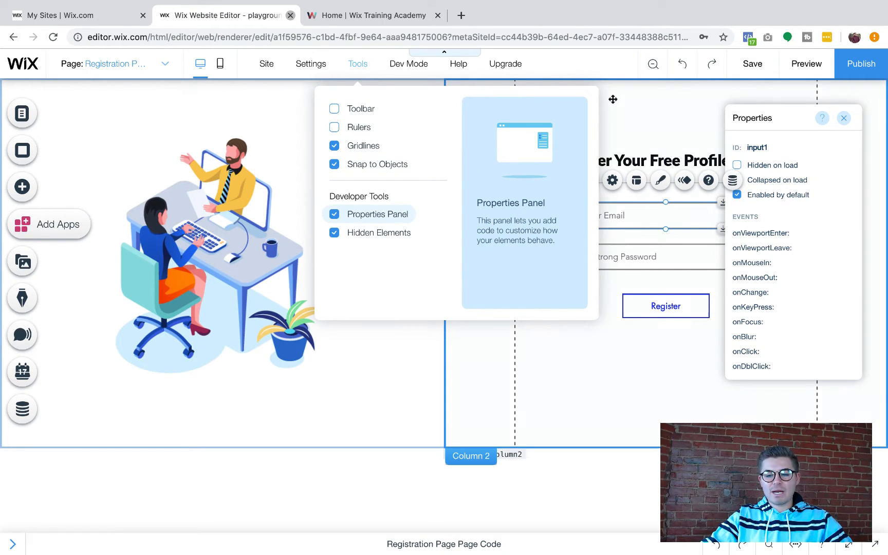
drag(754, 118, 317, 132)
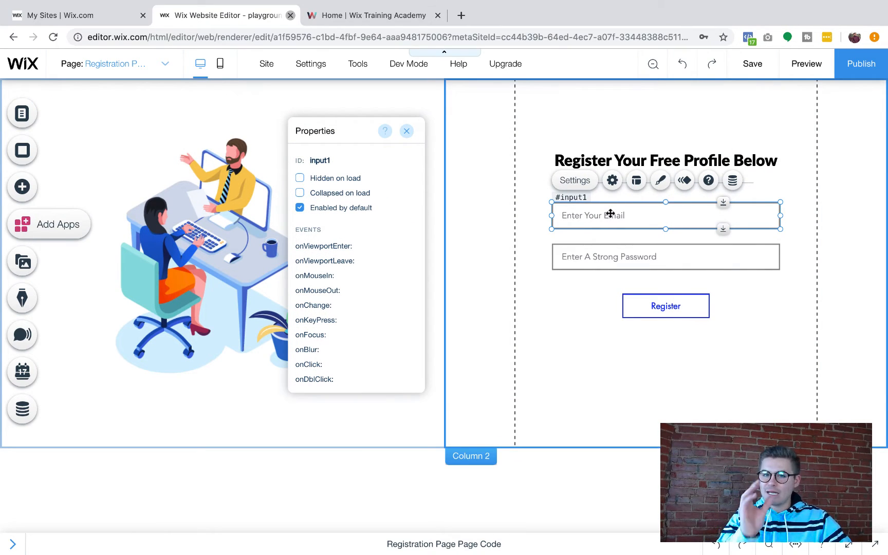
click(332, 160)
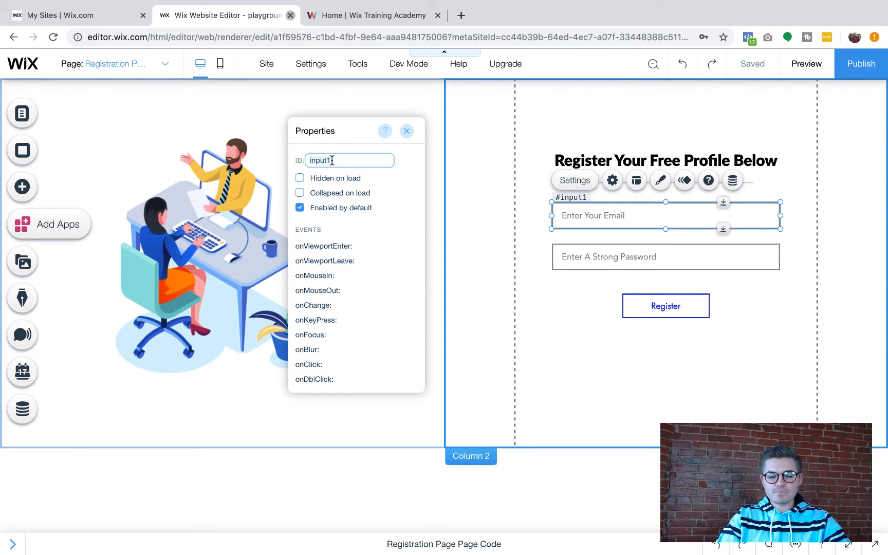
Rename the email and password field IDs to registerEmail and registerPassword
click(869, 543)
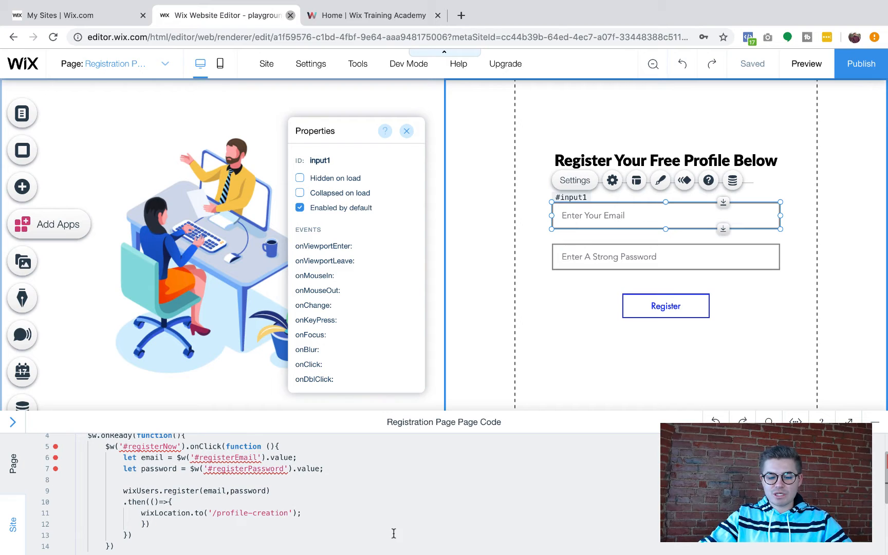
scroll(264, 486, up, 1)
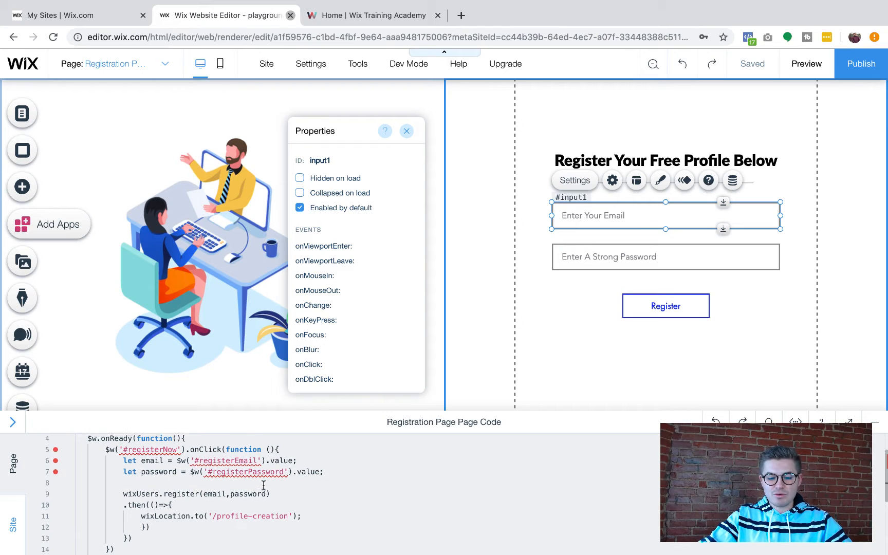
click(346, 160)
text(registerEmail)
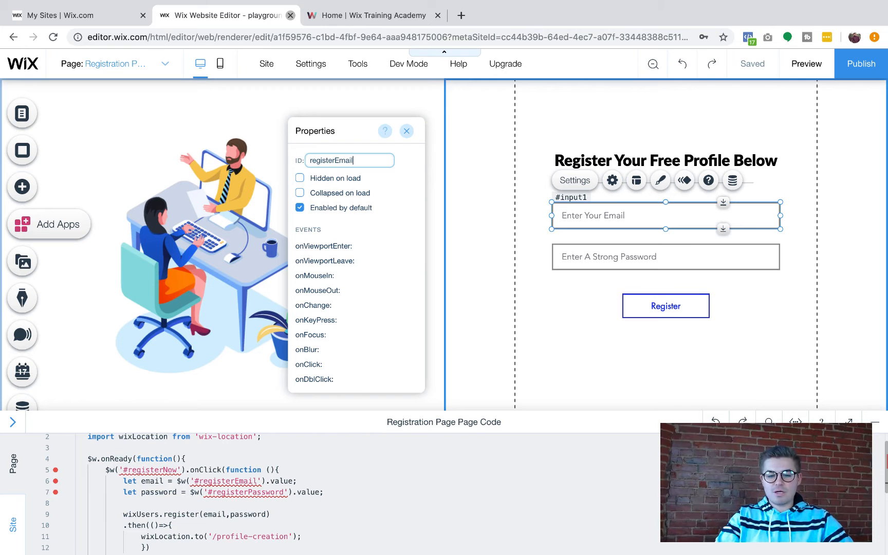
key(Return)
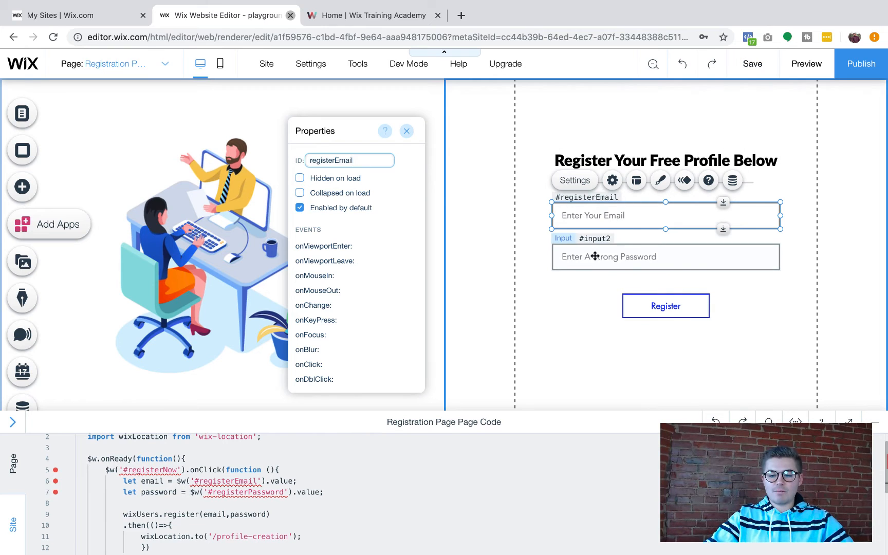
click(595, 256)
click(324, 159)
text(r)
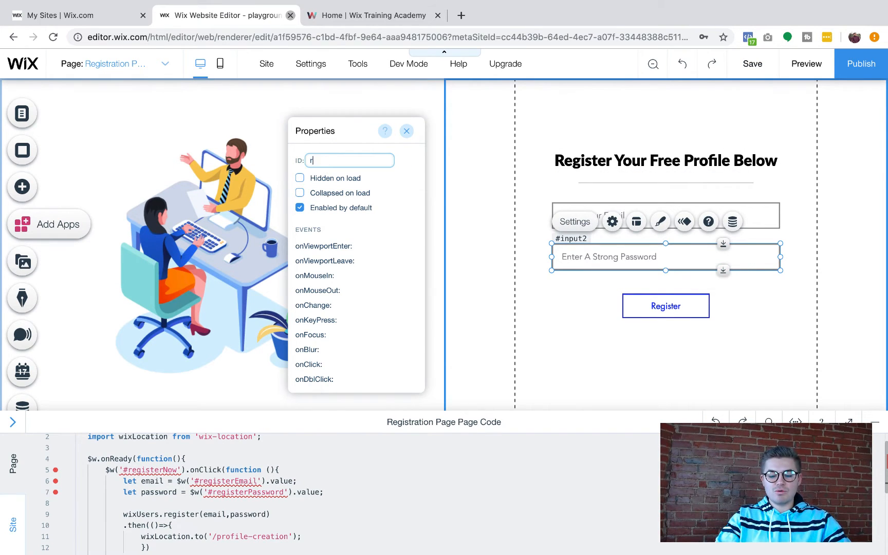
text(egisterPassword)
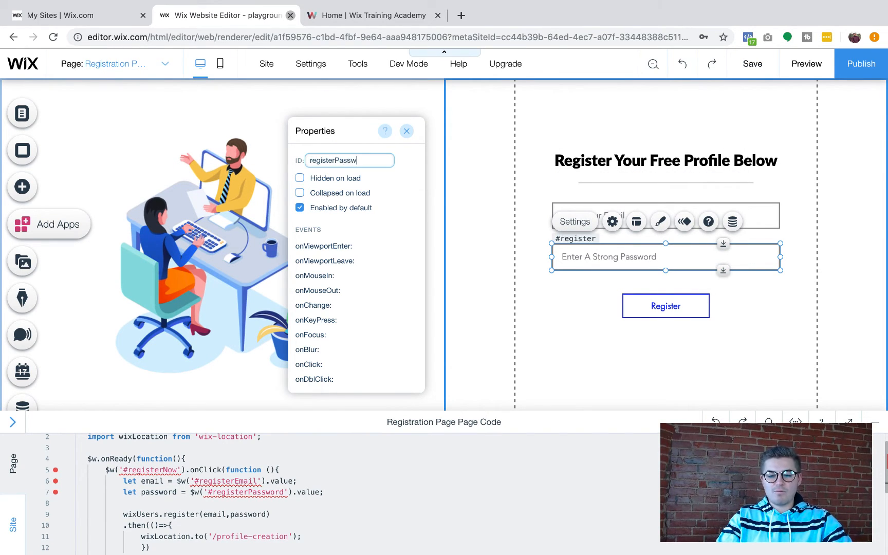
Change the Register button's ID from button1 to registerNow
click(652, 308)
click(321, 157)
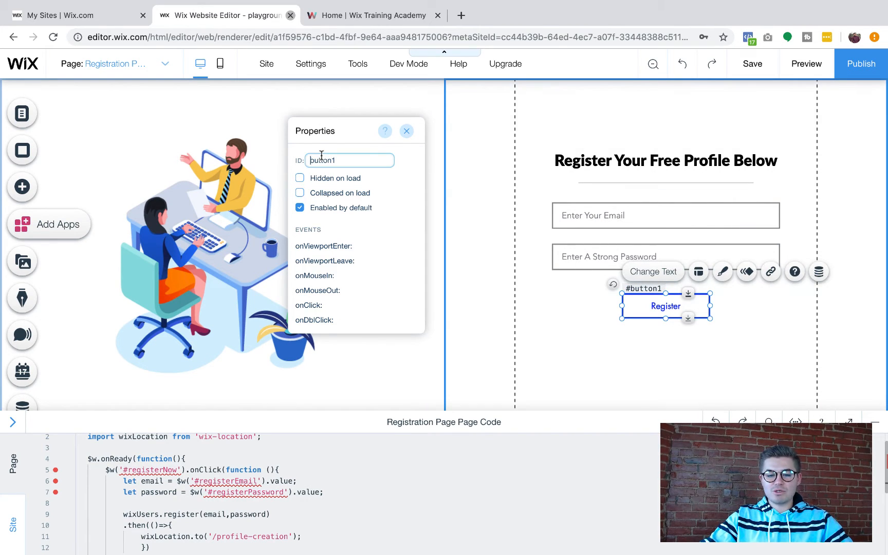
double_click(337, 161)
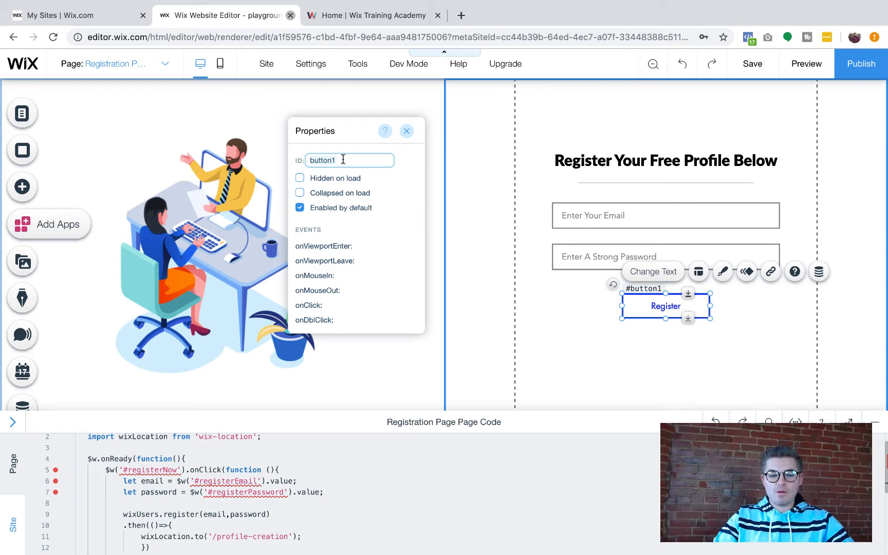
text(te)
key(BackSpace)
key(BackSpace)
text(register)
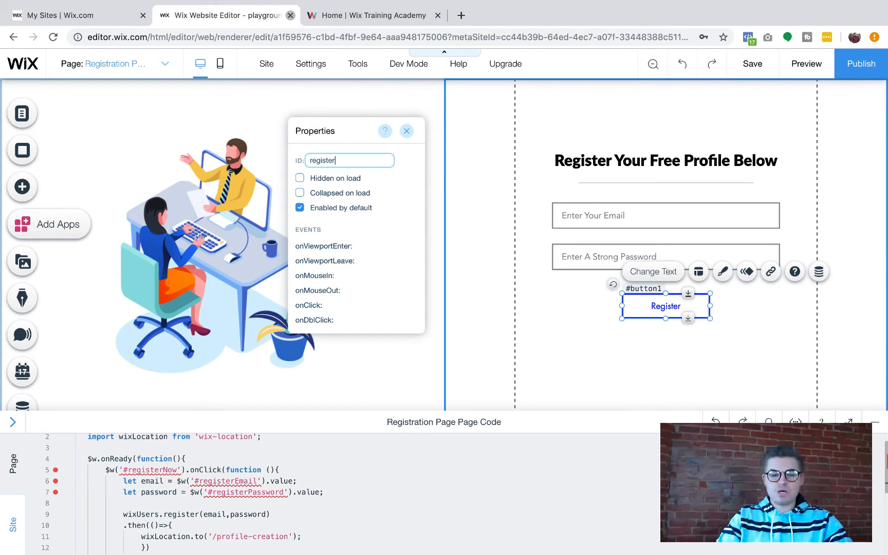
text(Now)
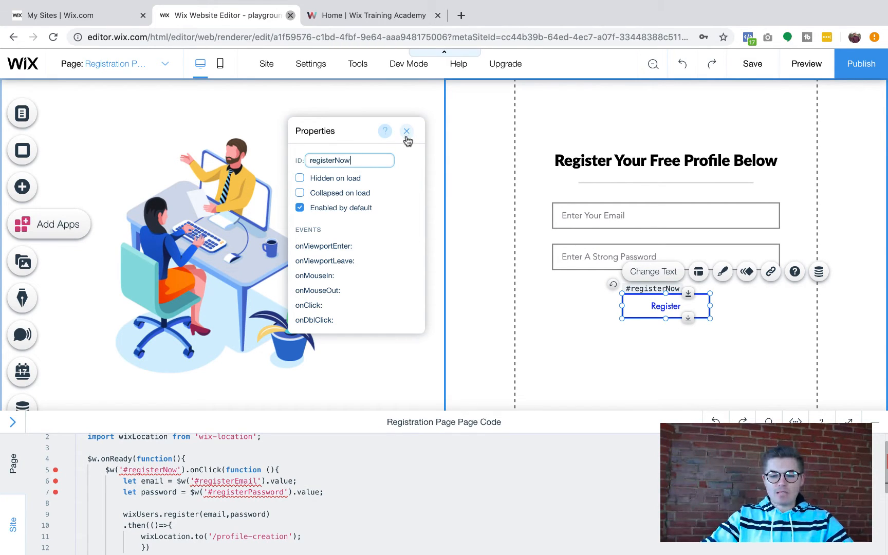
click(406, 132)
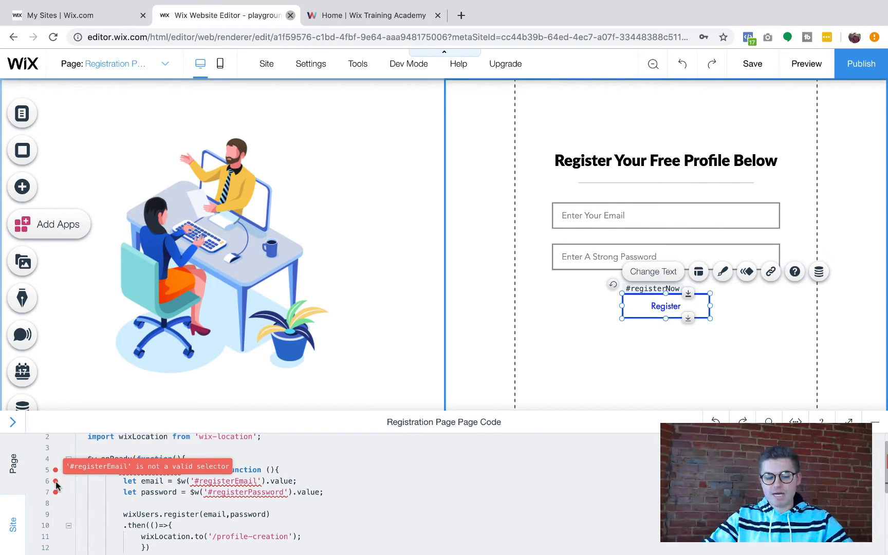
Review the page code for remaining selector errors, then collapse the code panel
mouse_move(73, 488)
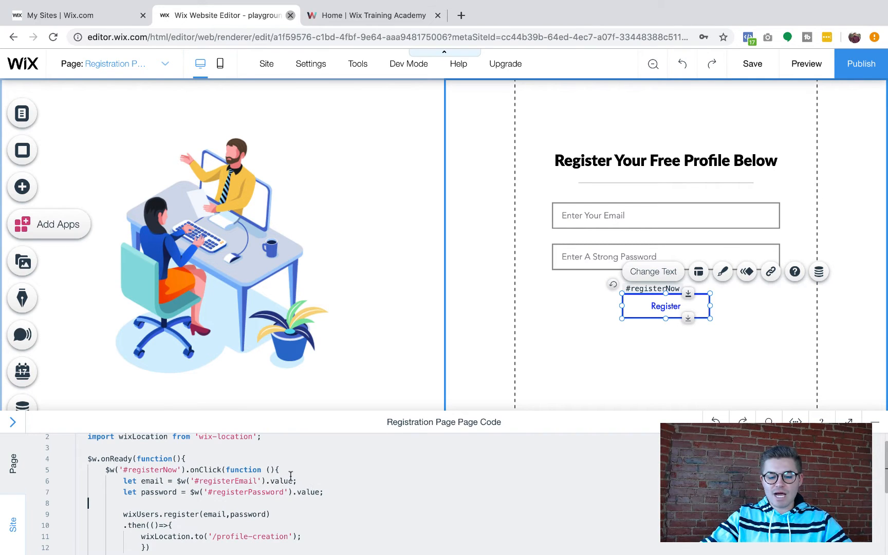
scroll(286, 514, down, 1)
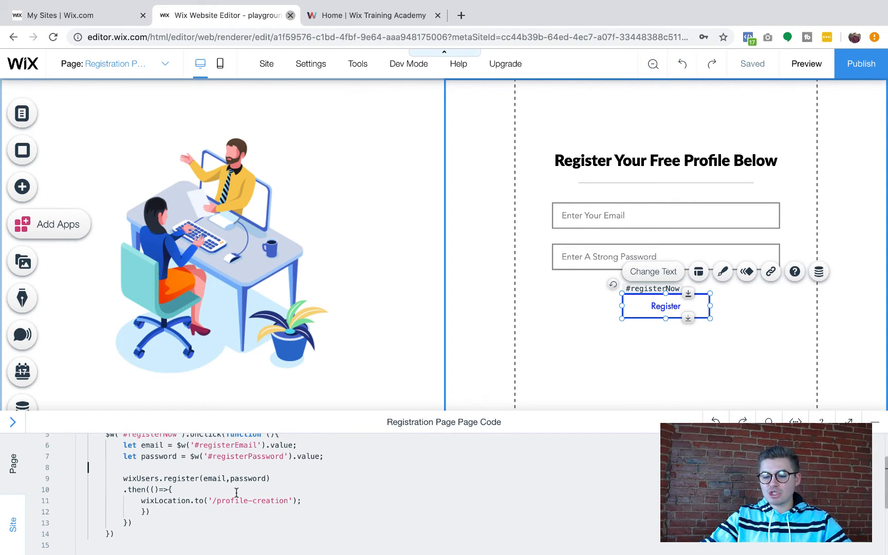
scroll(228, 480, up, 3)
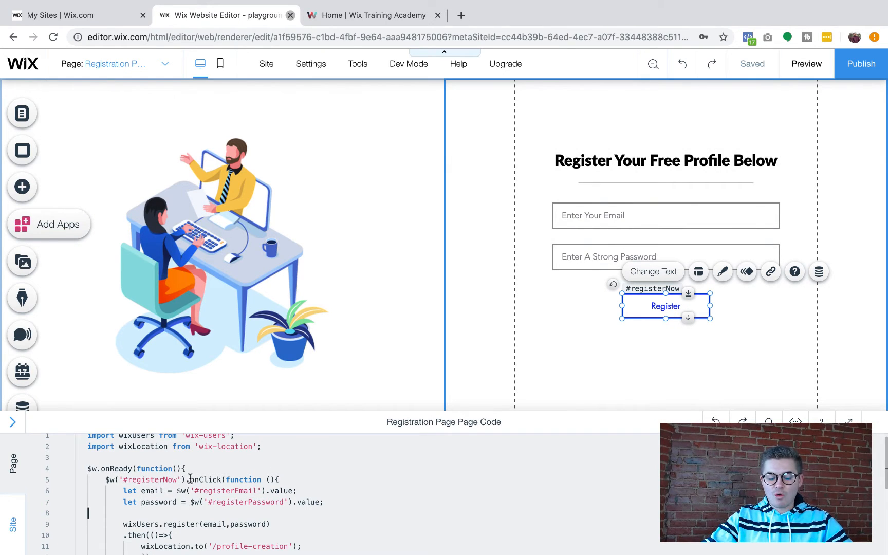
mouse_move(193, 489)
mouse_move(153, 501)
scroll(152, 492, down, 1)
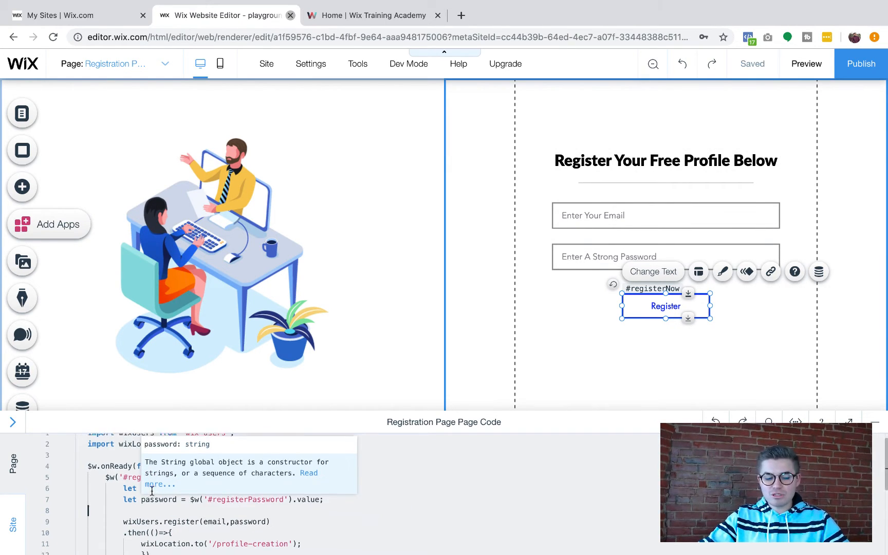
scroll(183, 466, down, 1)
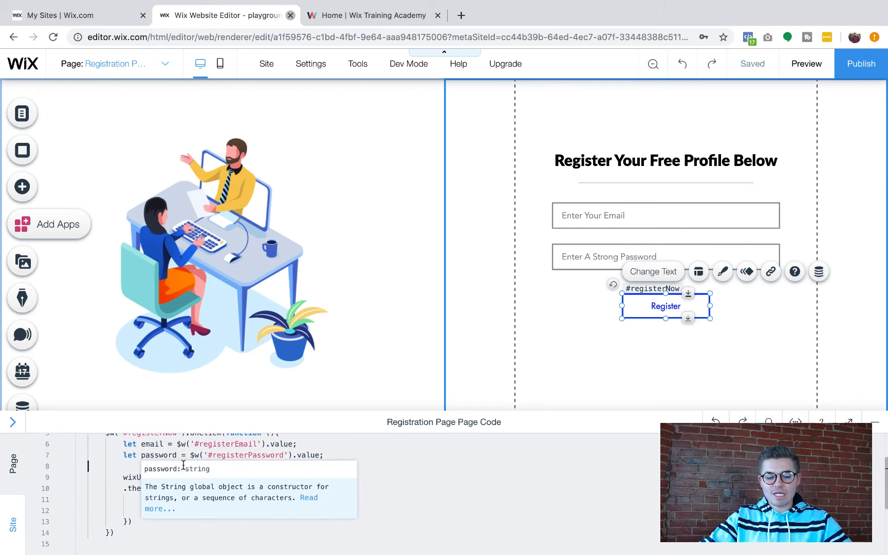
mouse_move(186, 457)
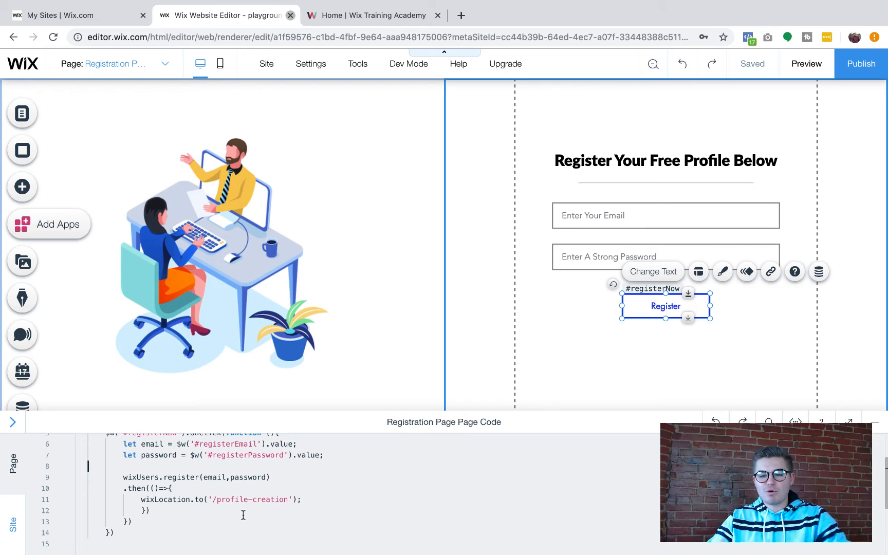
click(874, 422)
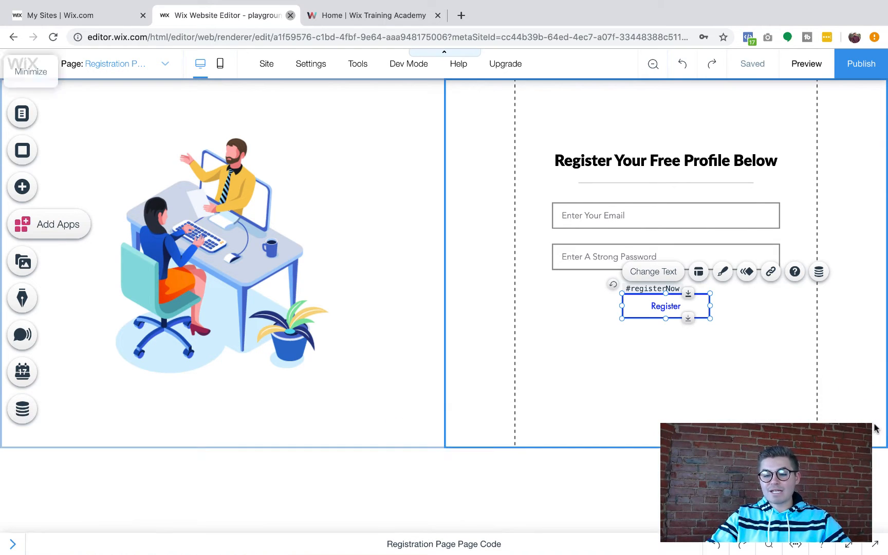
Open the Profile Creation page from the site pages list and close the list
click(23, 114)
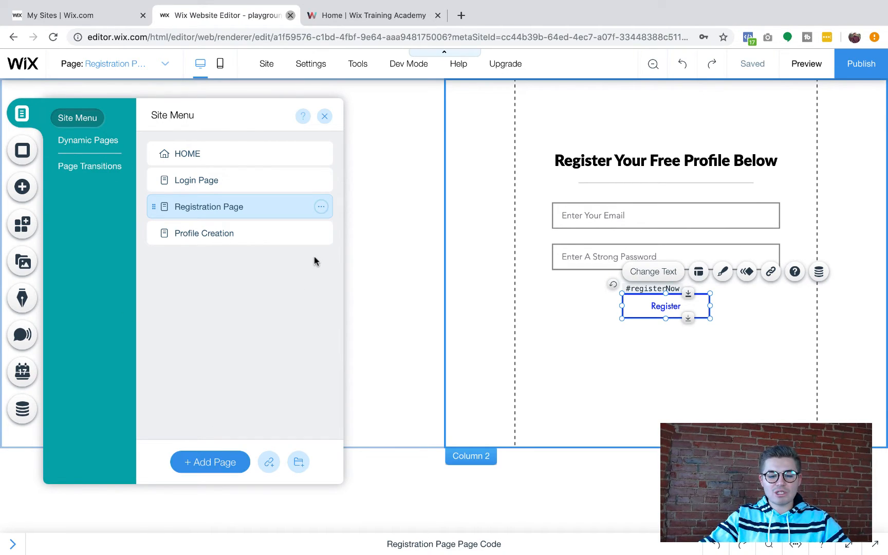
mouse_move(319, 236)
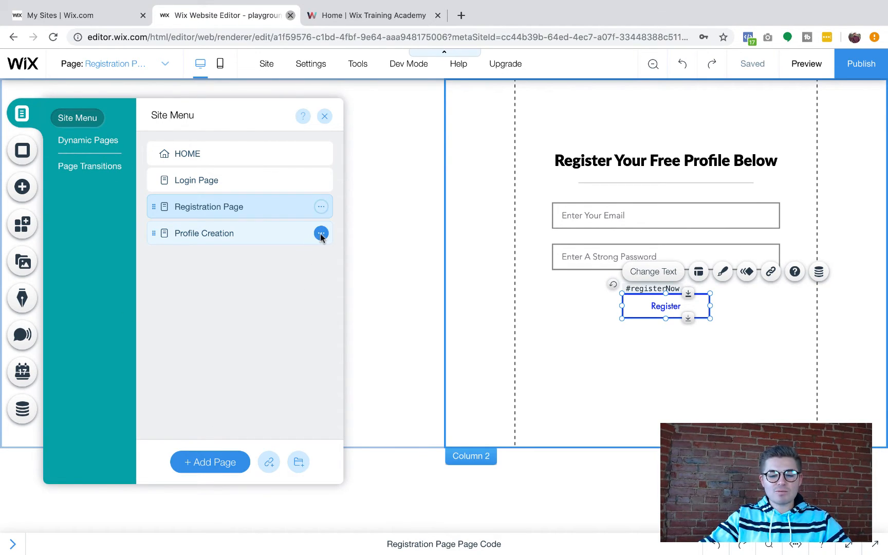
click(321, 235)
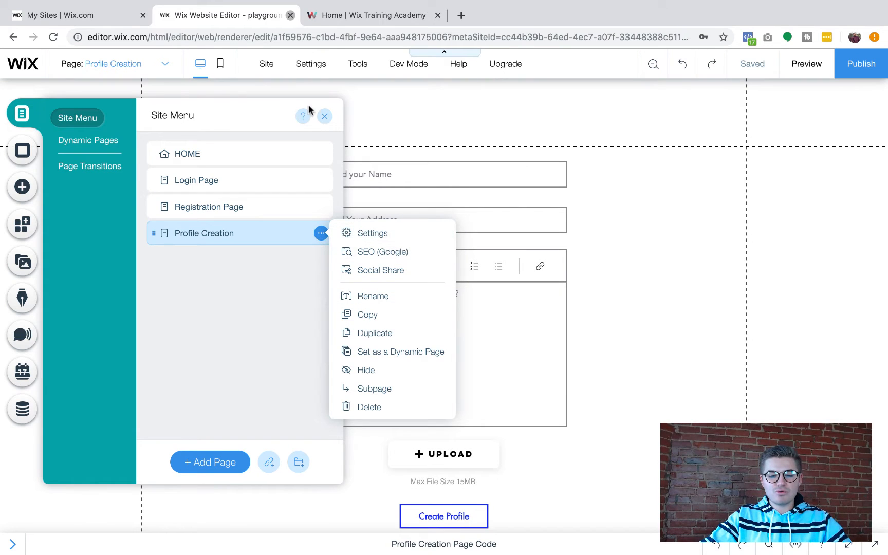
click(319, 238)
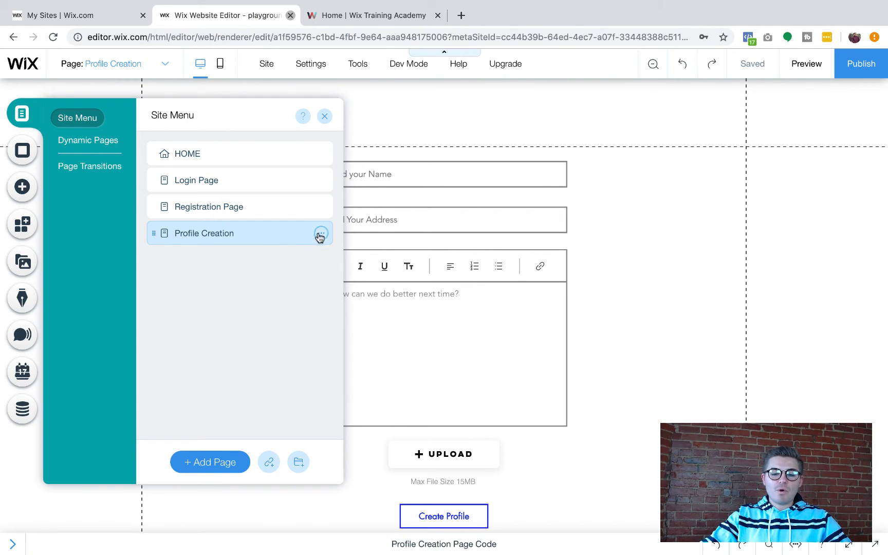
click(326, 121)
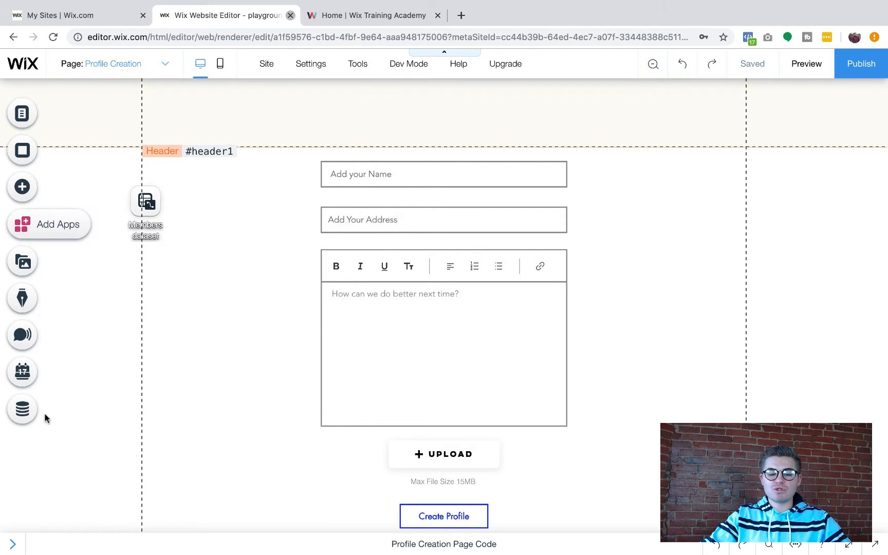
Create a Members collection from scratch with Custom Use and open its custom permissions
click(23, 411)
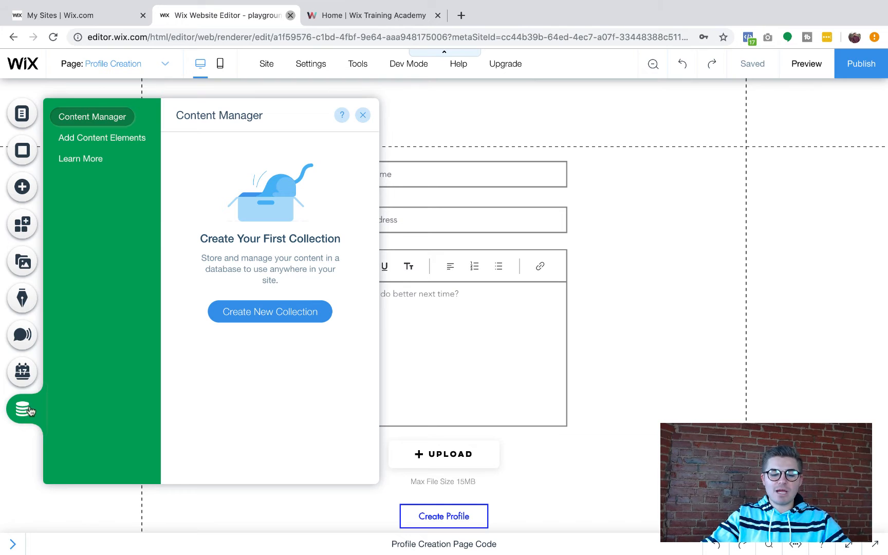
click(269, 311)
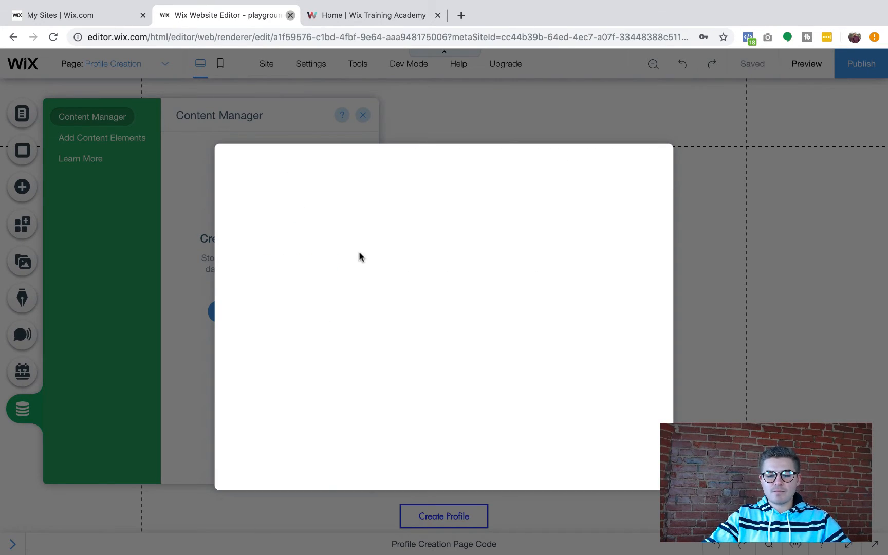
click(540, 323)
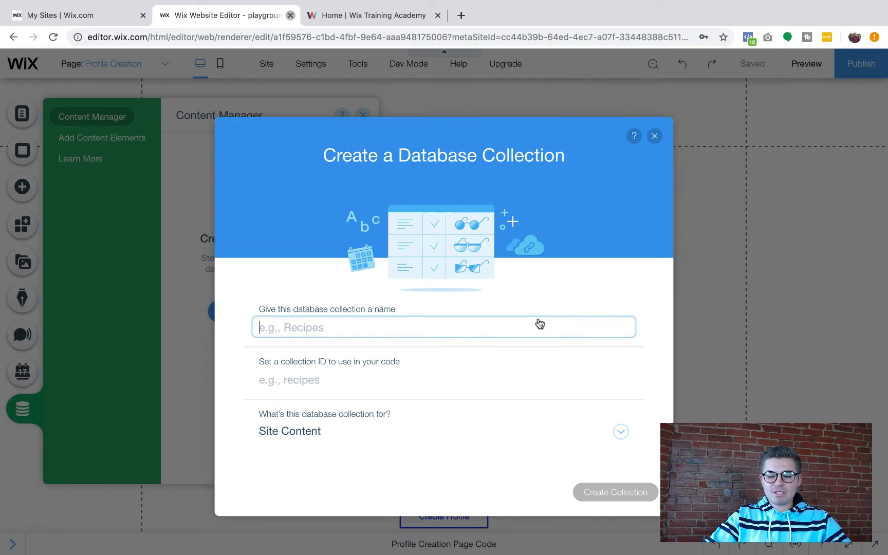
text(Members)
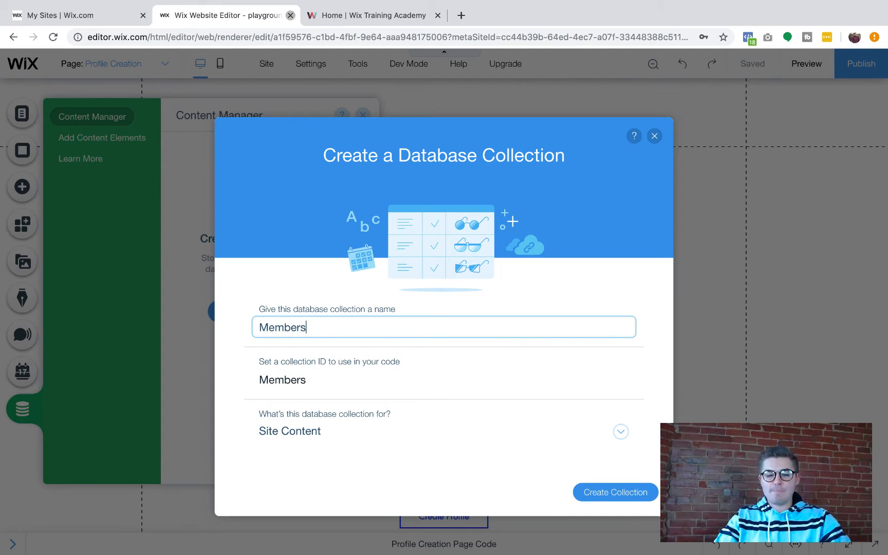
click(324, 431)
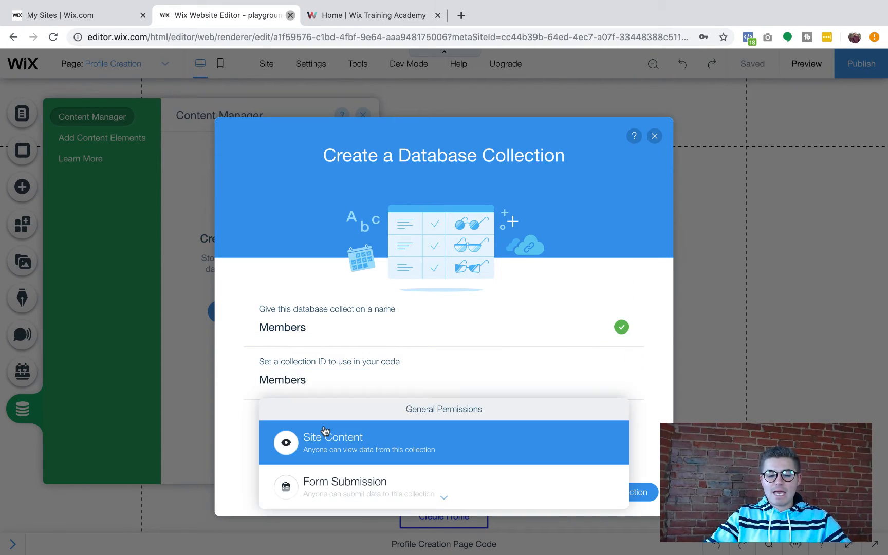
scroll(429, 419, down, 3)
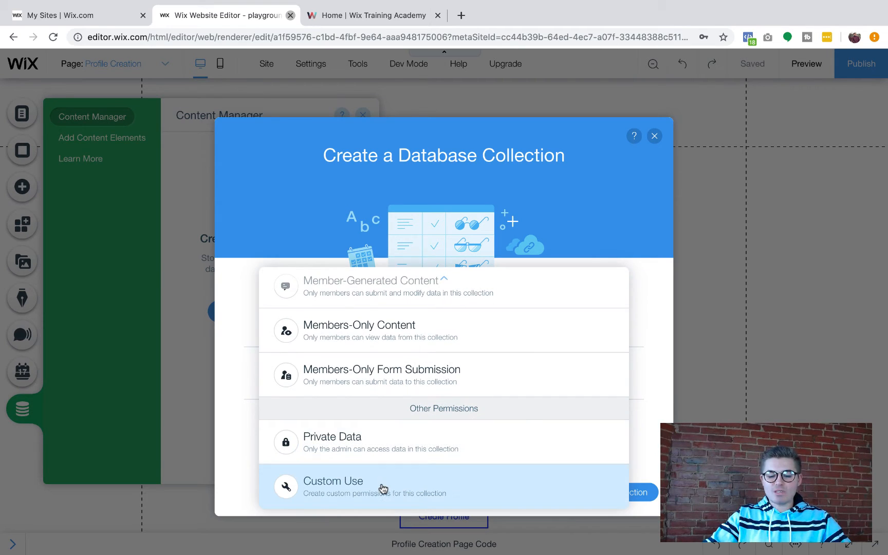
click(385, 487)
click(604, 495)
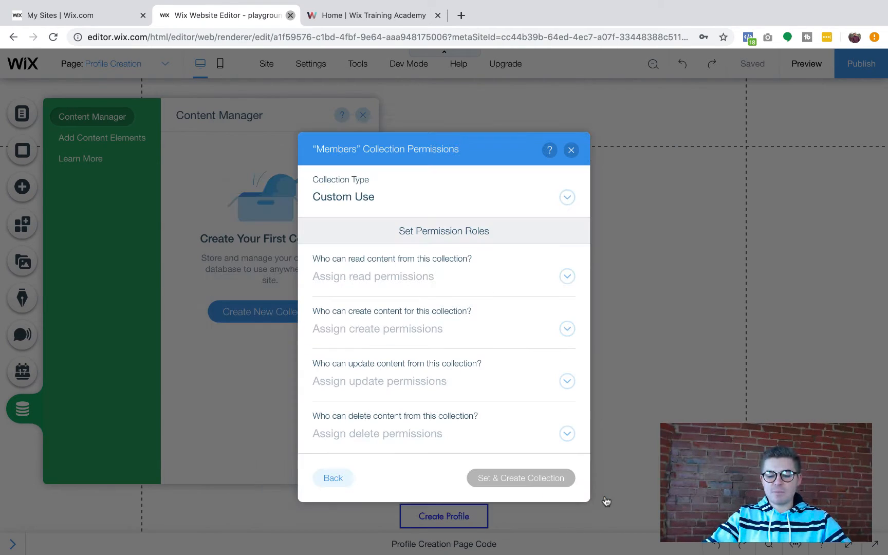
Set read and create to Site member, update and delete to Site member author, then create the collection
click(429, 284)
click(416, 410)
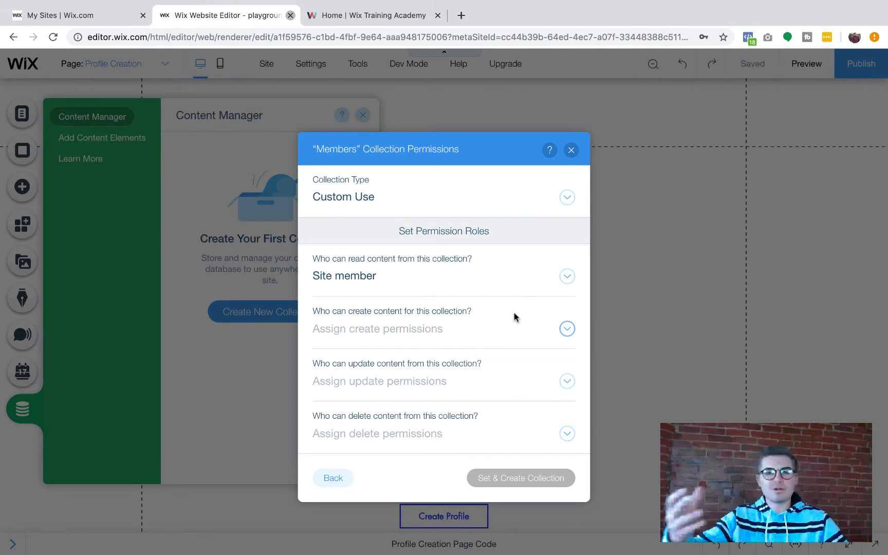
click(416, 329)
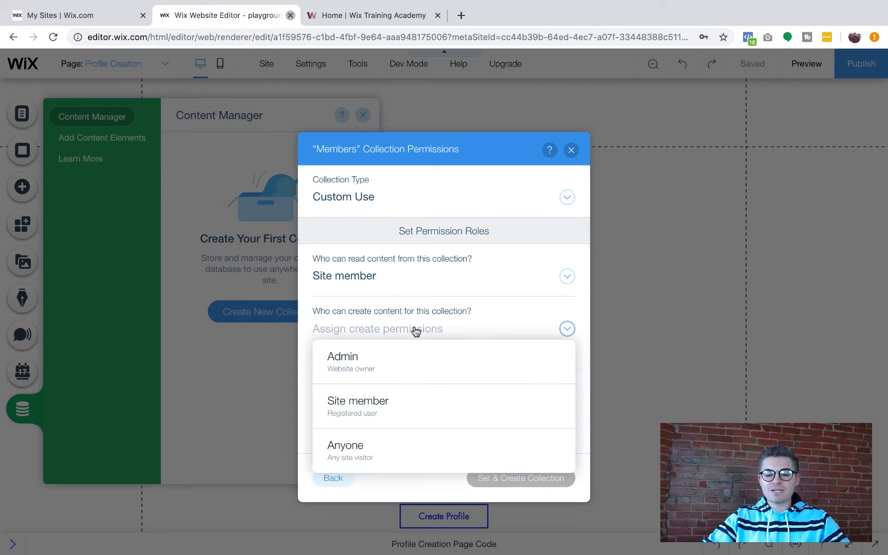
click(429, 400)
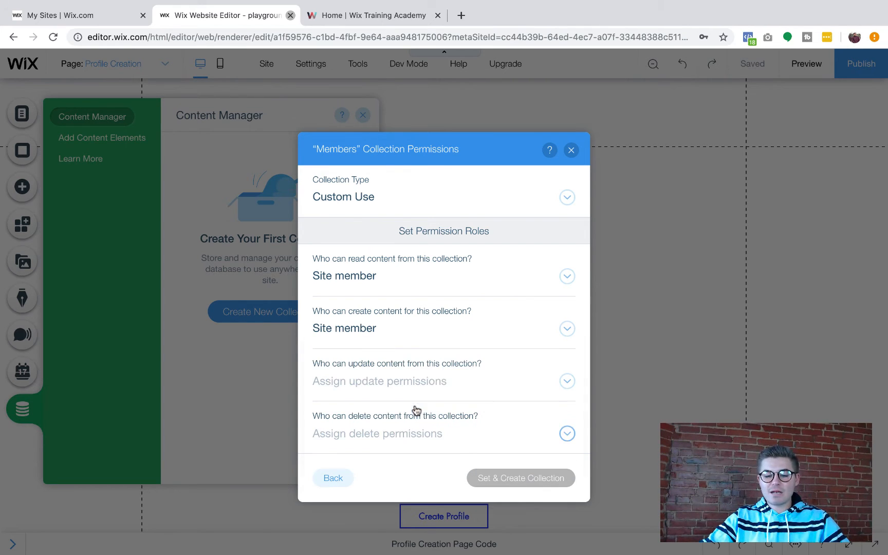
click(446, 388)
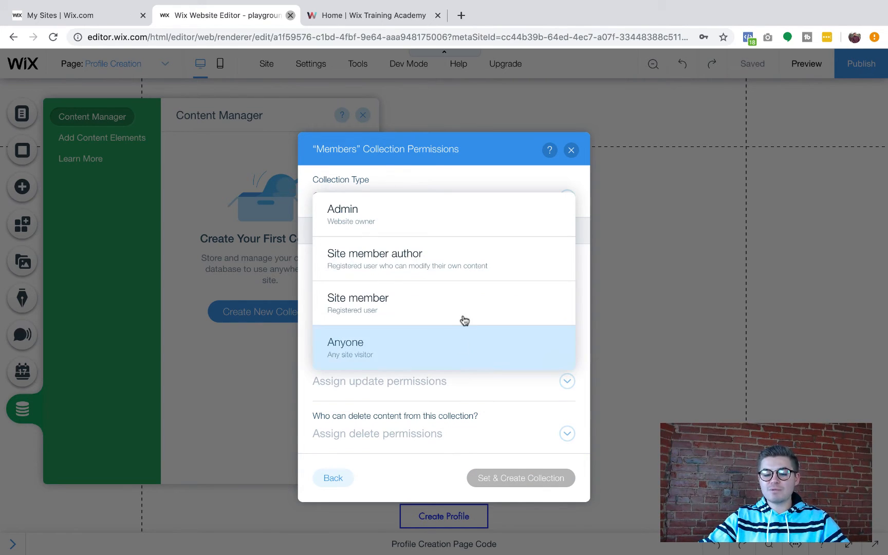
click(459, 264)
click(432, 446)
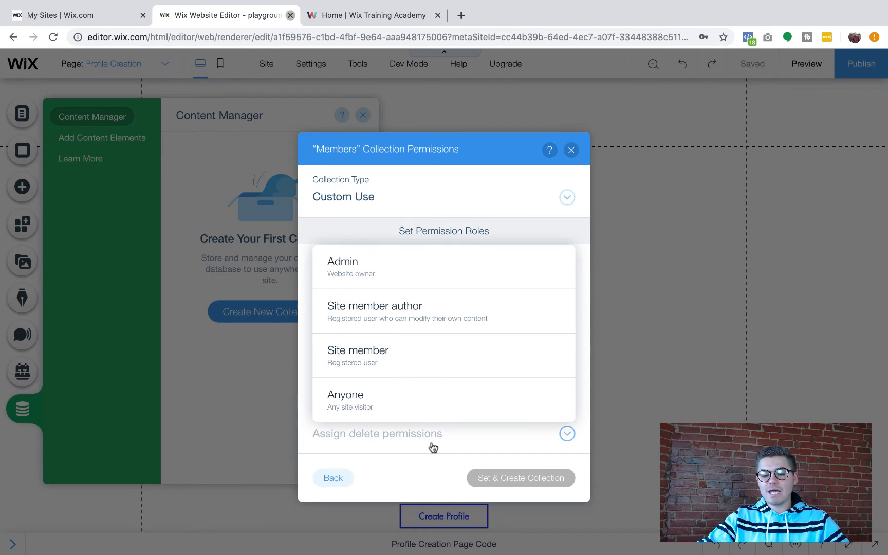
click(430, 327)
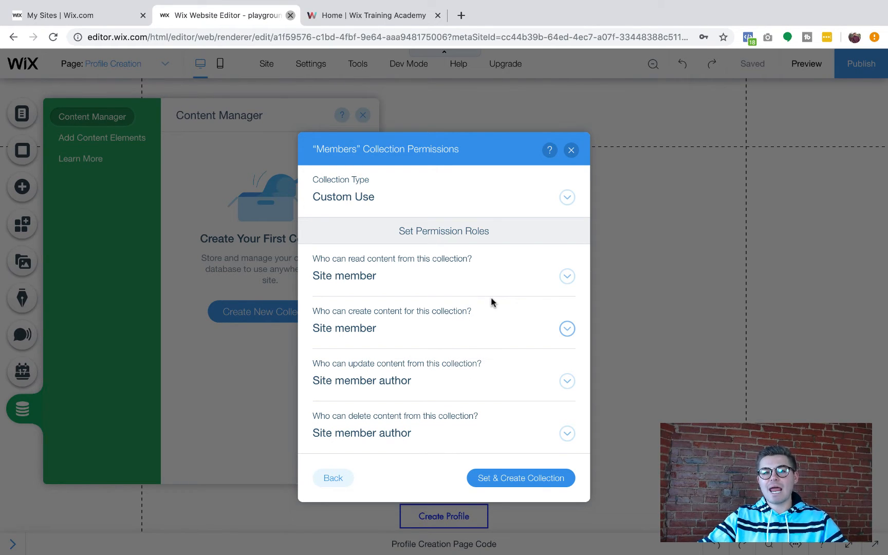
click(531, 480)
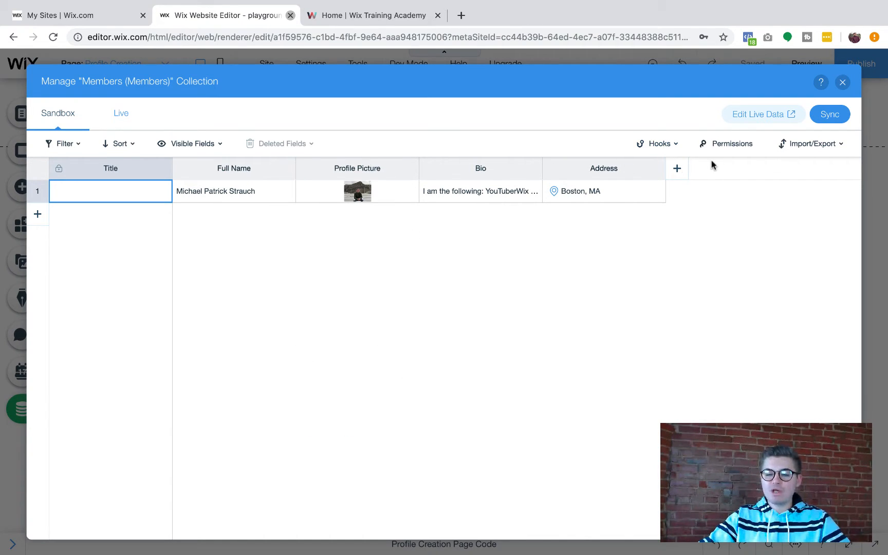
Start a FullName1 text field, then cancel without adding it
click(677, 168)
text(Full)
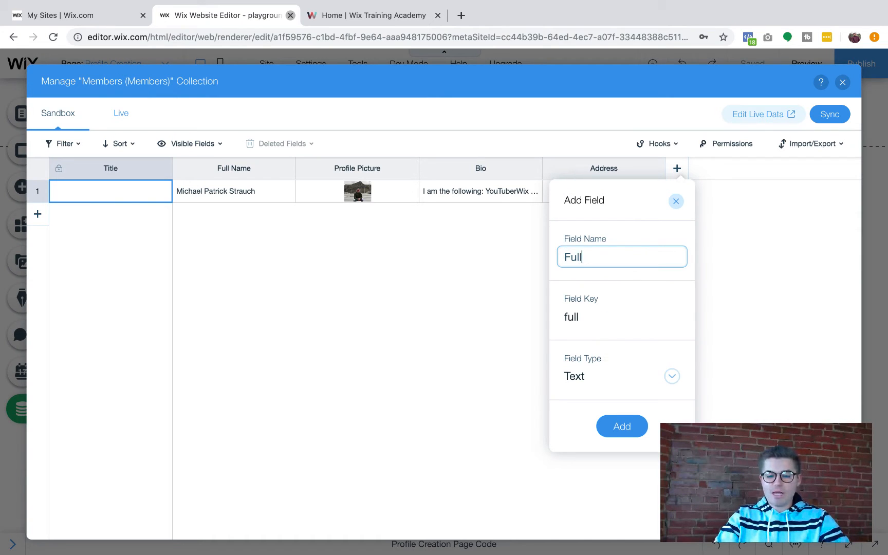
text(Name1)
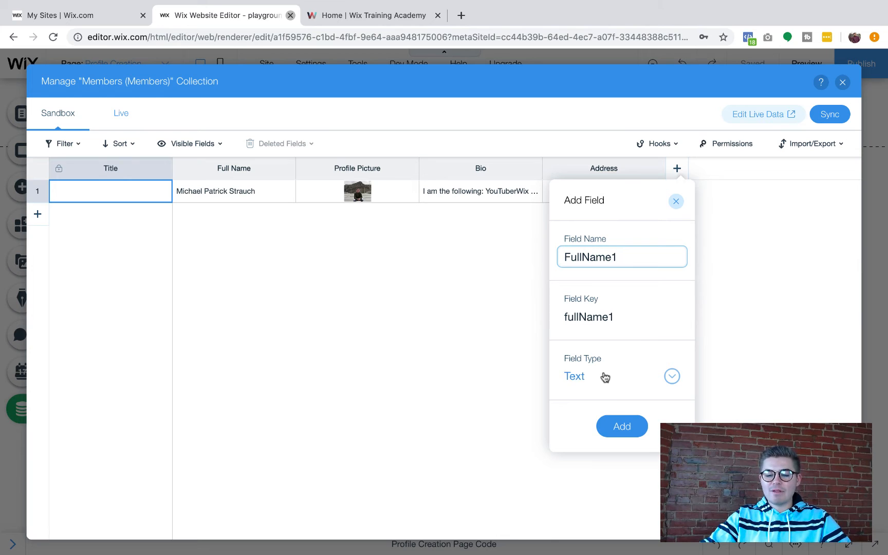
click(588, 377)
click(589, 378)
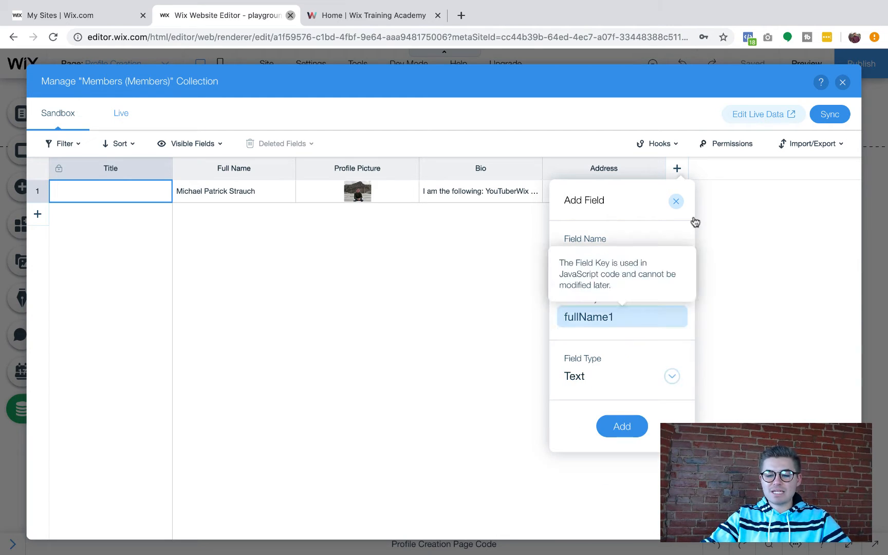
click(677, 201)
Confirm Profile Picture is an Image field and Bio is Rich Text, then open the bio entry
click(414, 169)
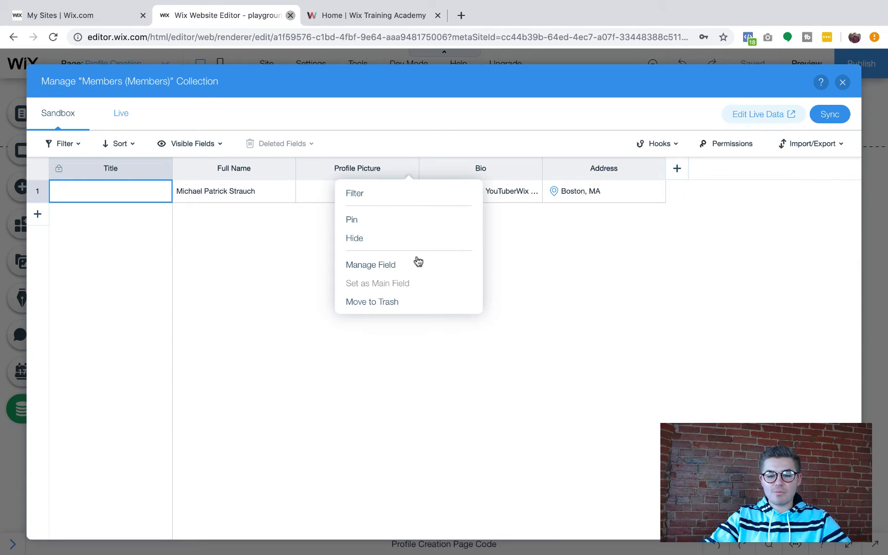
click(382, 267)
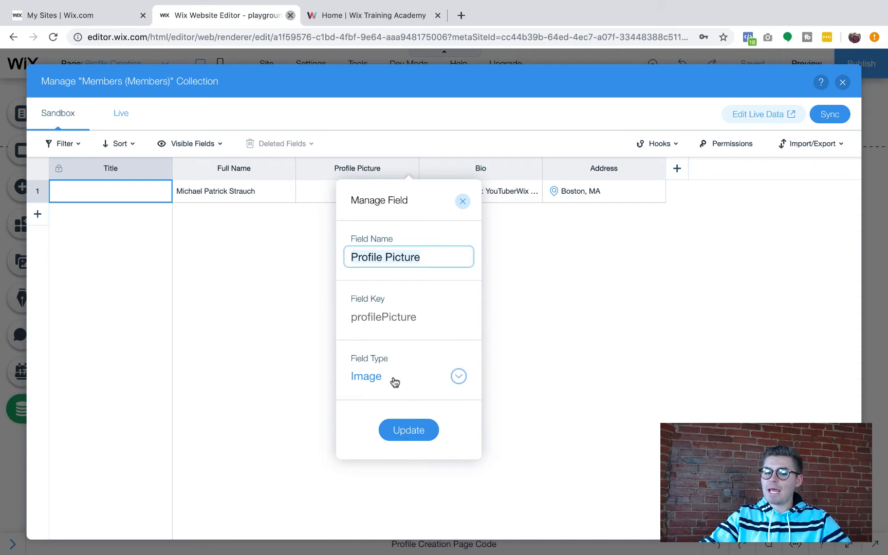
click(462, 201)
click(533, 169)
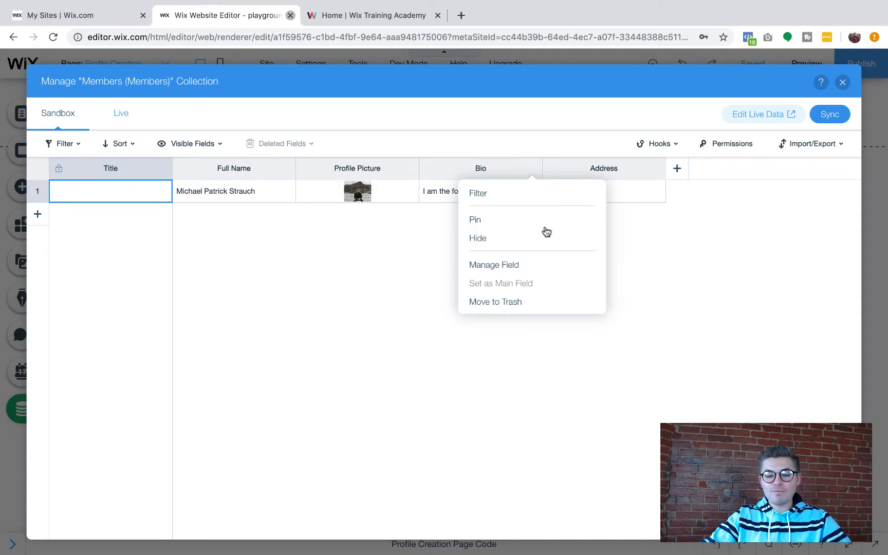
click(515, 264)
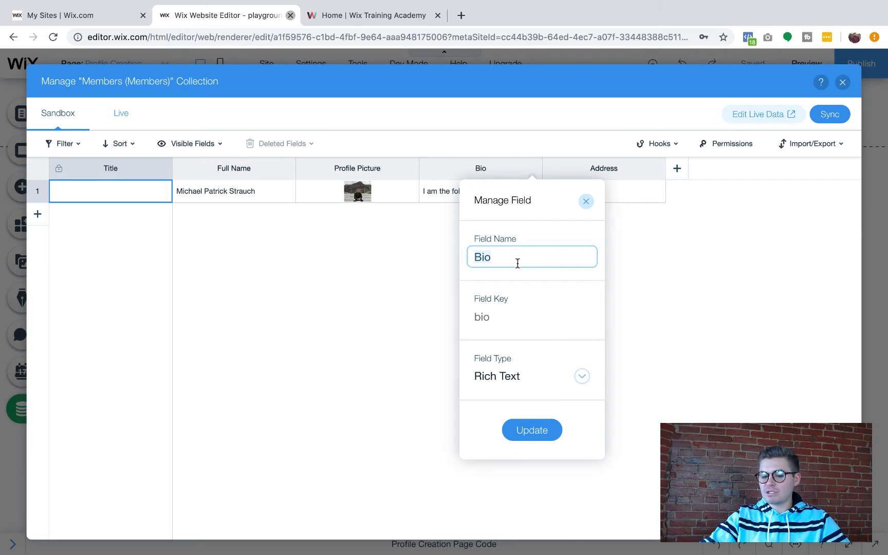
click(516, 379)
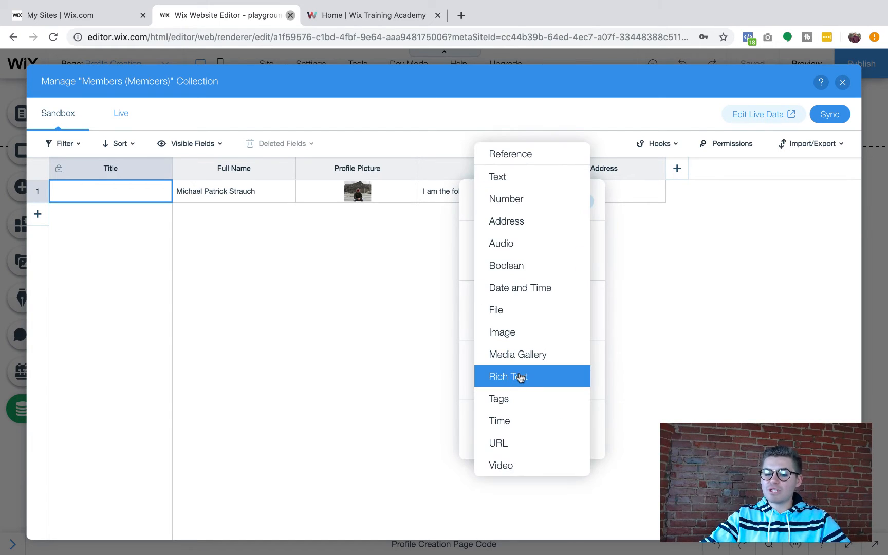
click(521, 377)
click(585, 200)
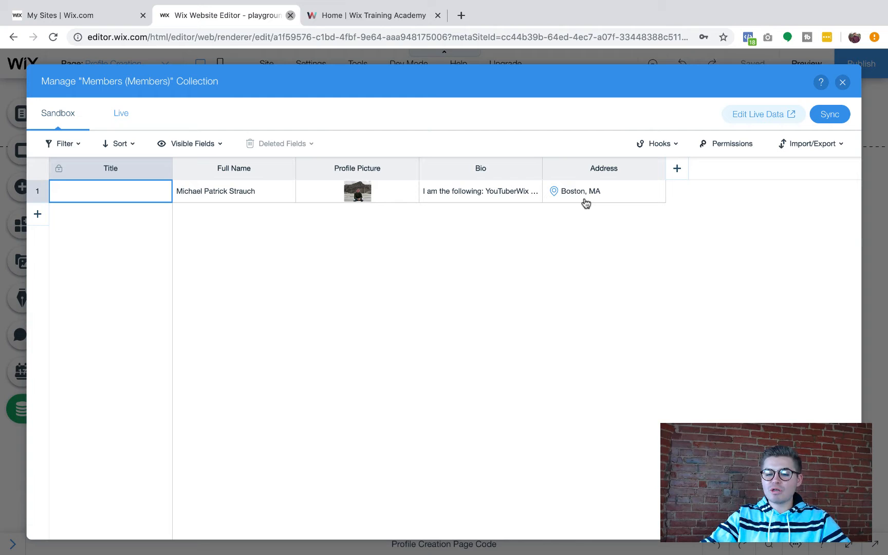
double_click(490, 193)
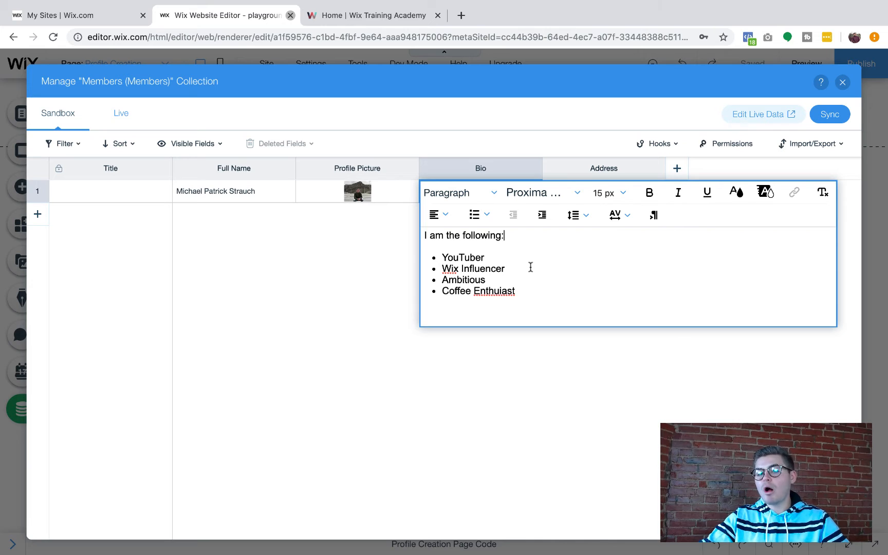
Save the member's bio cell, then verify the Address column's field type is Address
click(509, 355)
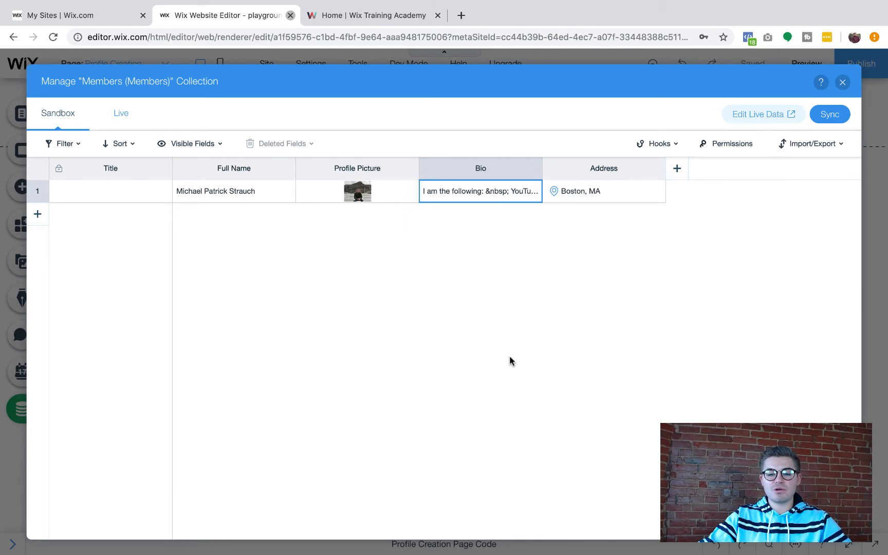
click(660, 170)
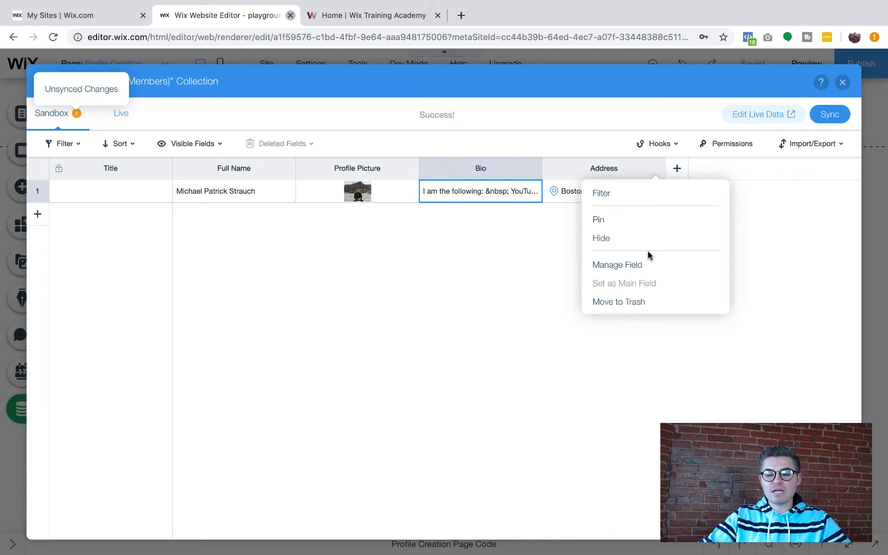
click(640, 265)
click(645, 379)
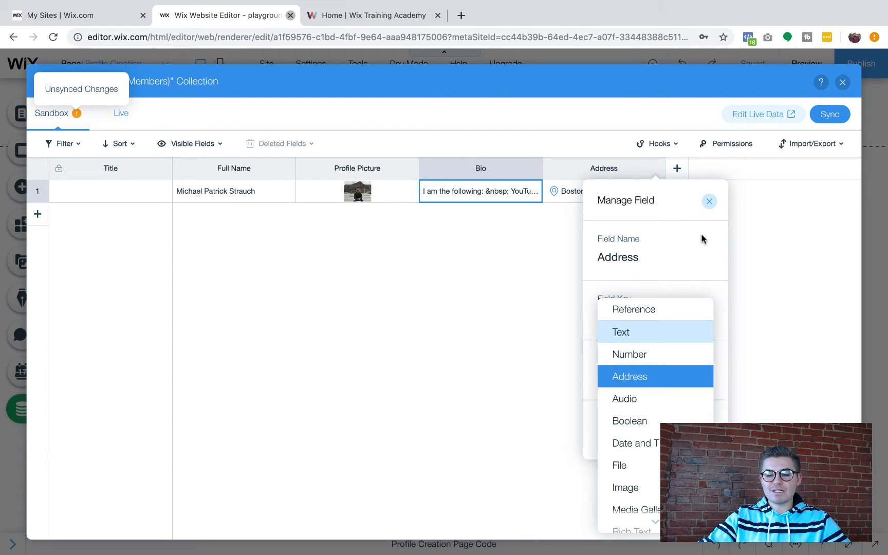
click(713, 202)
click(709, 202)
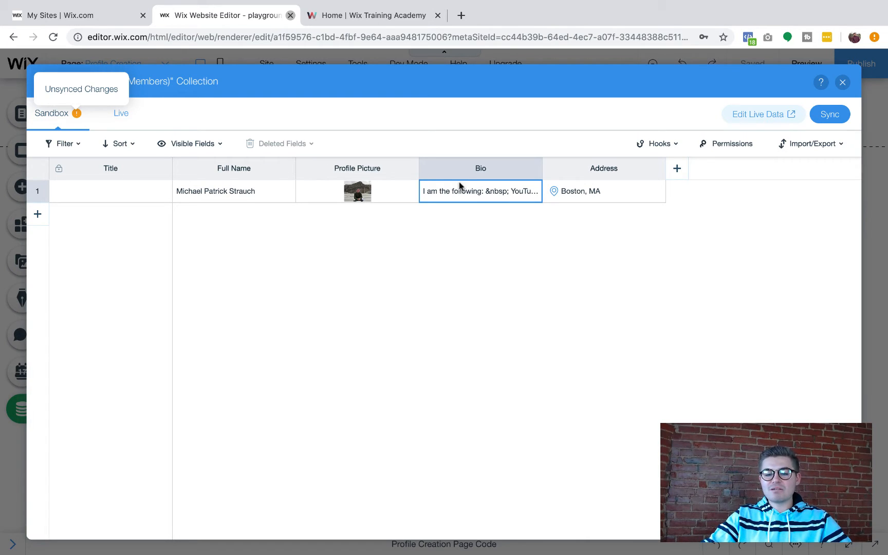
Close the Members collection view and the Content Manager to return to the page
click(842, 83)
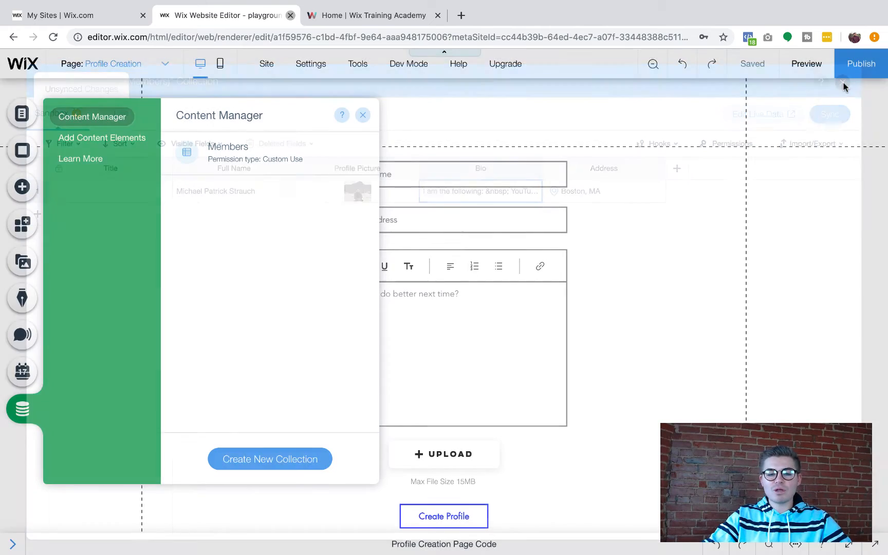
click(362, 116)
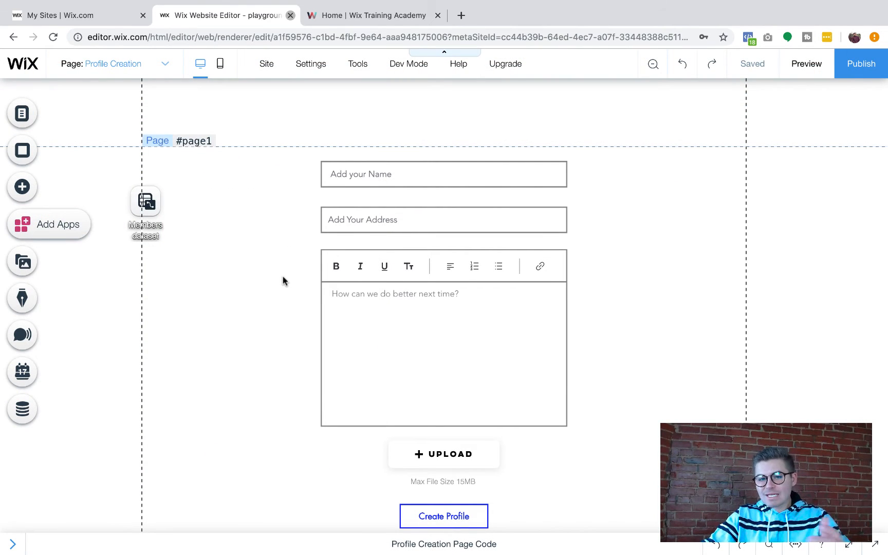
scroll(263, 353, down, 1)
scroll(263, 353, up, 1)
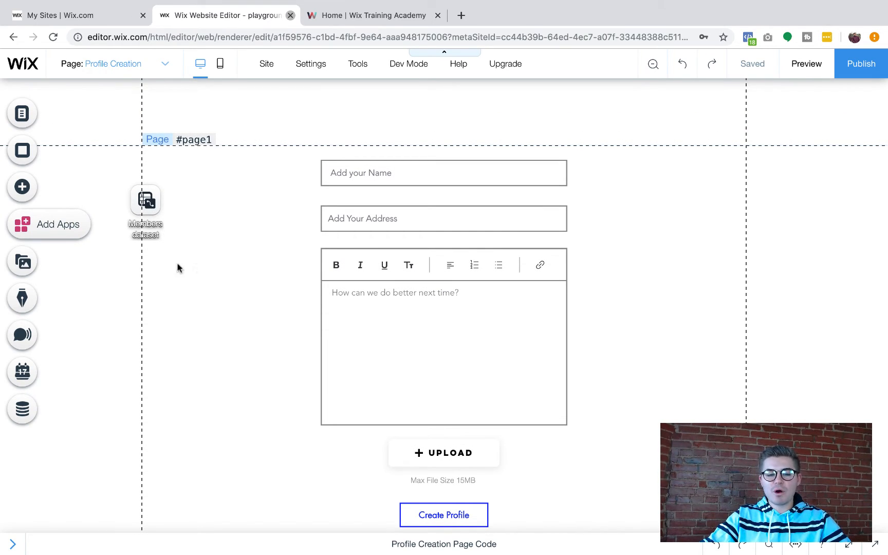
click(23, 189)
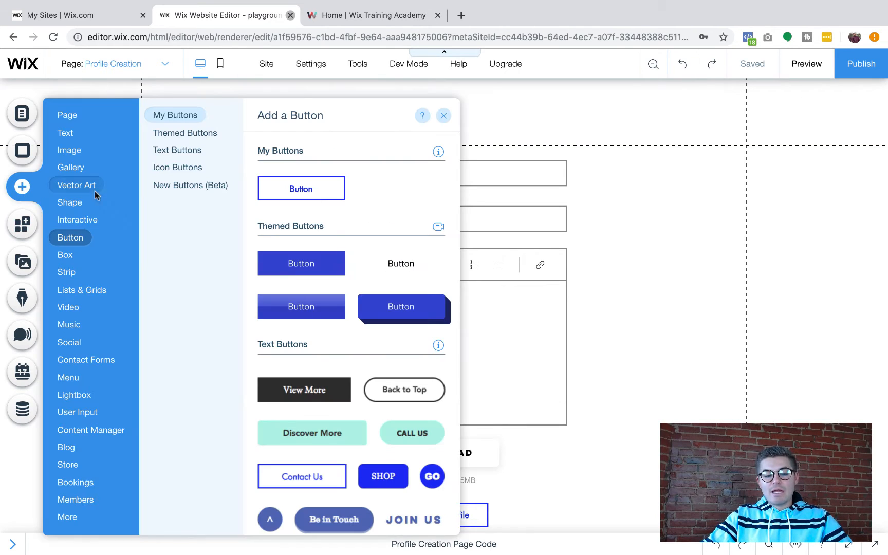
click(86, 413)
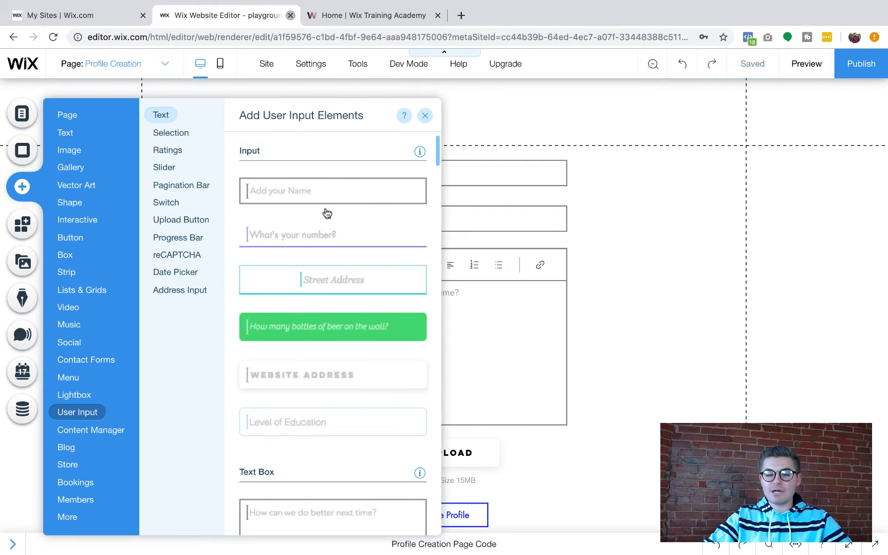
scroll(326, 208, down, 3)
scroll(326, 210, down, 10)
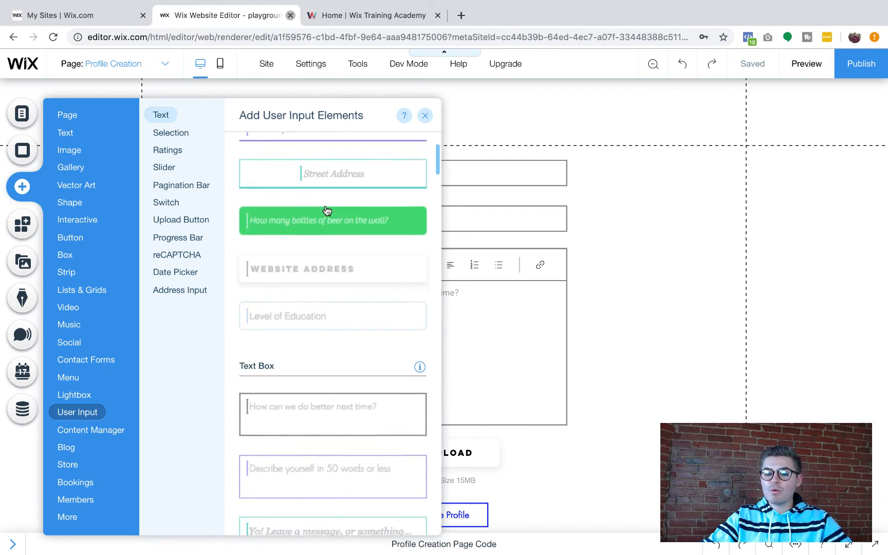
scroll(326, 211, down, 13)
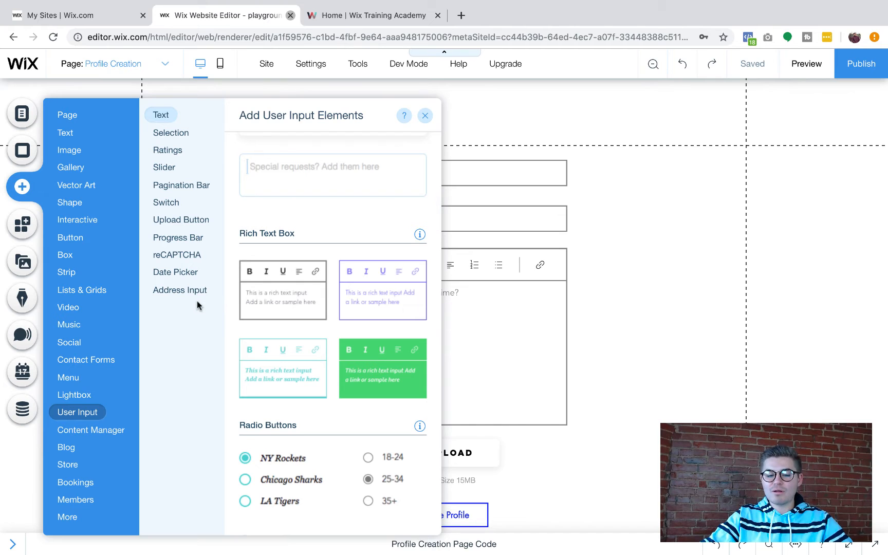
click(185, 291)
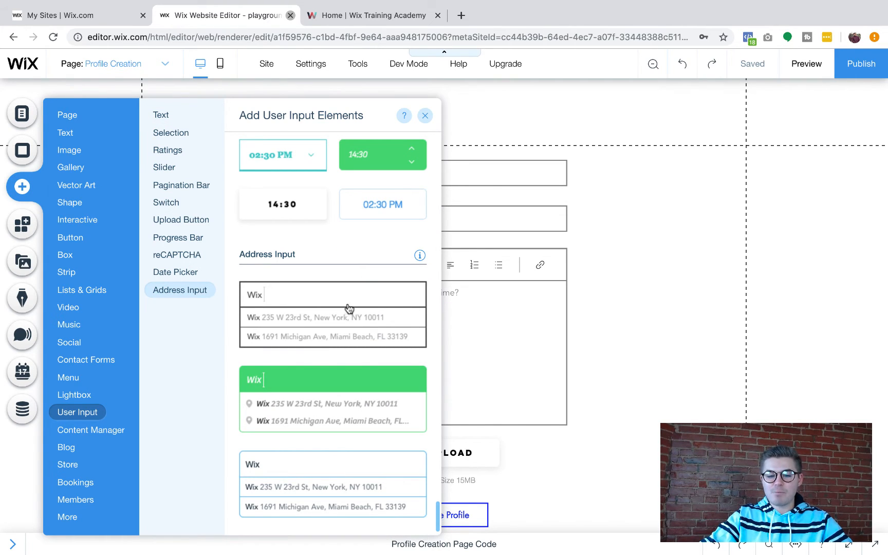
click(525, 212)
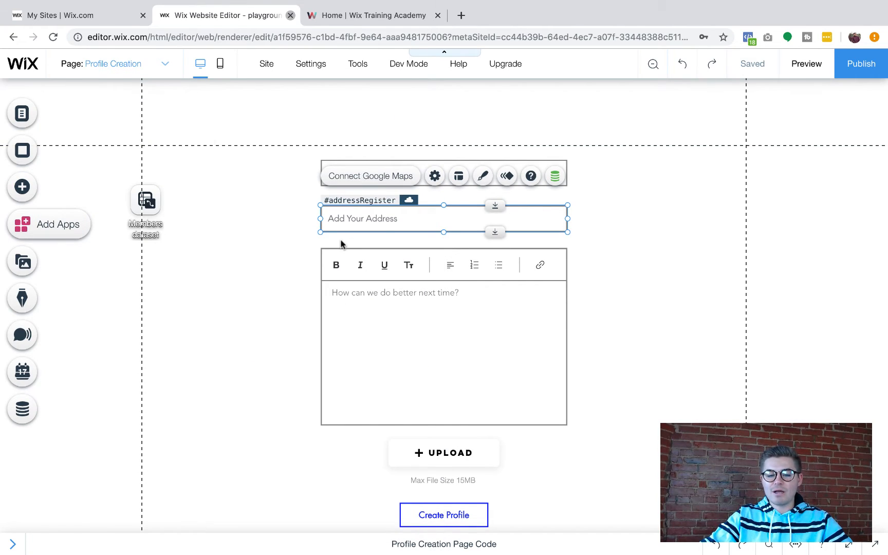
click(26, 193)
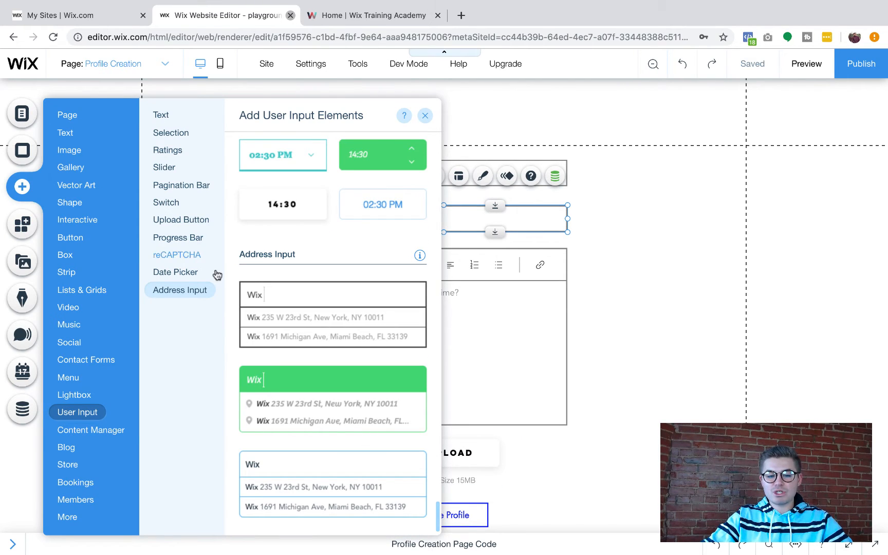
click(199, 221)
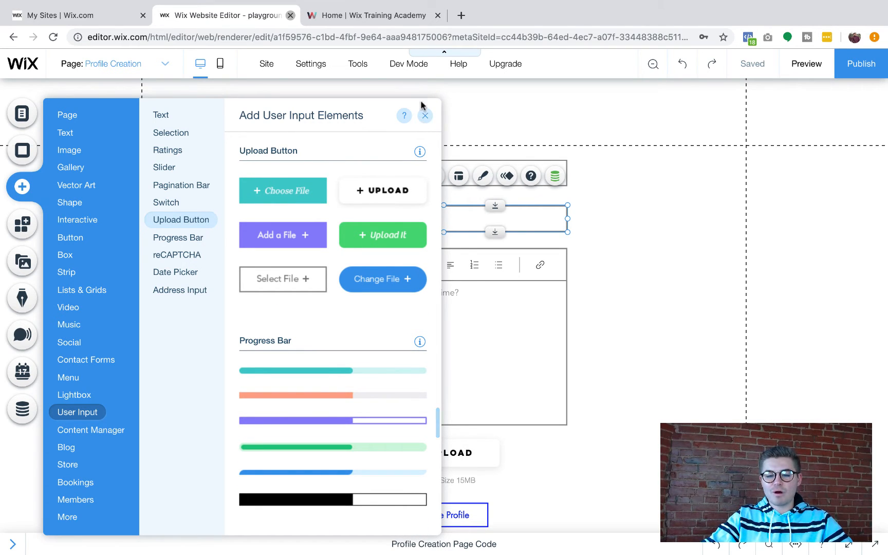
click(426, 118)
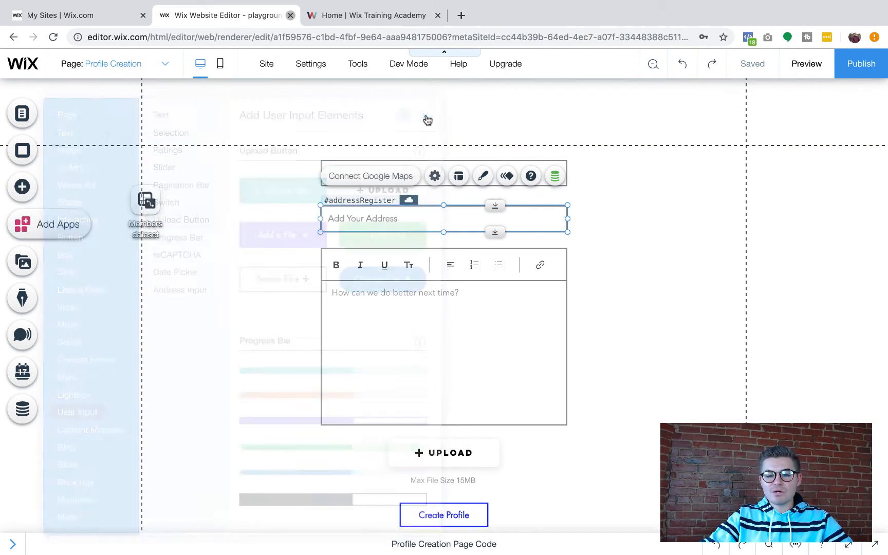
Show the floating layout toolbar and delete the Members dataset from the page
click(146, 201)
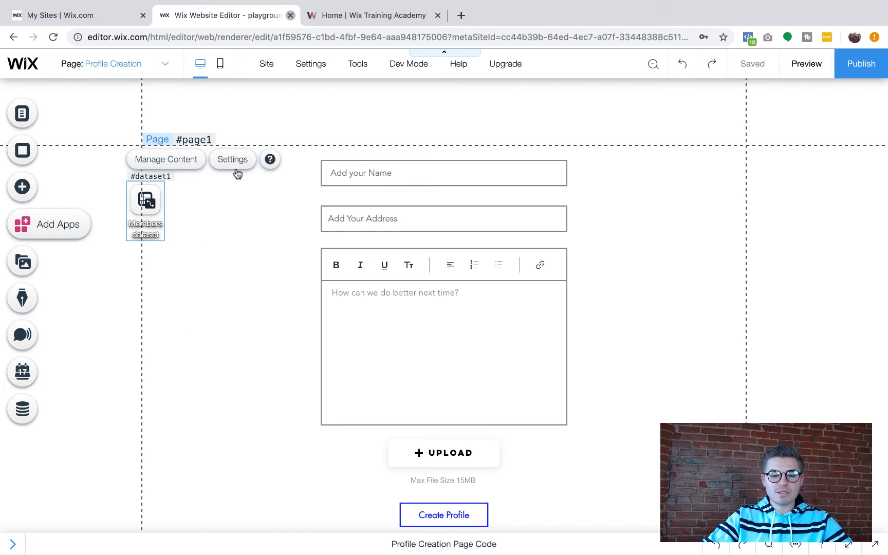
click(357, 64)
click(368, 110)
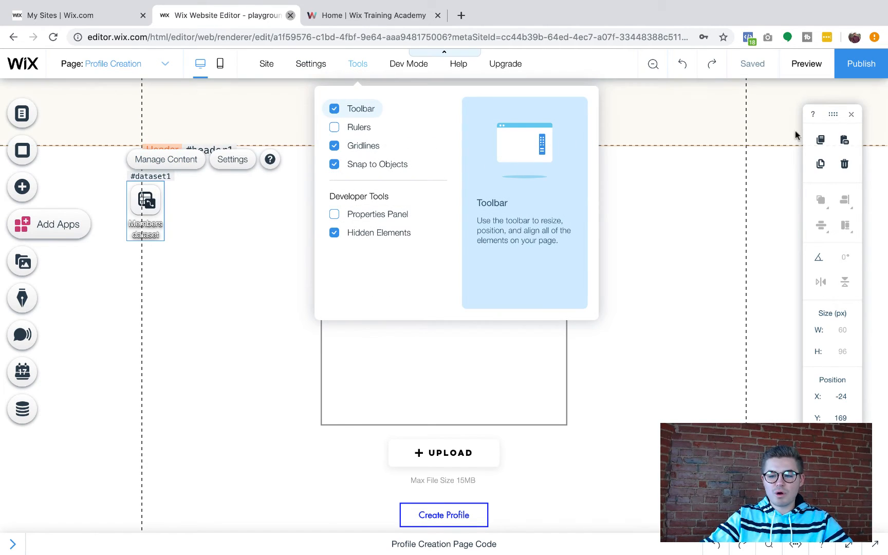
click(844, 163)
click(575, 372)
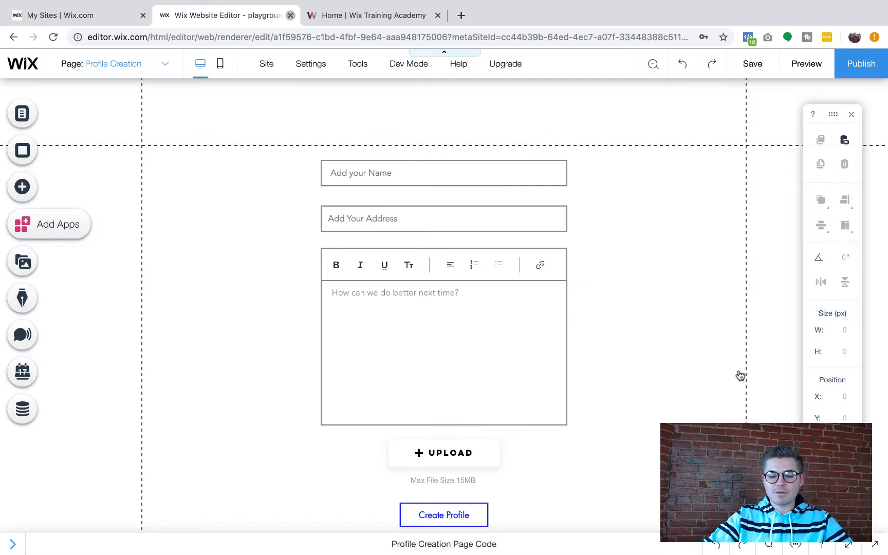
Inspect the form inputs and review the Add your Name input's settings
click(403, 182)
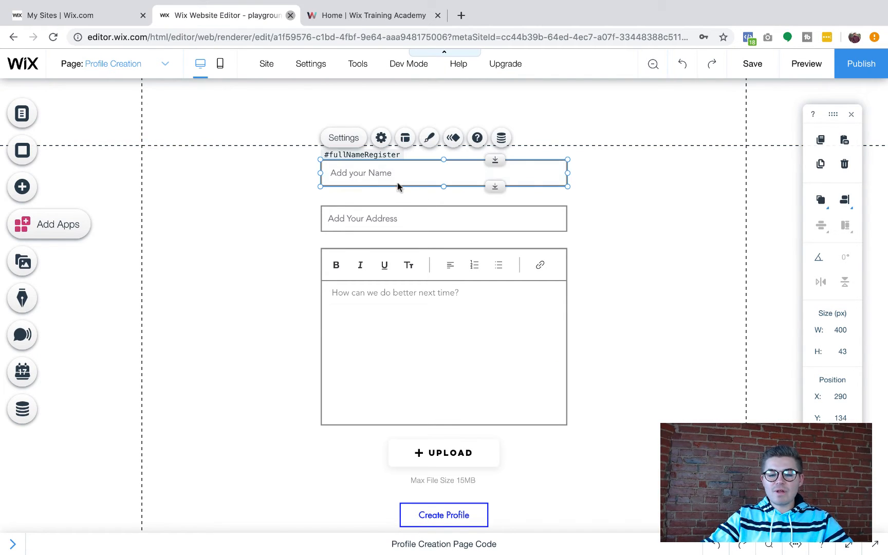
click(388, 222)
click(391, 280)
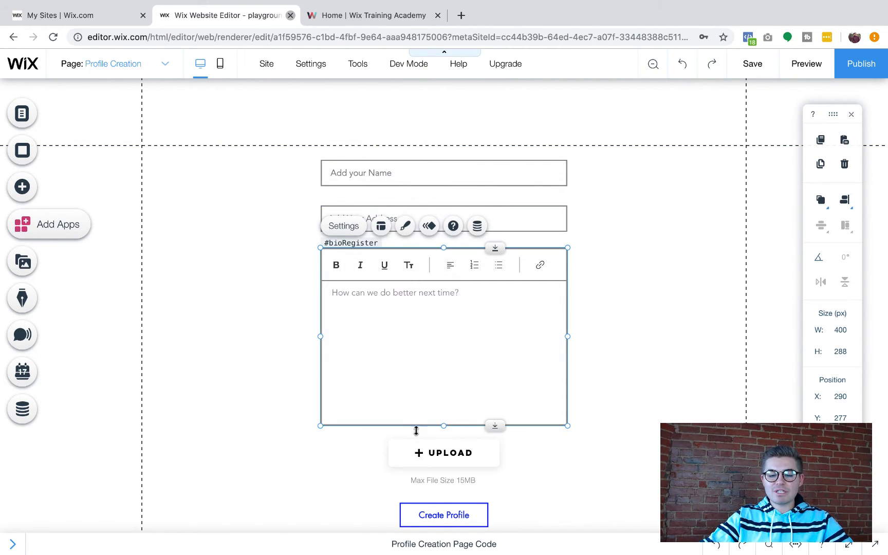
click(430, 454)
click(363, 173)
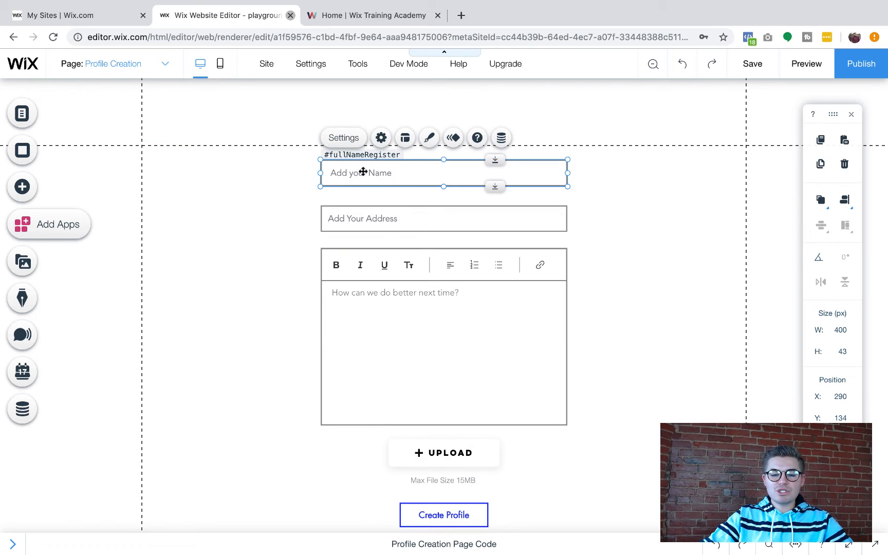
click(381, 138)
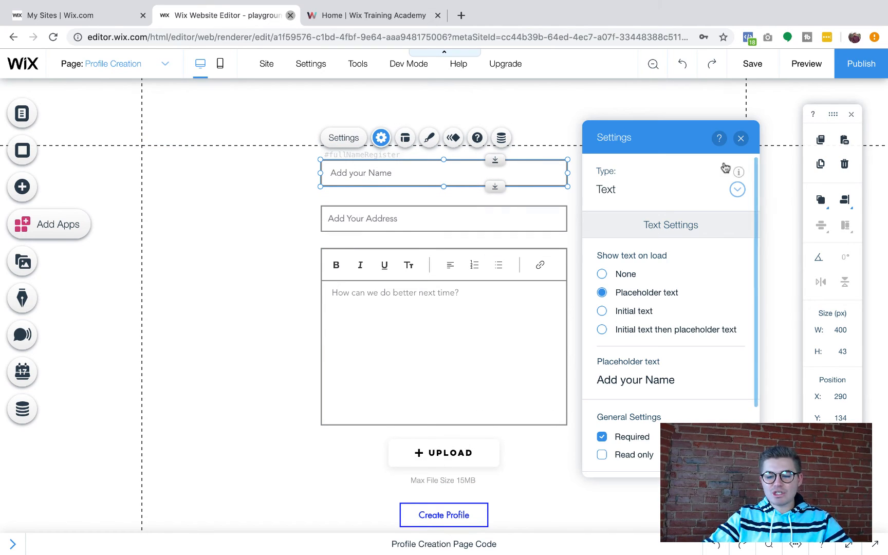
click(741, 138)
Turn on the Properties Panel and read the IDs of the name, address, bio and upload elements
mouse_move(353, 66)
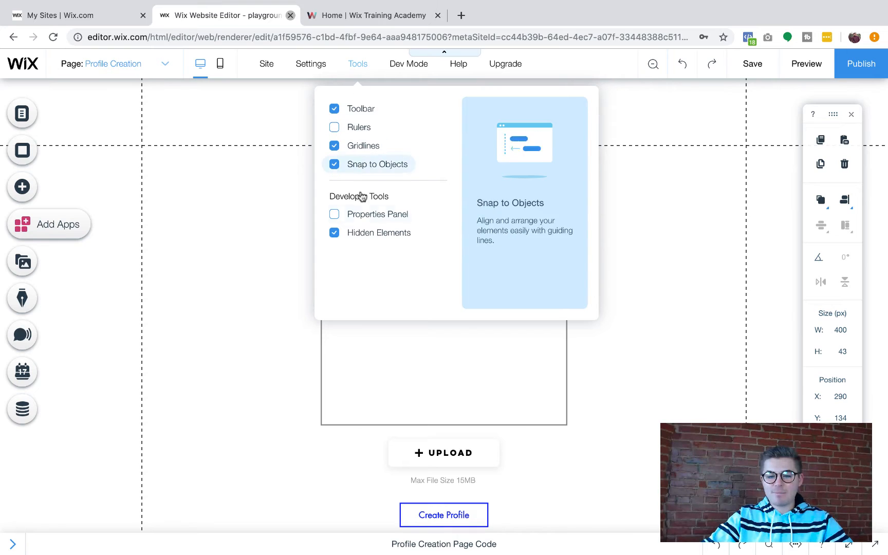
click(367, 214)
click(676, 170)
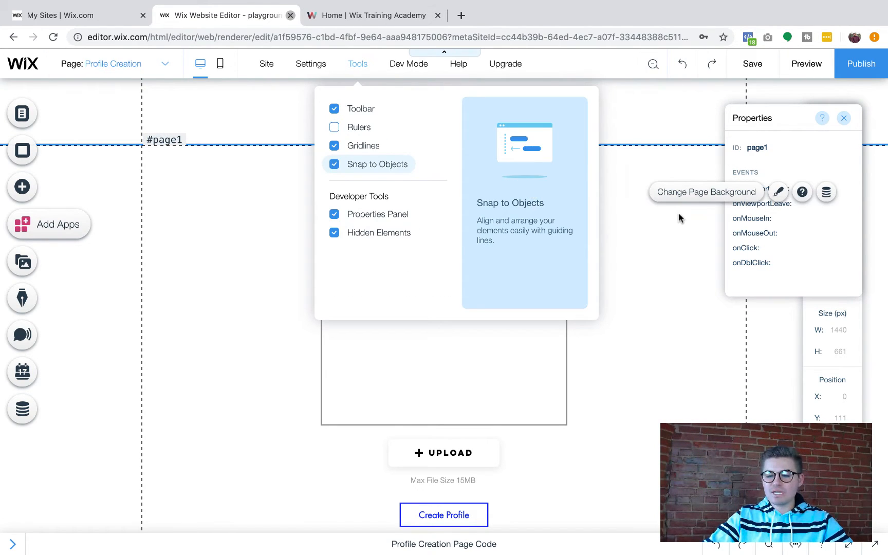
click(476, 174)
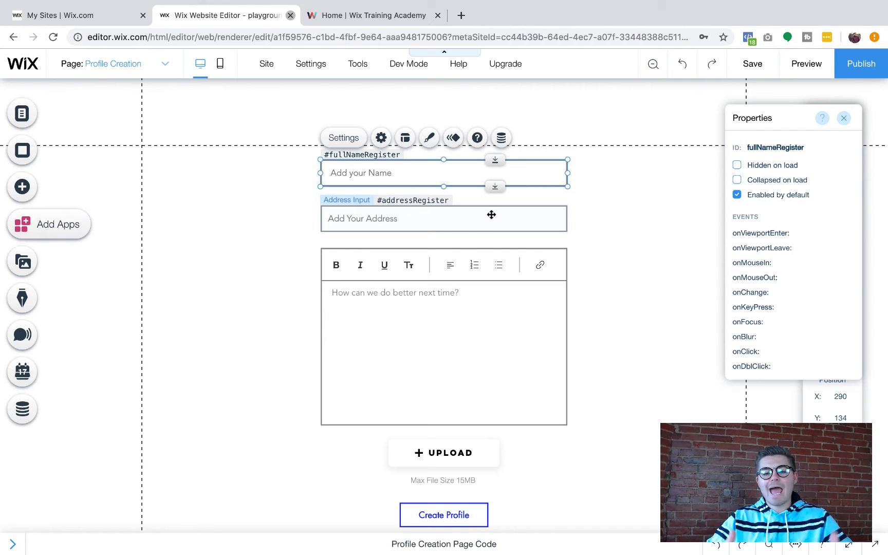
click(471, 220)
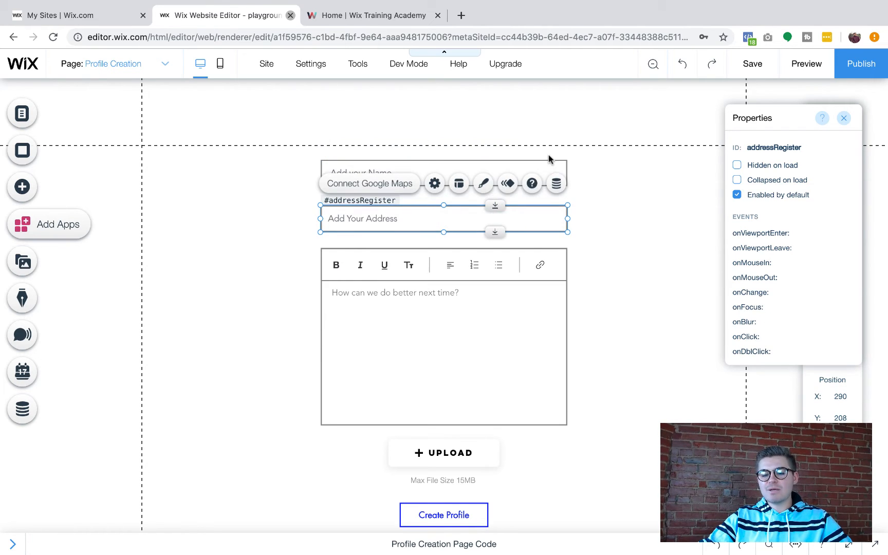
click(520, 173)
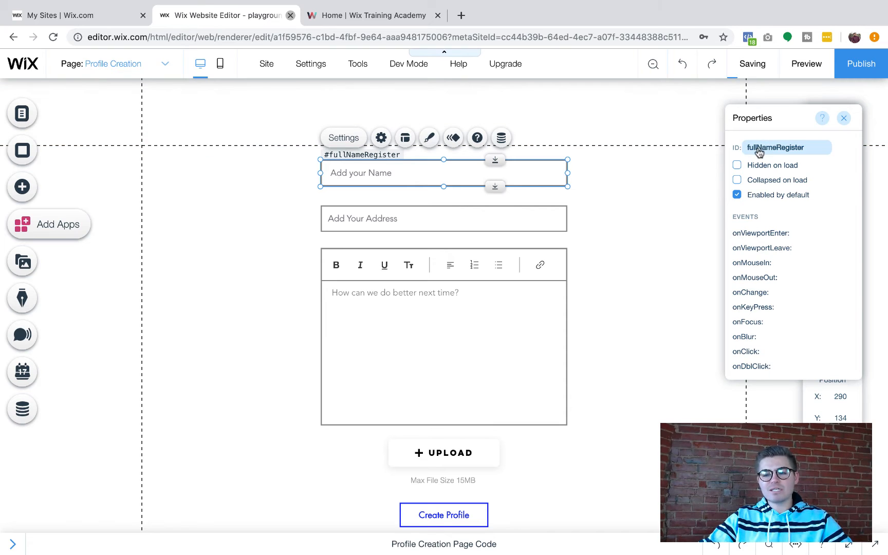
click(487, 212)
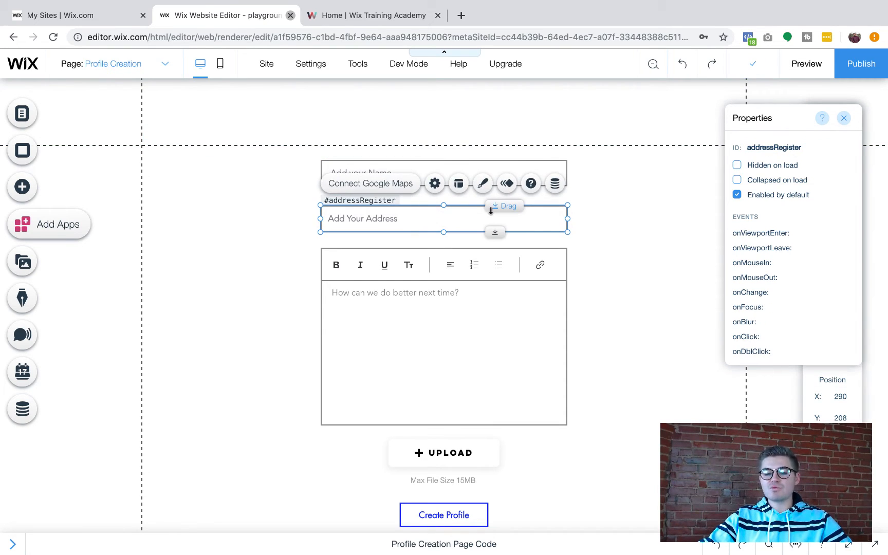
click(450, 305)
click(443, 454)
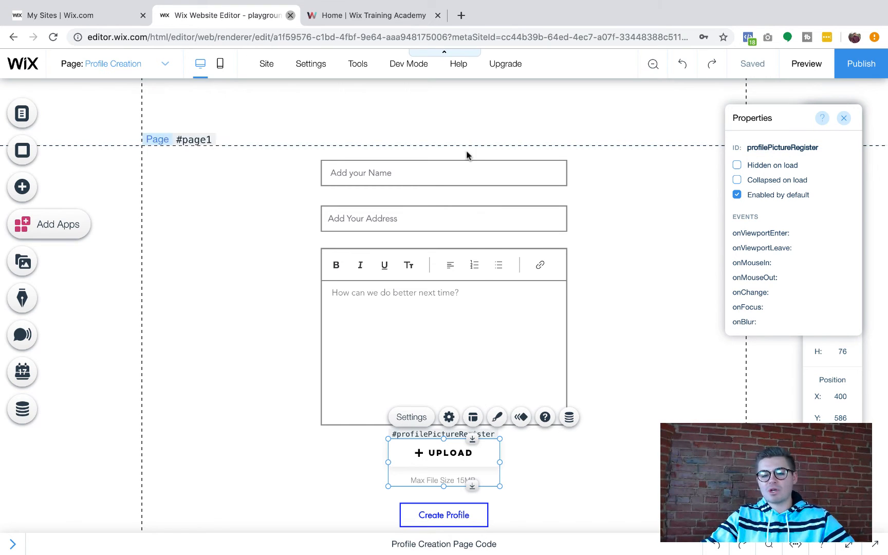
Check the name, address, bio, upload and Create Profile elements again
click(411, 172)
click(400, 226)
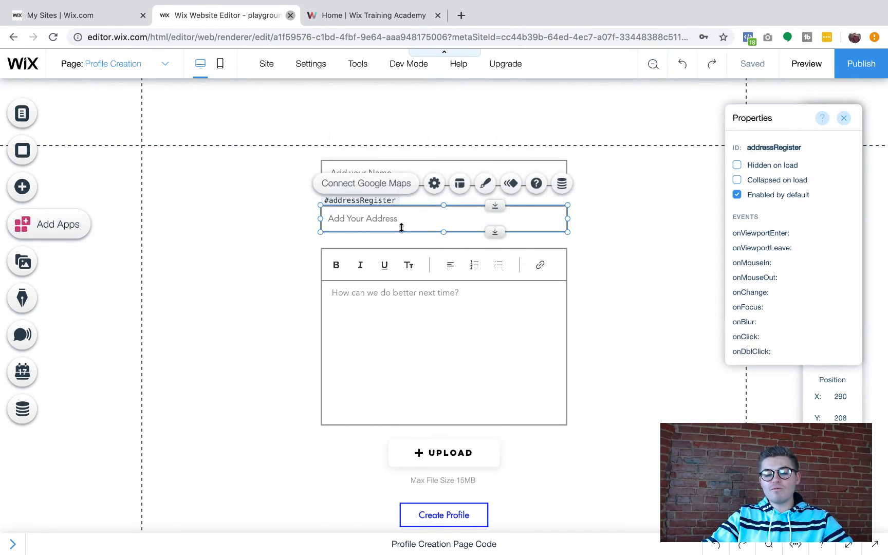
click(400, 286)
click(440, 452)
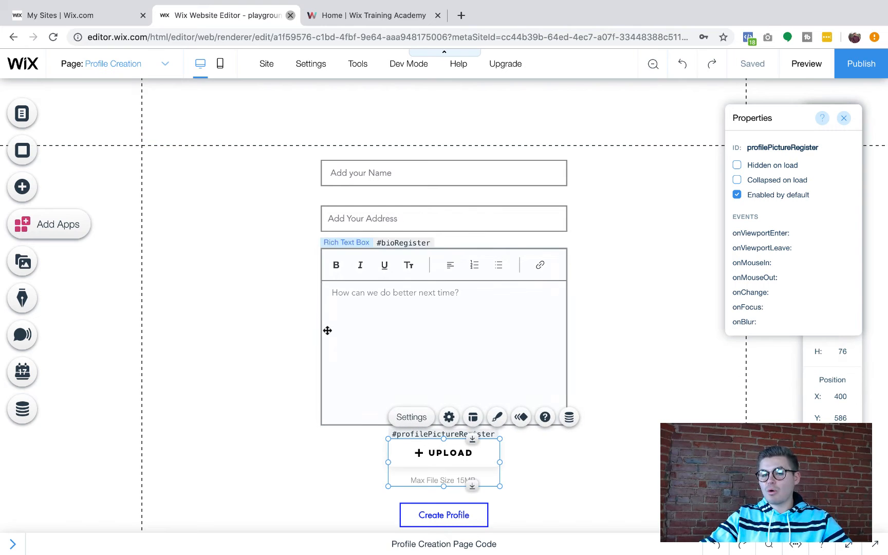
scroll(276, 344, down, 2)
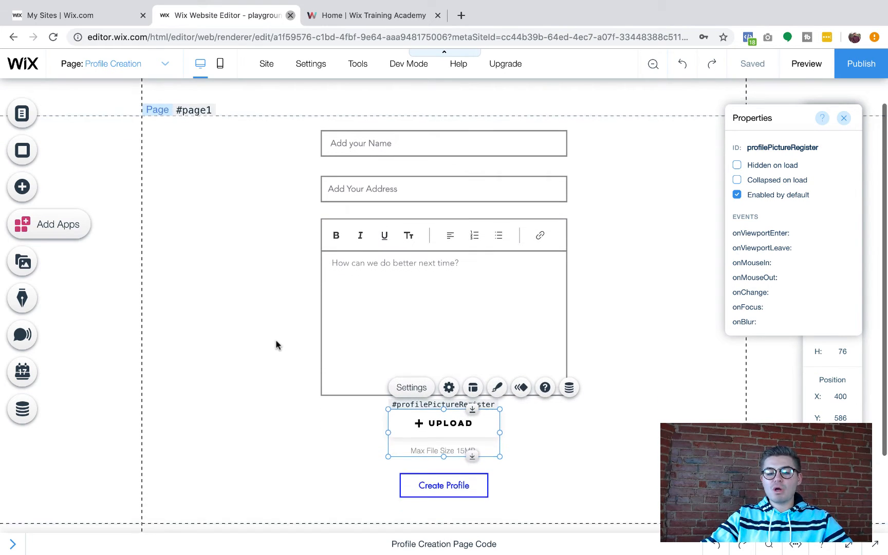
click(427, 470)
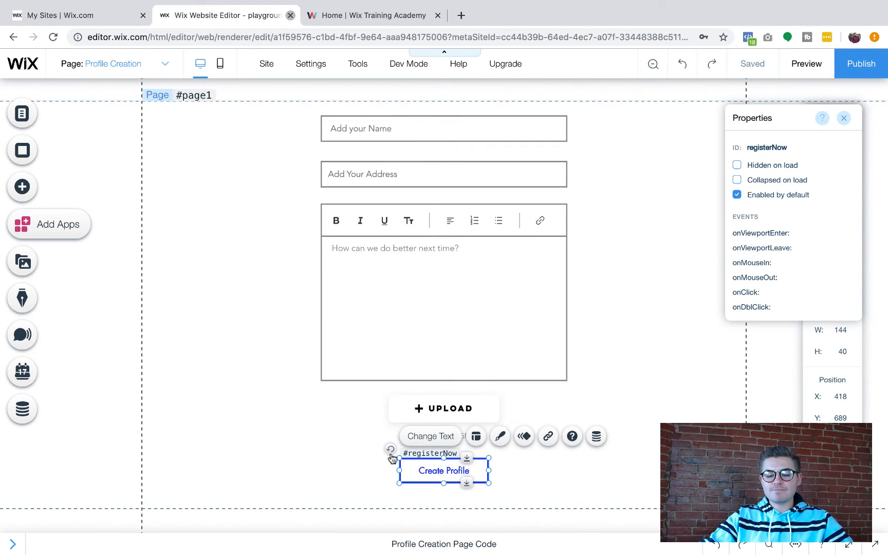
Close properties, remove an accidentally pasted name input, and delete the Create Profile button
click(844, 118)
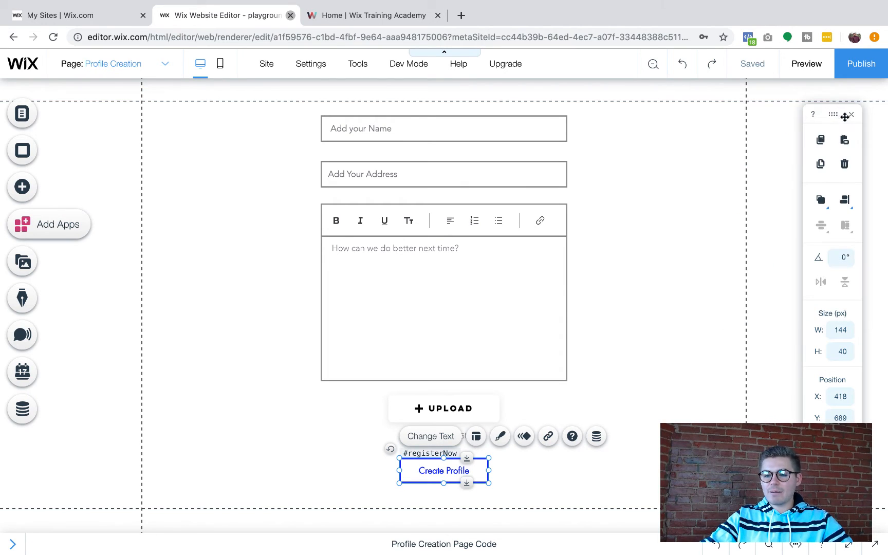
click(845, 140)
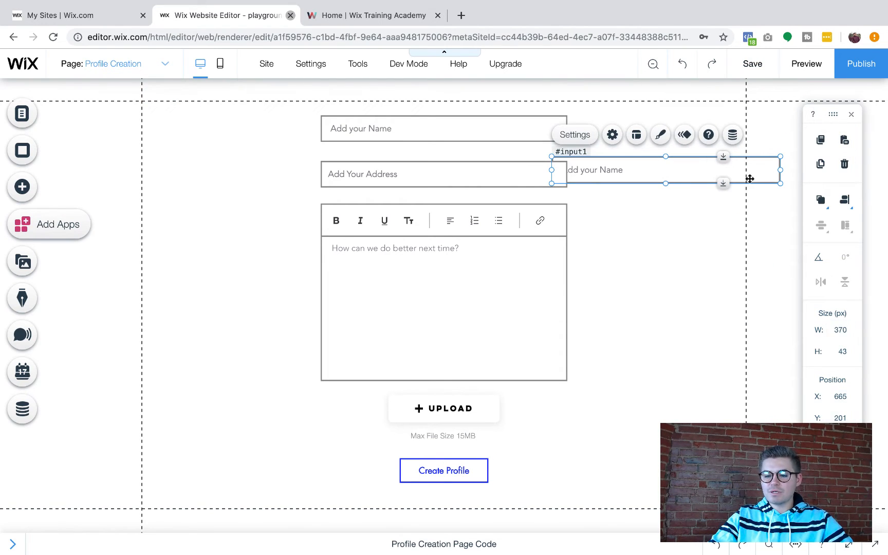
click(844, 164)
click(452, 470)
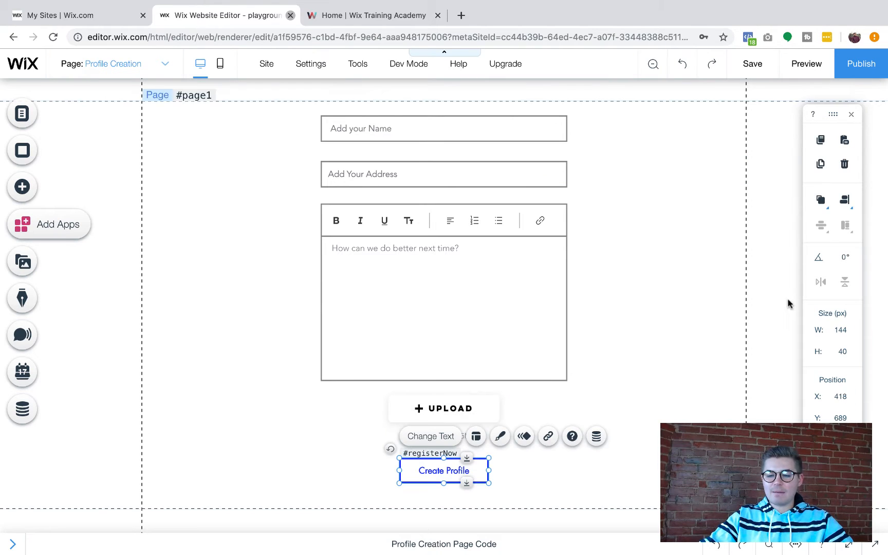
click(845, 163)
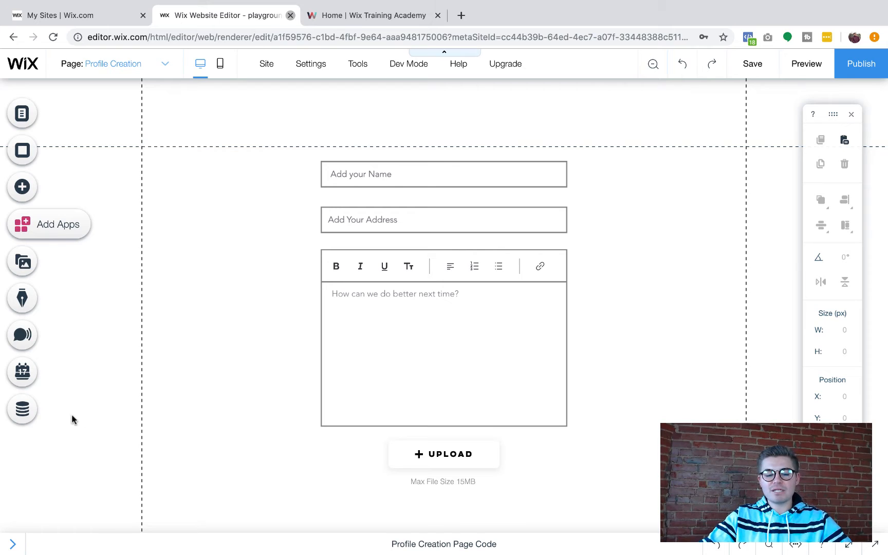
Add a dataset to the Profile Creation page and move it to the section's top-left corner
click(24, 410)
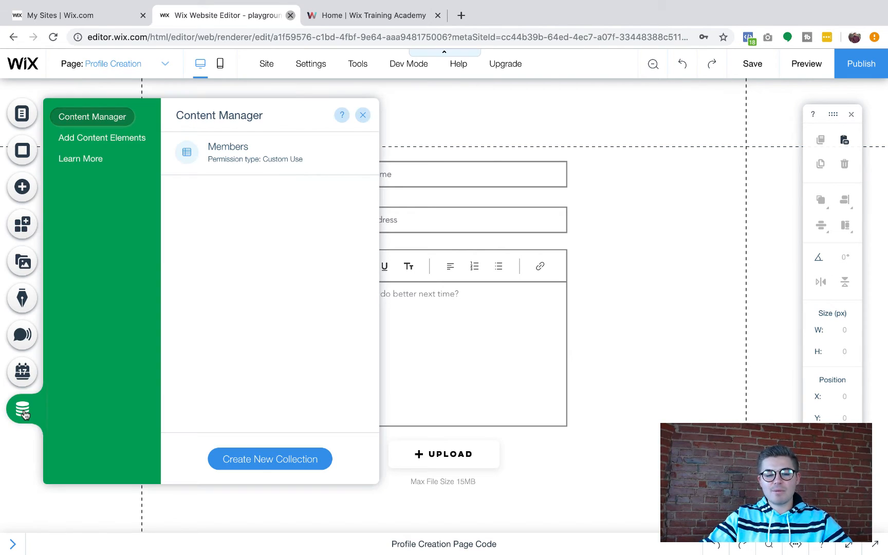
click(113, 138)
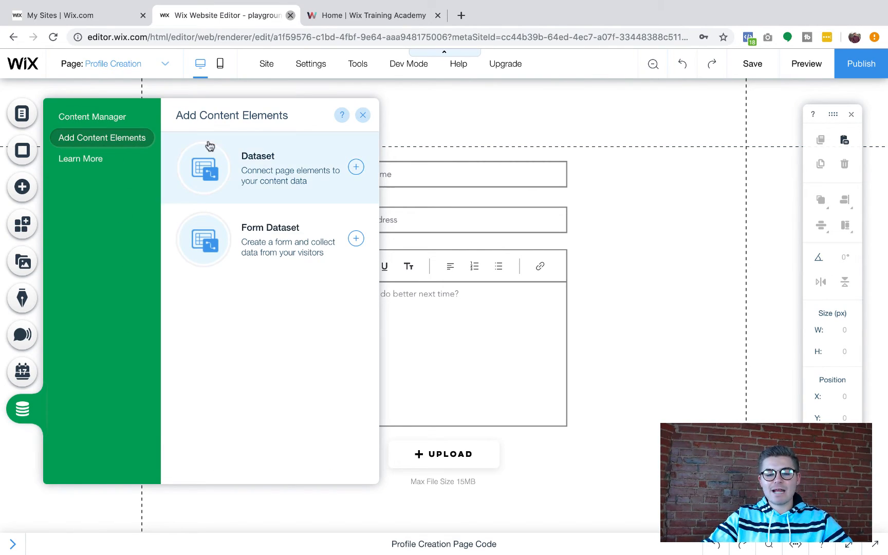
click(280, 175)
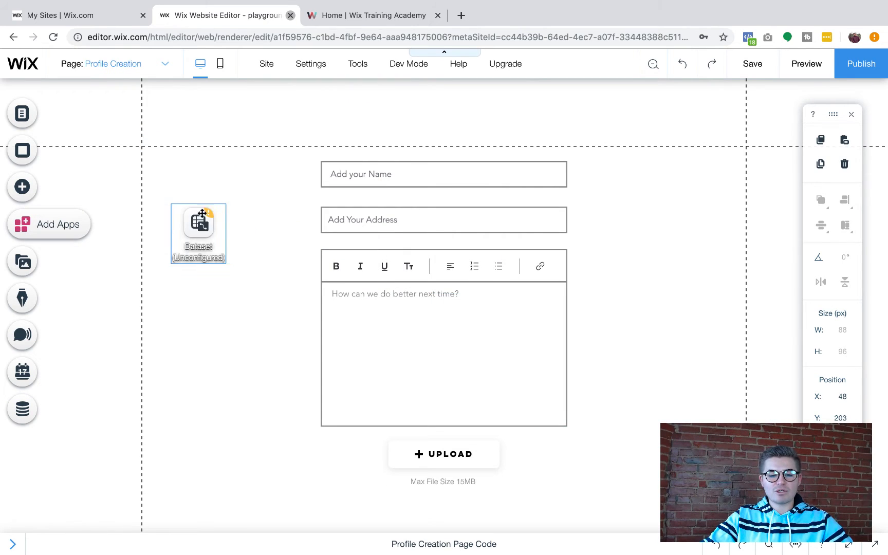
drag(202, 213, 173, 165)
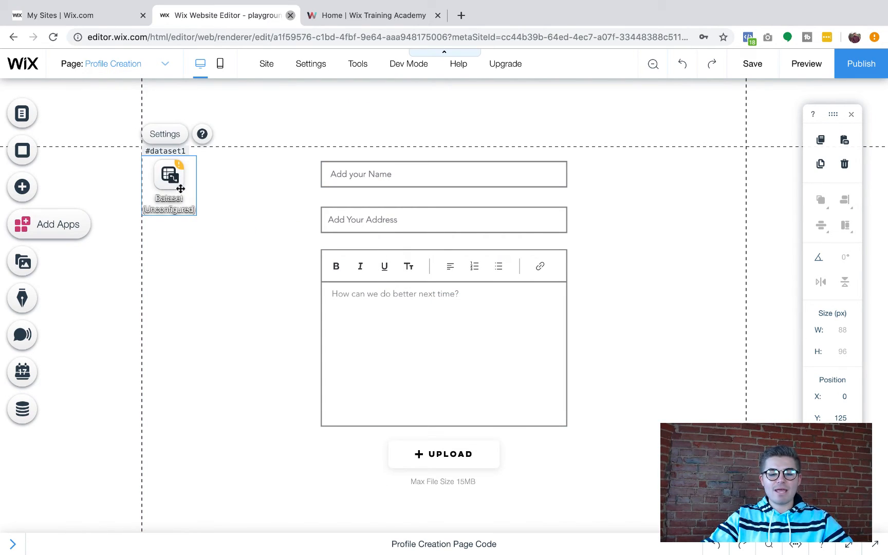
Connect the dataset to the Members collection in Write-only mode
click(170, 140)
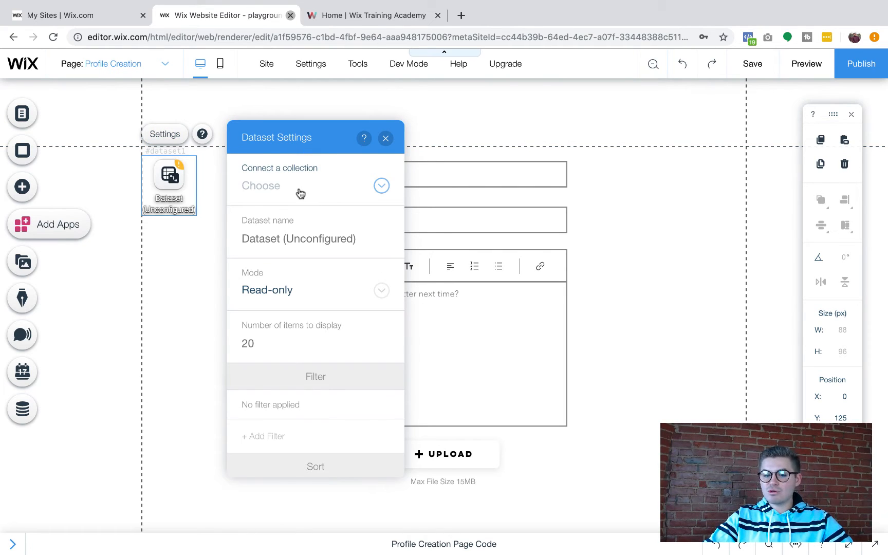
click(300, 193)
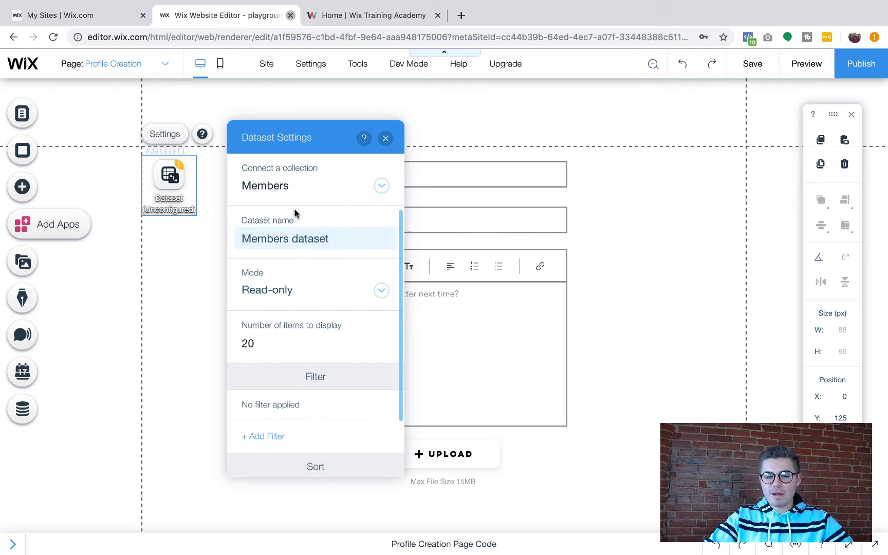
click(296, 212)
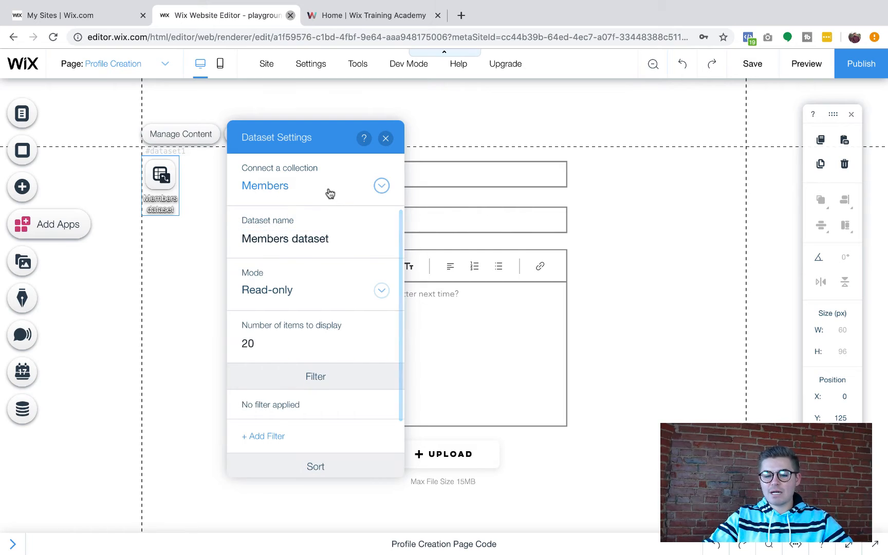
click(280, 292)
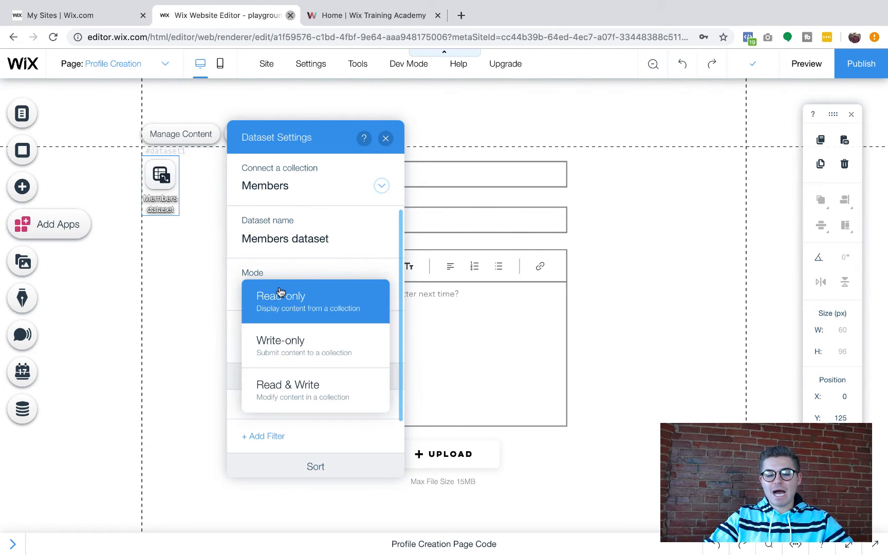
click(307, 348)
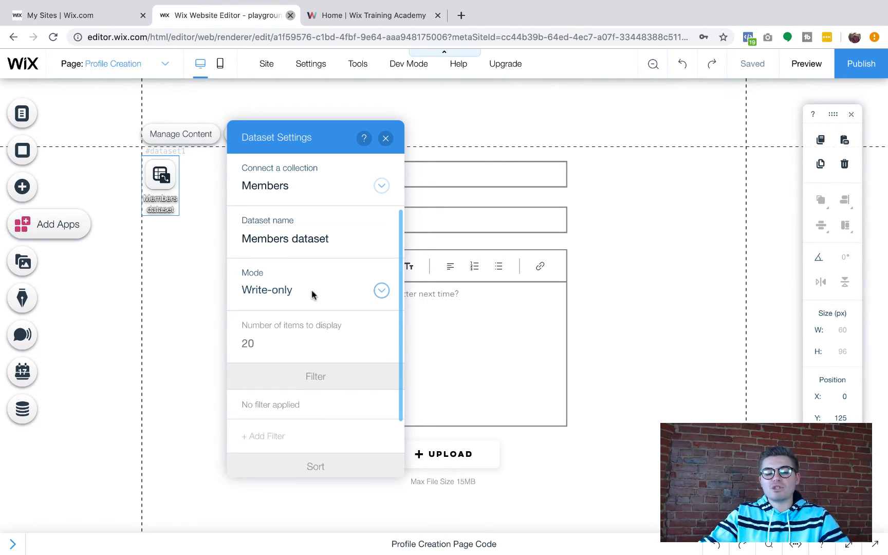
click(386, 139)
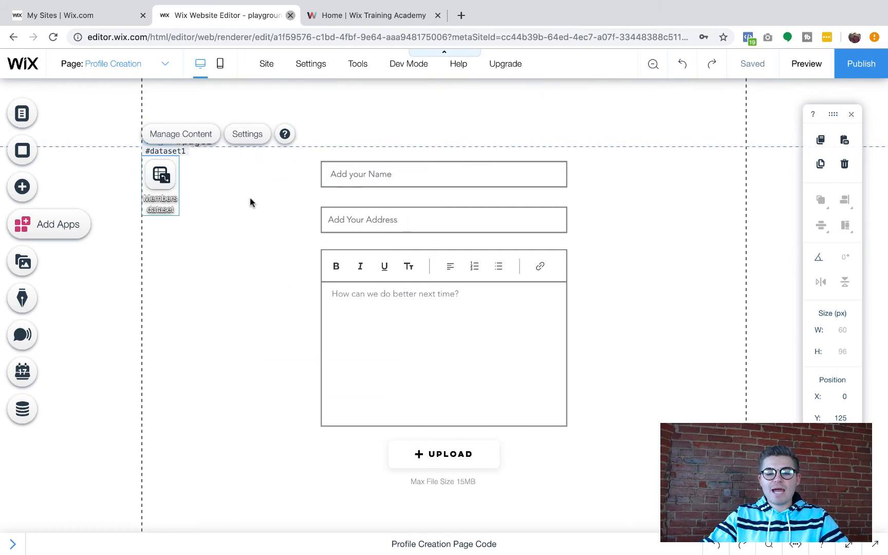
click(363, 172)
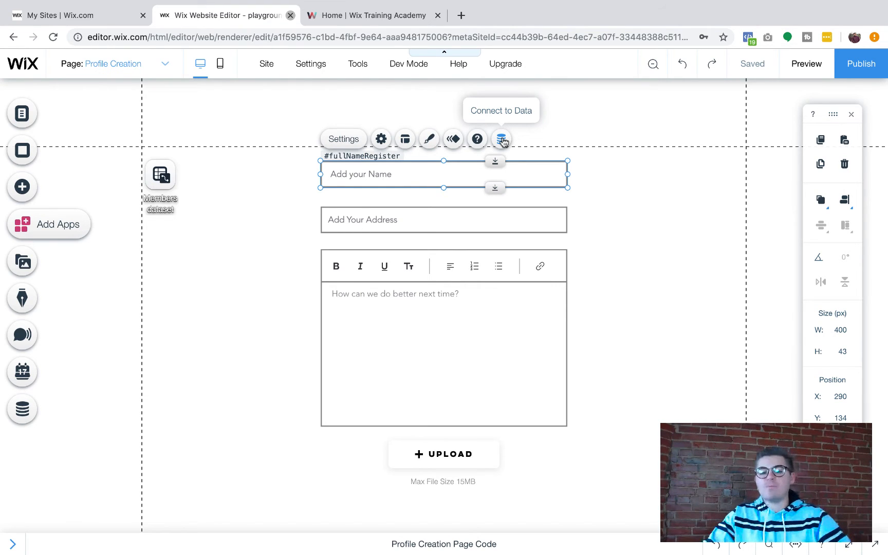
Connect the name input to Full Name and the address input to Address
click(502, 139)
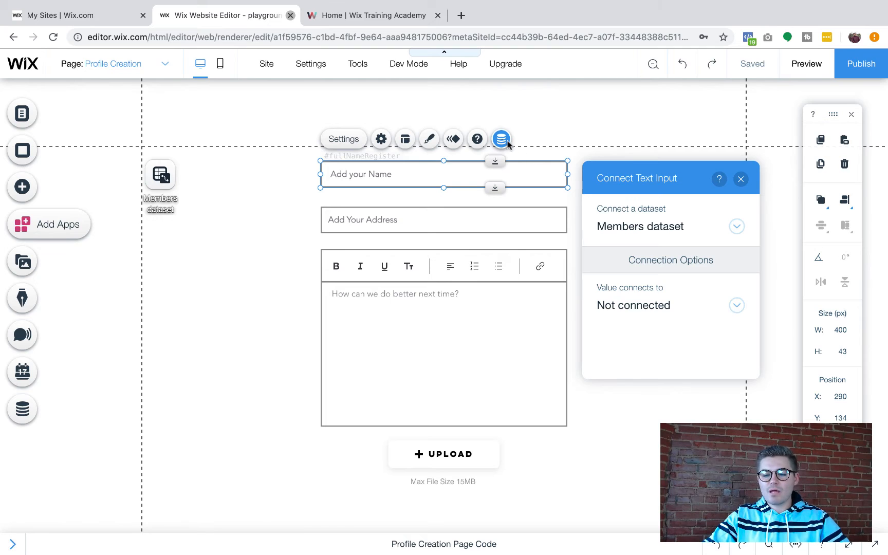
click(644, 308)
click(669, 259)
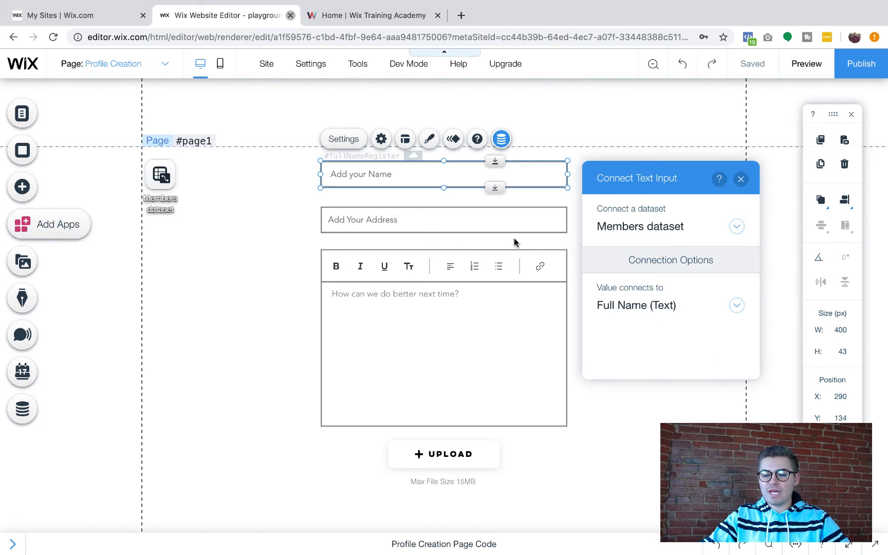
click(465, 212)
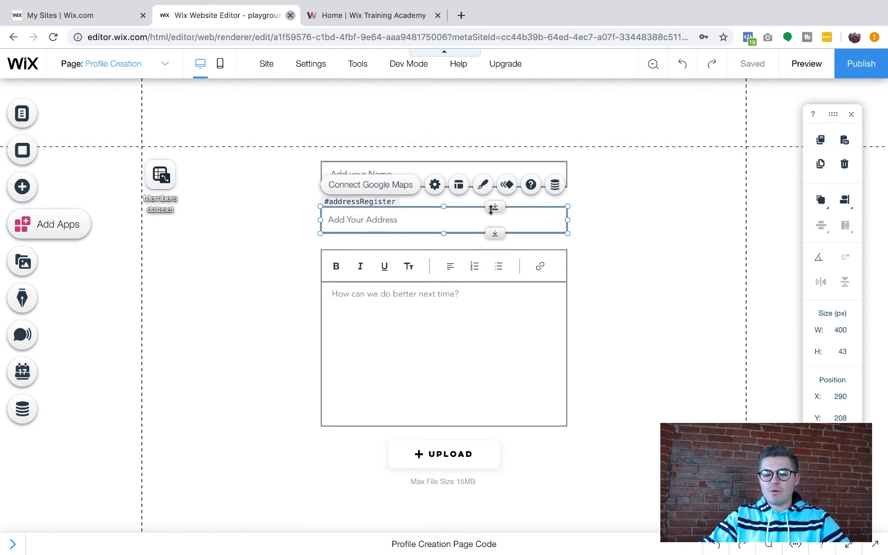
click(554, 184)
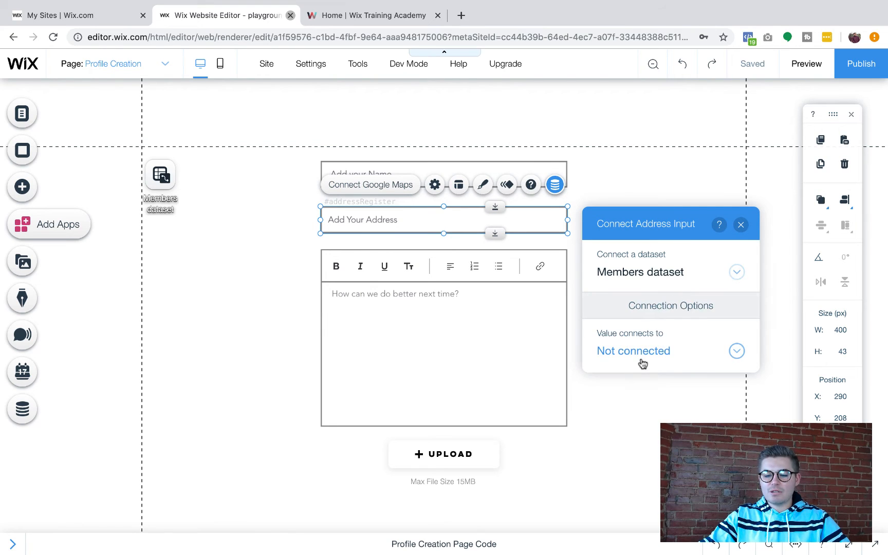
click(641, 360)
scroll(661, 328, down, 2)
click(662, 326)
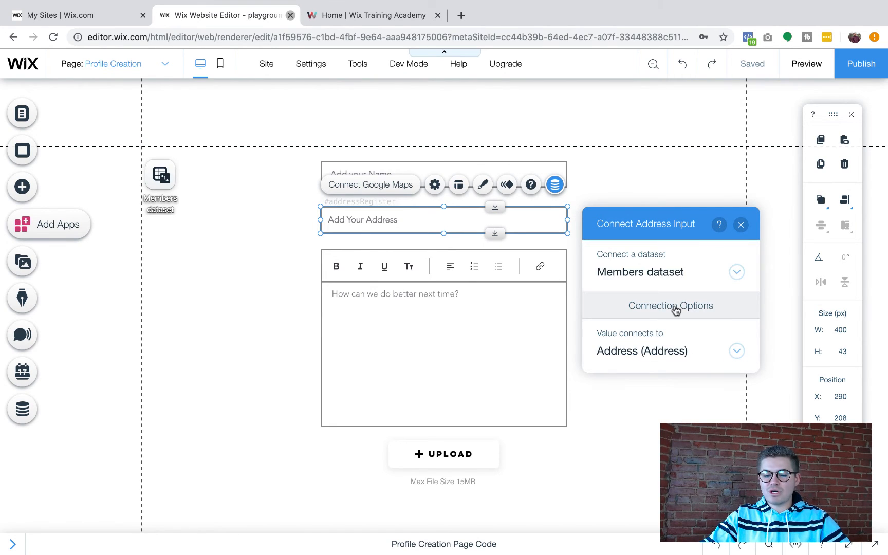
click(739, 229)
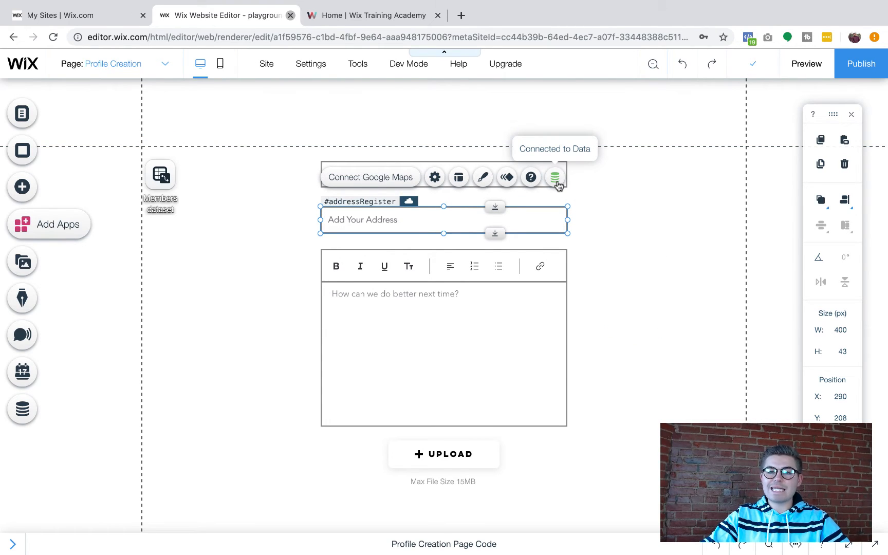
Connect the bio text box to the Bio field
click(483, 310)
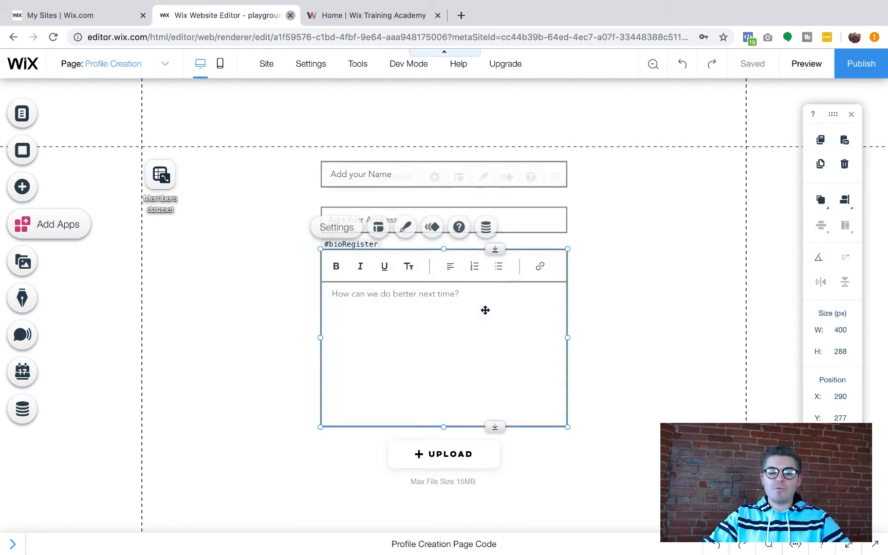
click(476, 227)
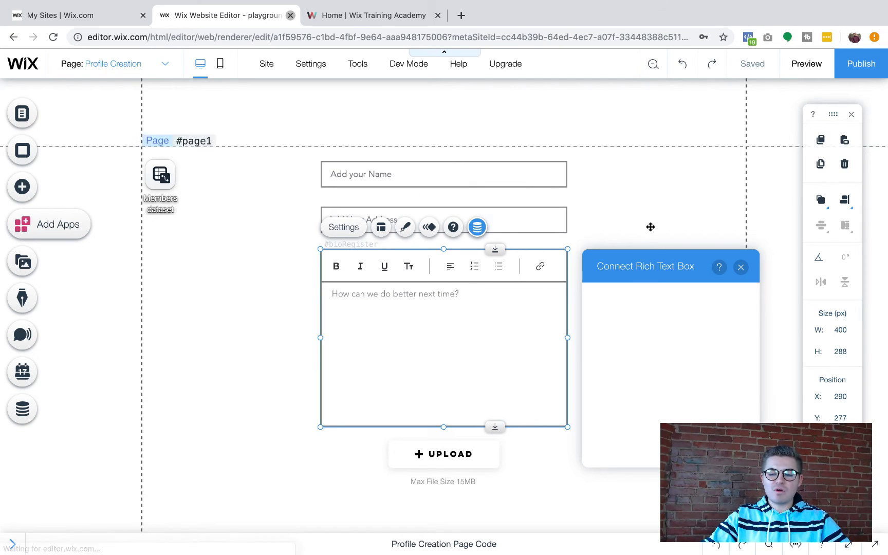
click(653, 393)
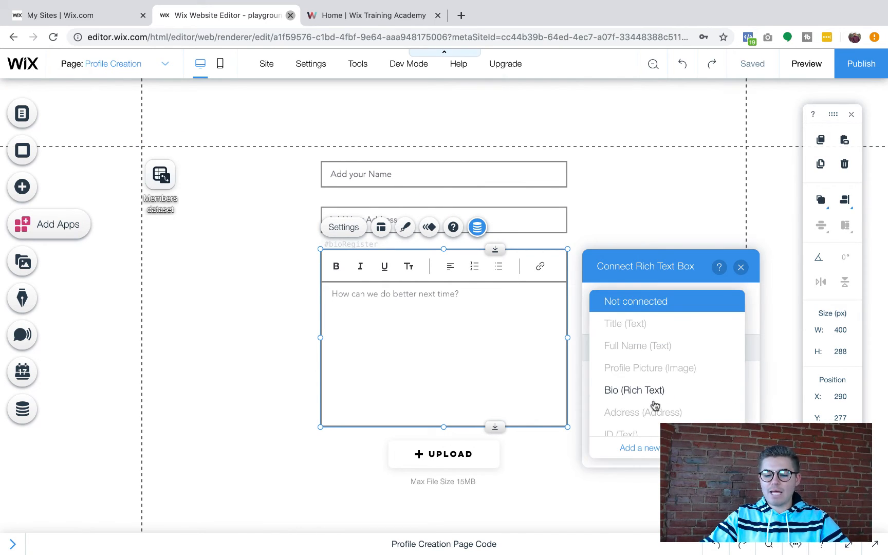
click(656, 392)
click(736, 267)
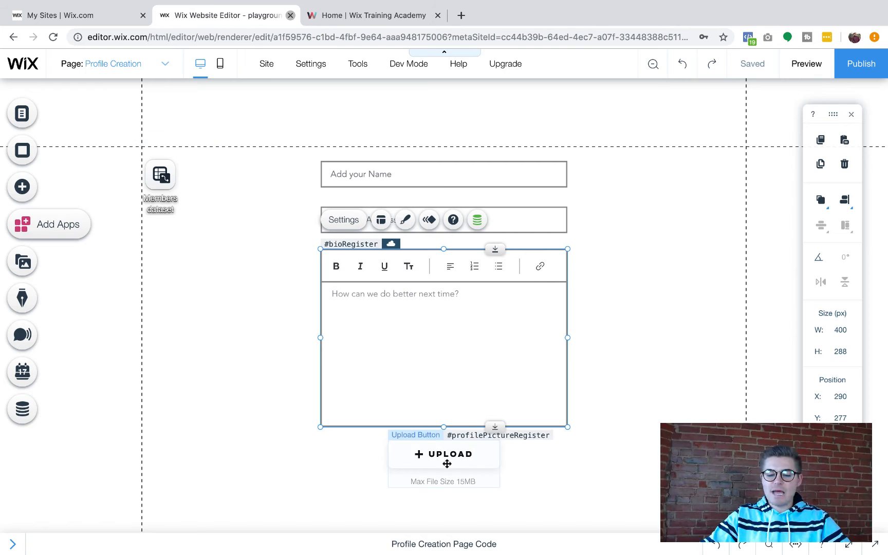
Connect the upload button so uploaded files save to the Profile Picture field
click(464, 453)
click(569, 419)
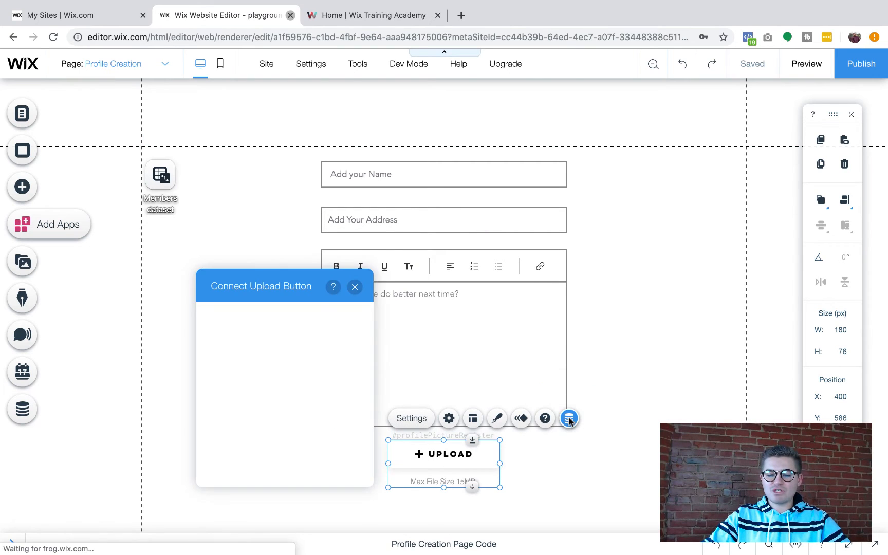
click(273, 411)
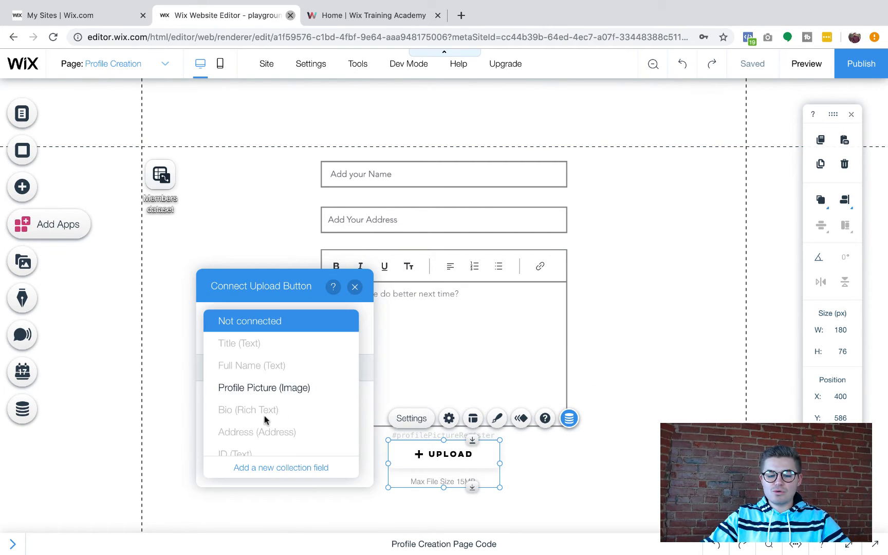
click(275, 387)
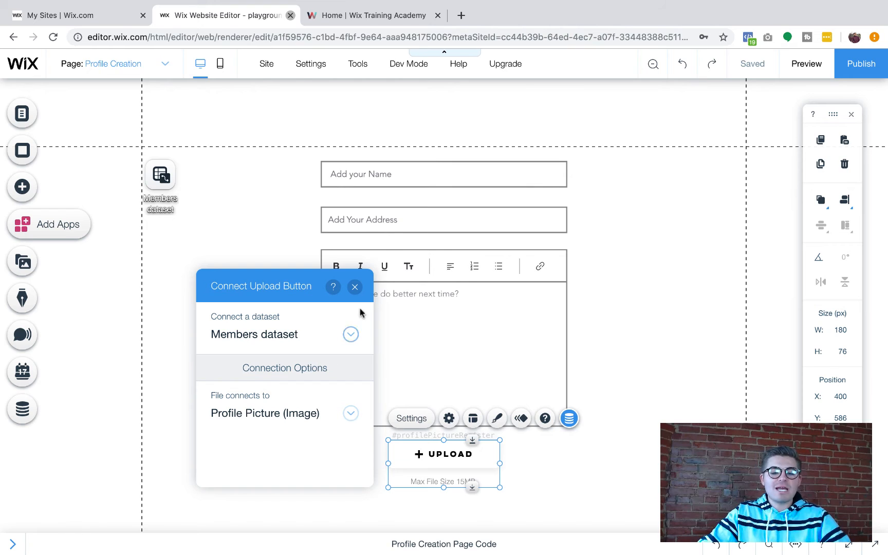
click(355, 286)
scroll(682, 378, down, 2)
scroll(681, 375, down, 1)
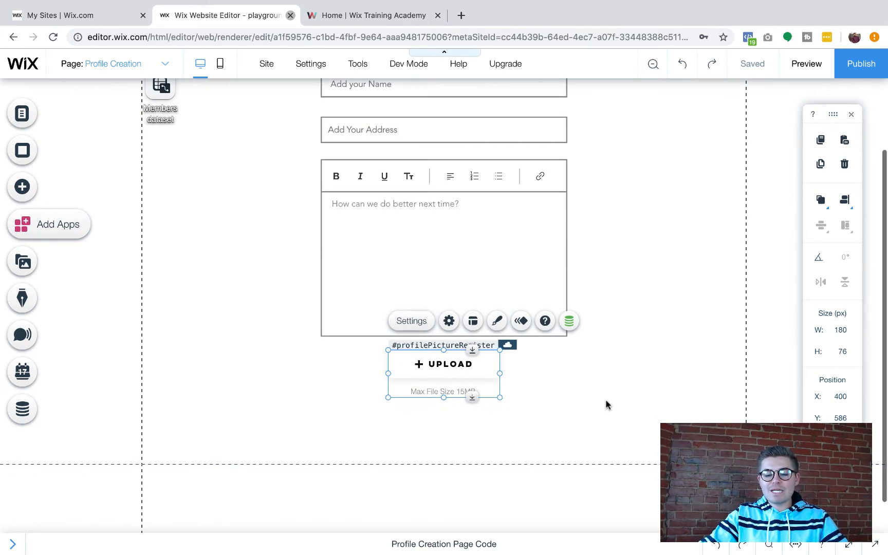
Add a button below the upload button and label it 'Create Profile'
click(666, 393)
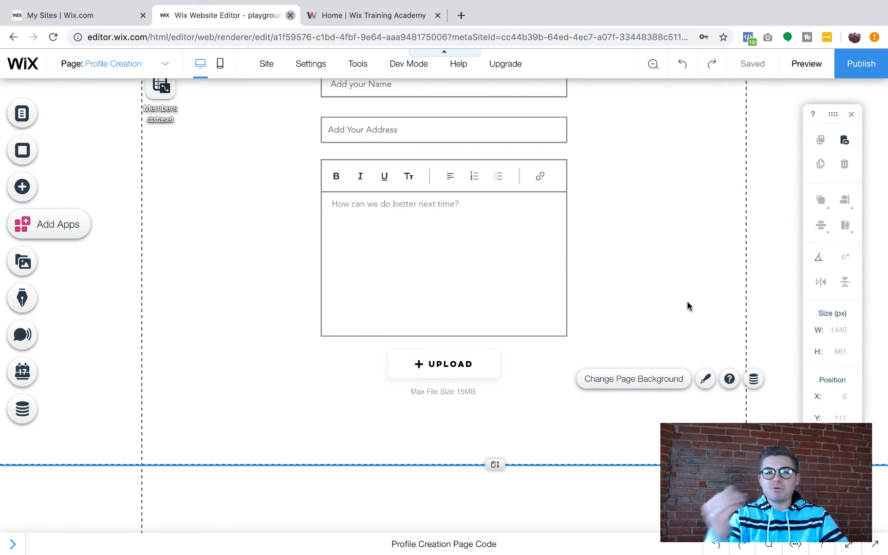
click(20, 187)
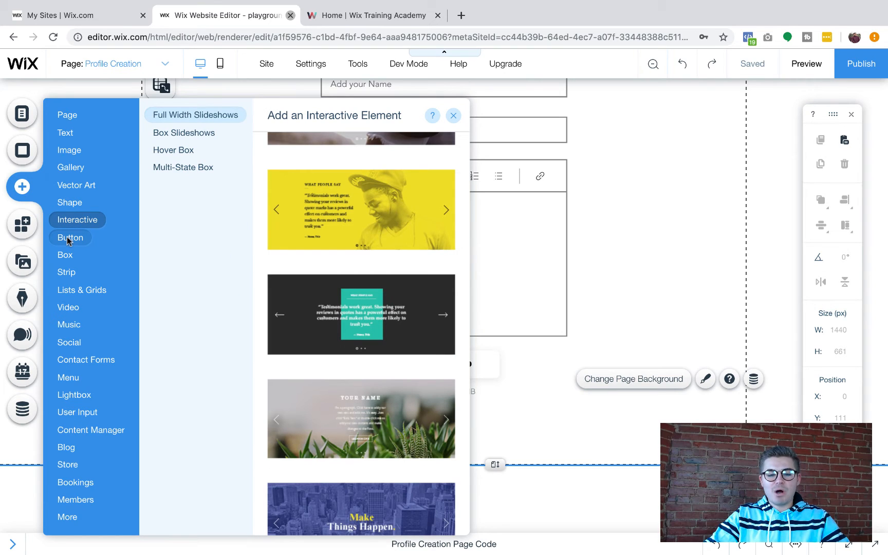
mouse_move(68, 241)
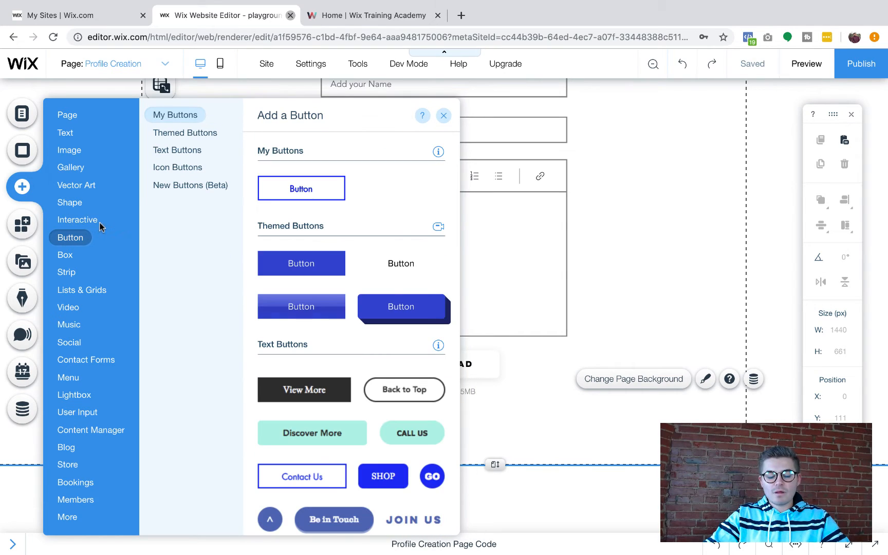
click(302, 188)
drag(453, 304, 451, 425)
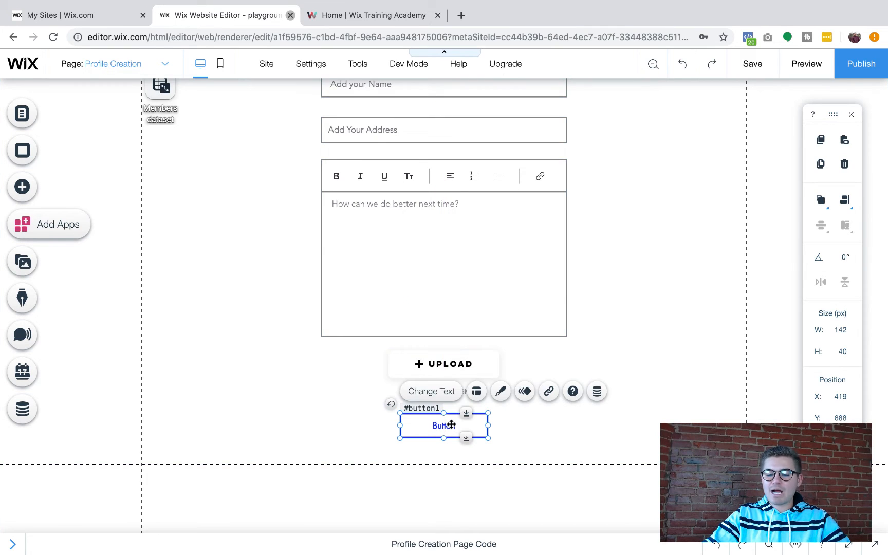
double_click(451, 424)
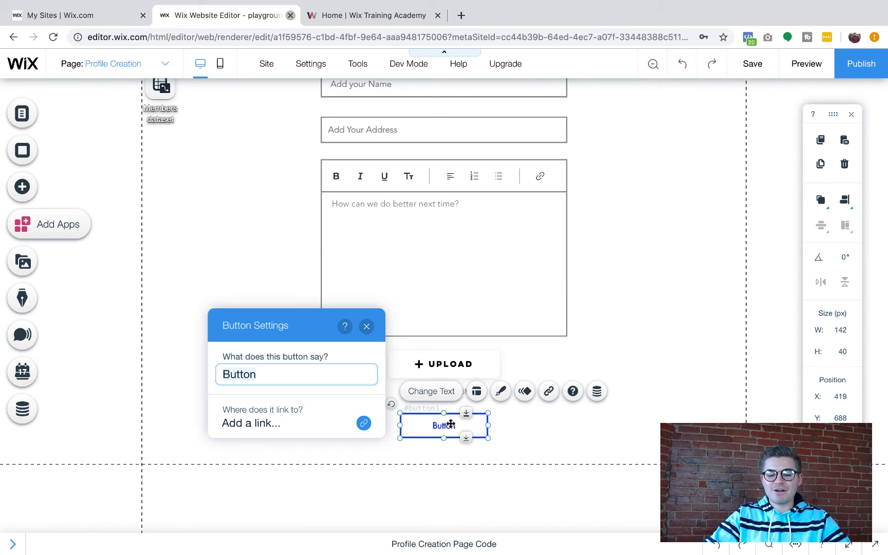
text(Create Profile)
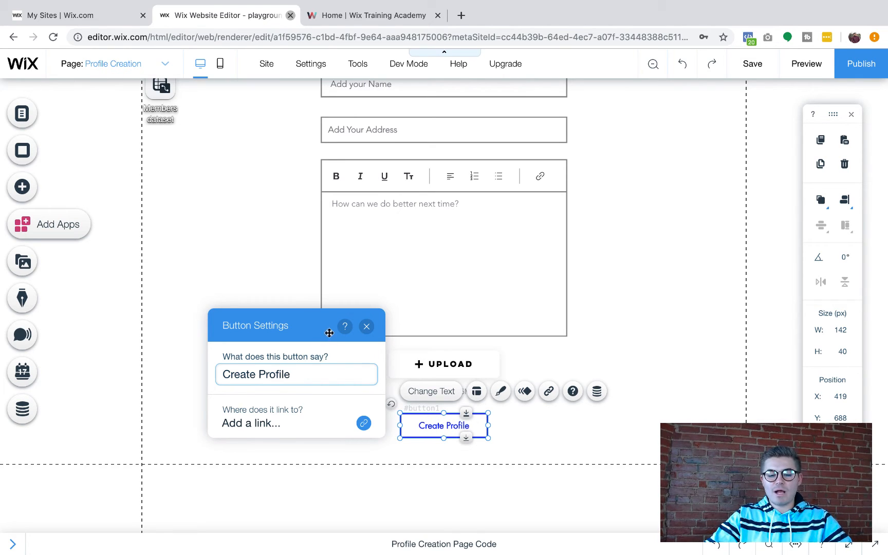
click(367, 326)
Connect the Create Profile button to the Members dataset with Submit as its click action
click(671, 396)
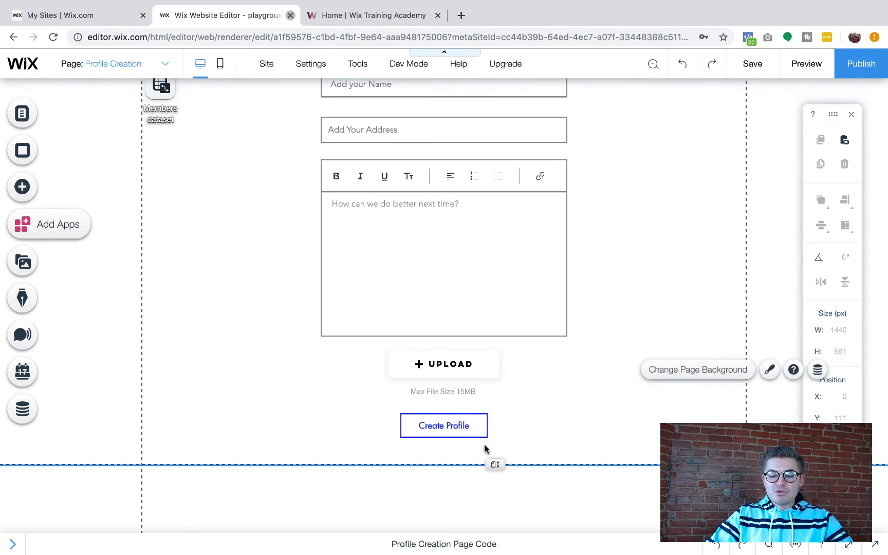
click(444, 429)
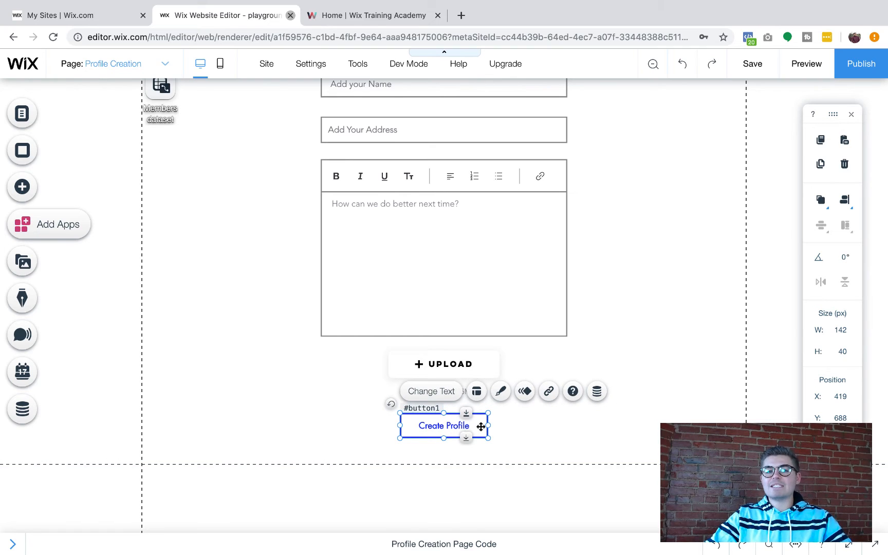
click(597, 392)
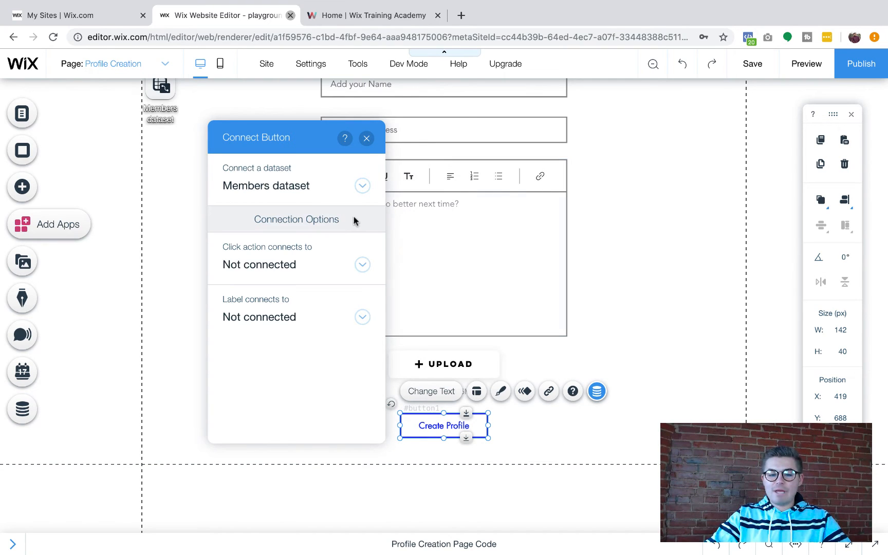
click(308, 264)
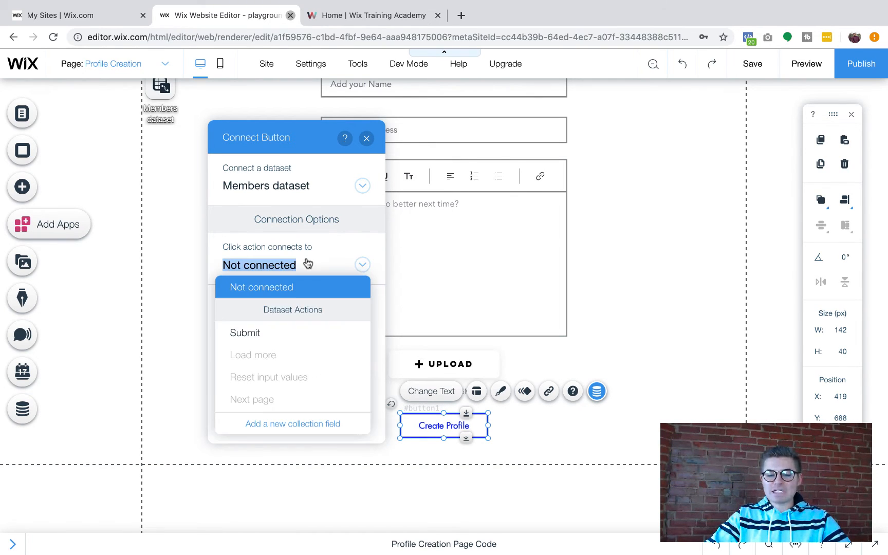
click(268, 334)
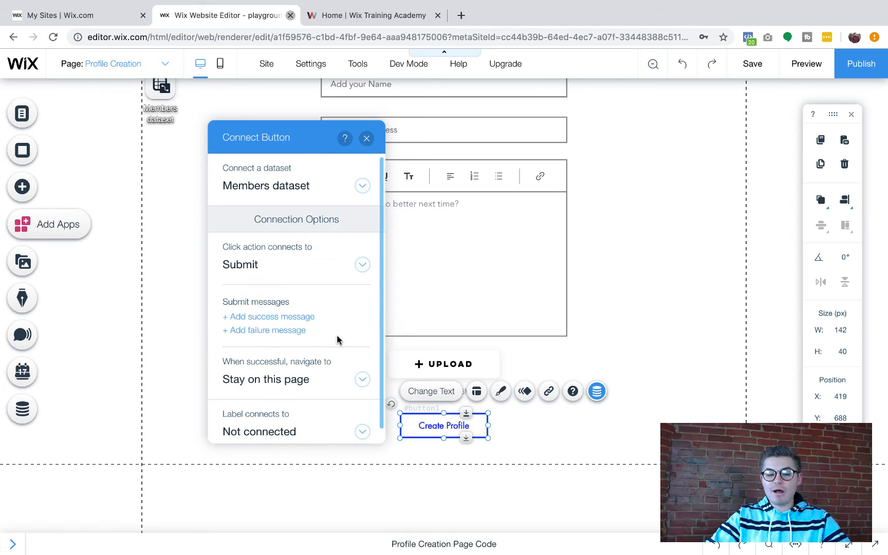
scroll(337, 340, down, 1)
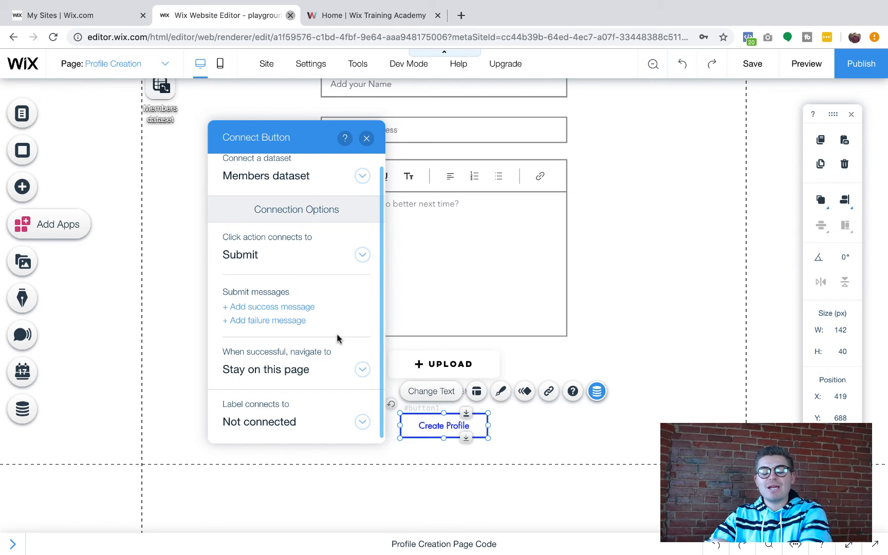
click(366, 138)
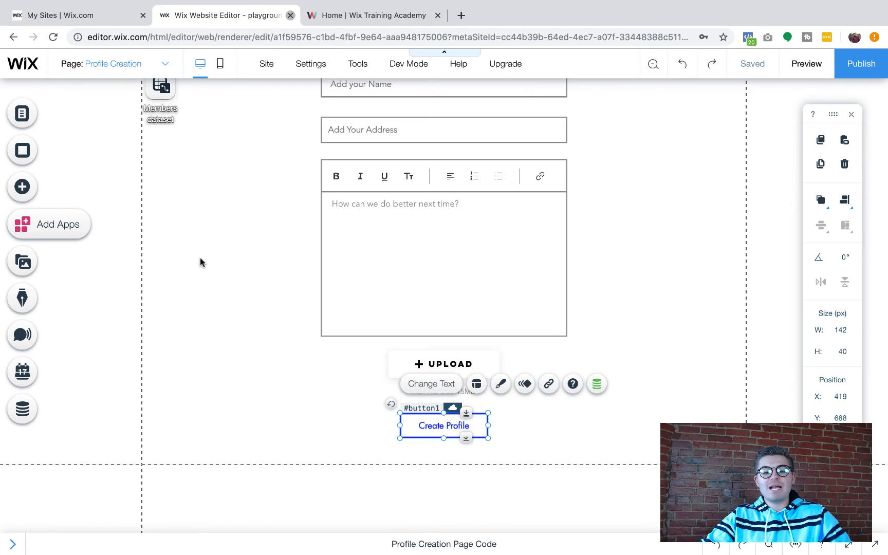
Start adding a single-item dynamic page for the Members collection
click(23, 411)
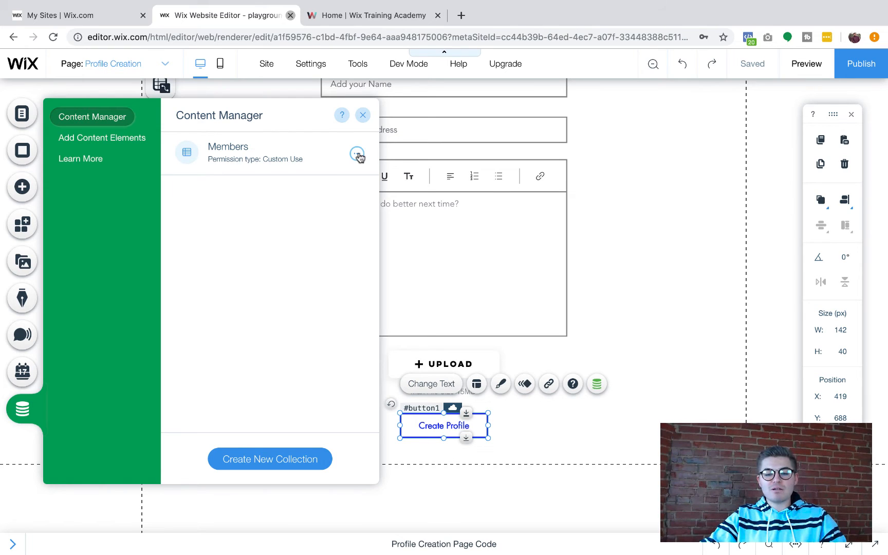
click(356, 154)
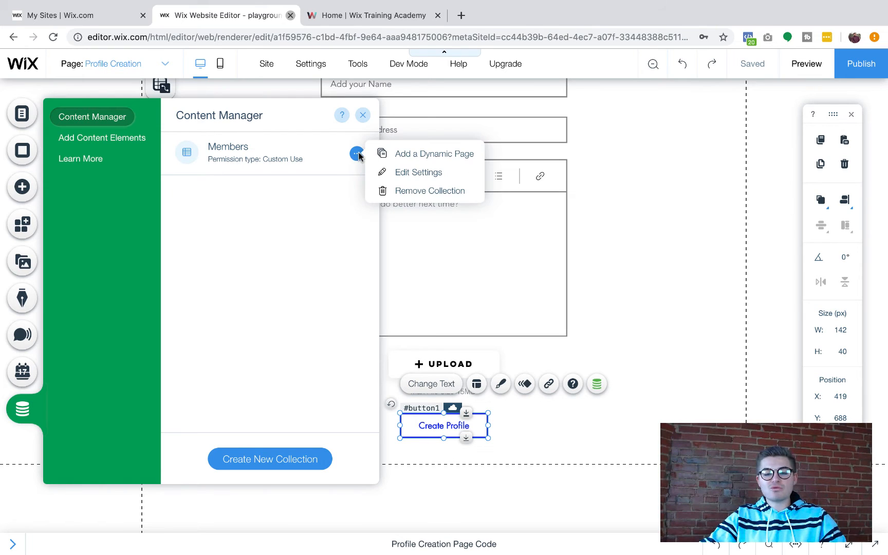
click(411, 155)
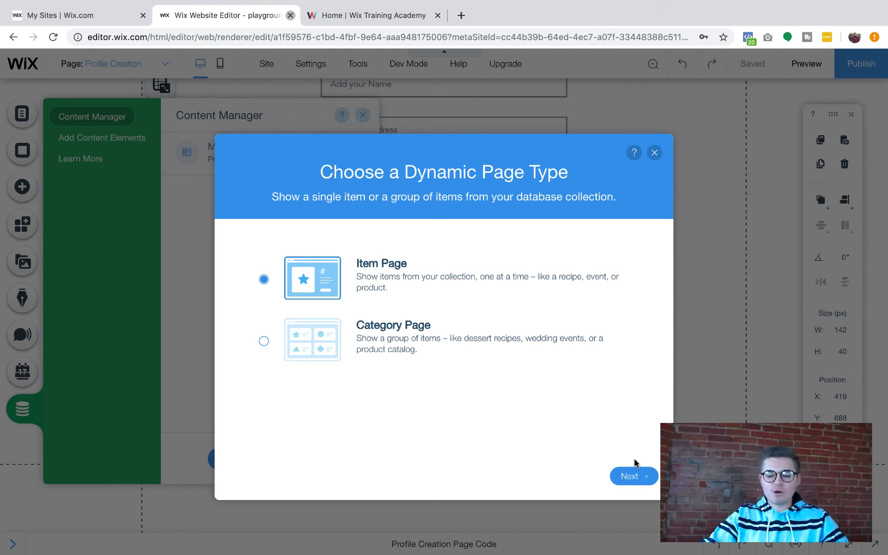
click(640, 479)
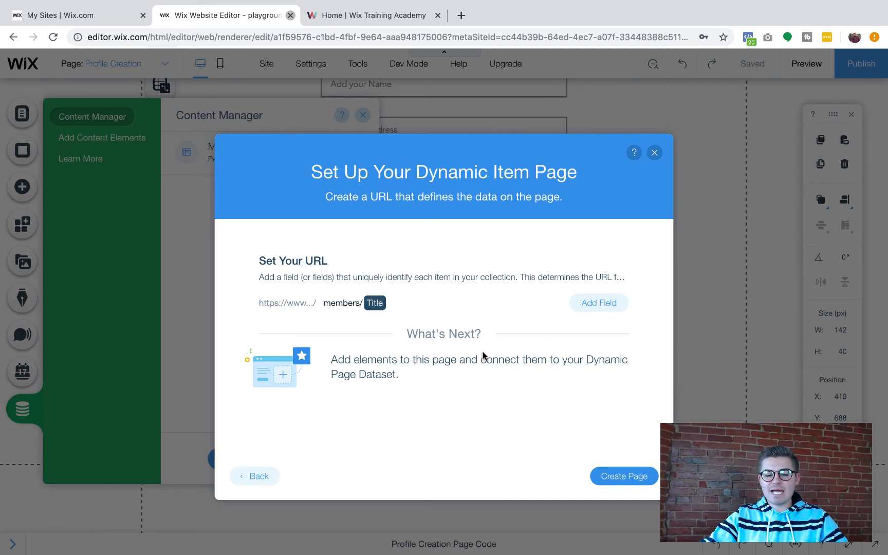
Change the page URL from members/{Title} to members/{Full Name} and create the page
click(378, 305)
click(390, 305)
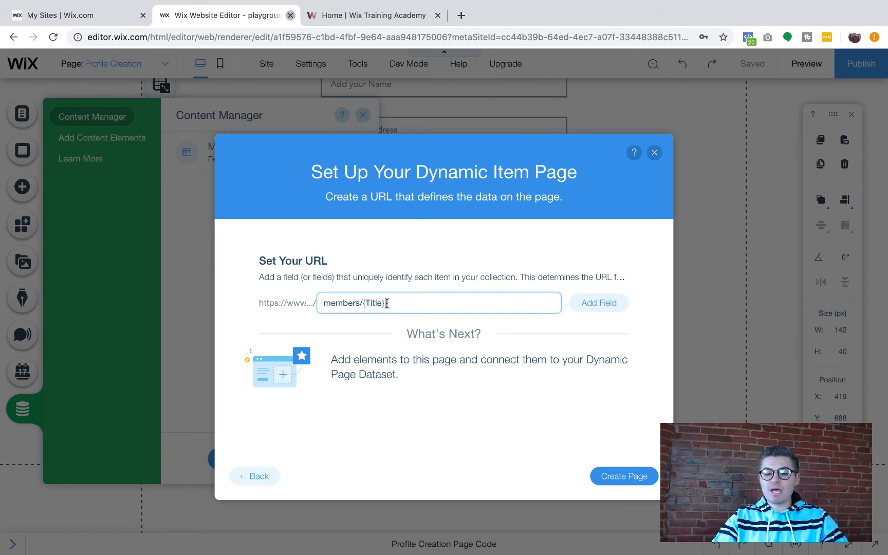
key(BackSpace)
key(BackSpace)
key(BackSpace)
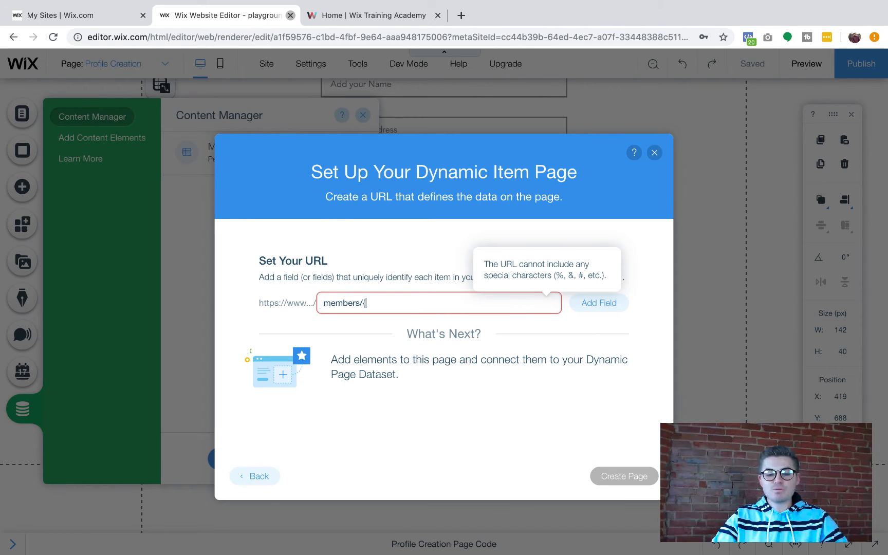
key(BackSpace)
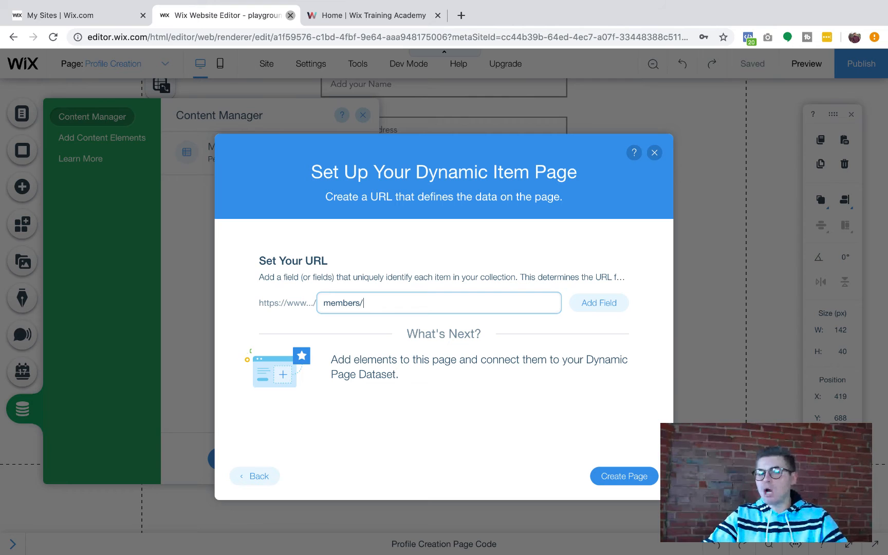
click(597, 303)
click(546, 348)
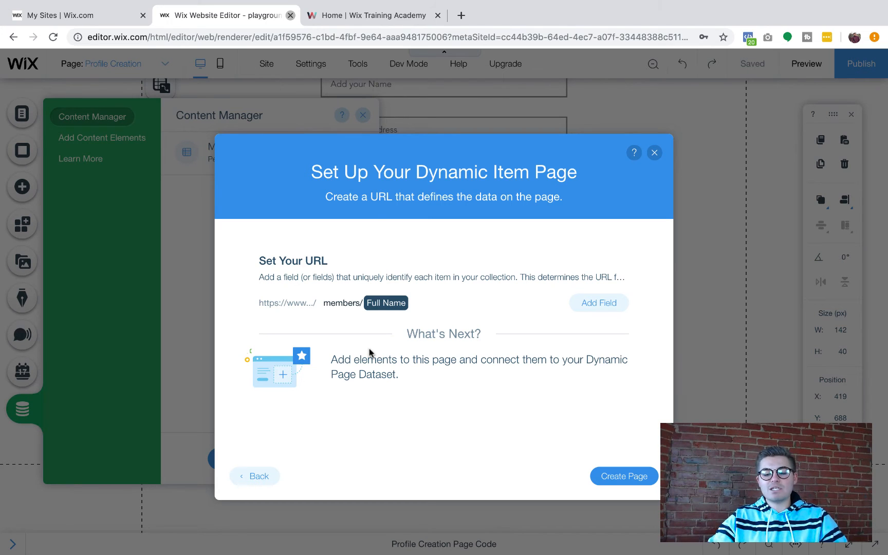
click(623, 470)
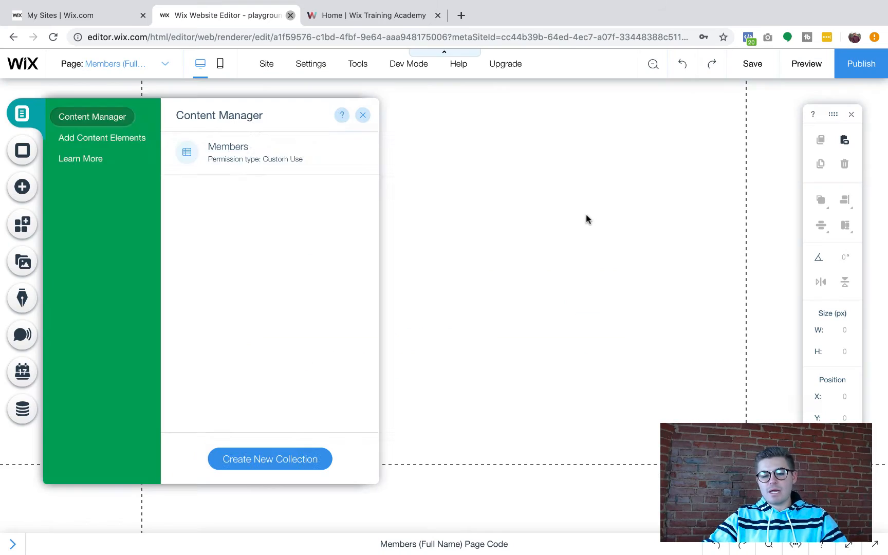
Close the Content Manager and move the Members Item dataset to the page's left edge
click(346, 116)
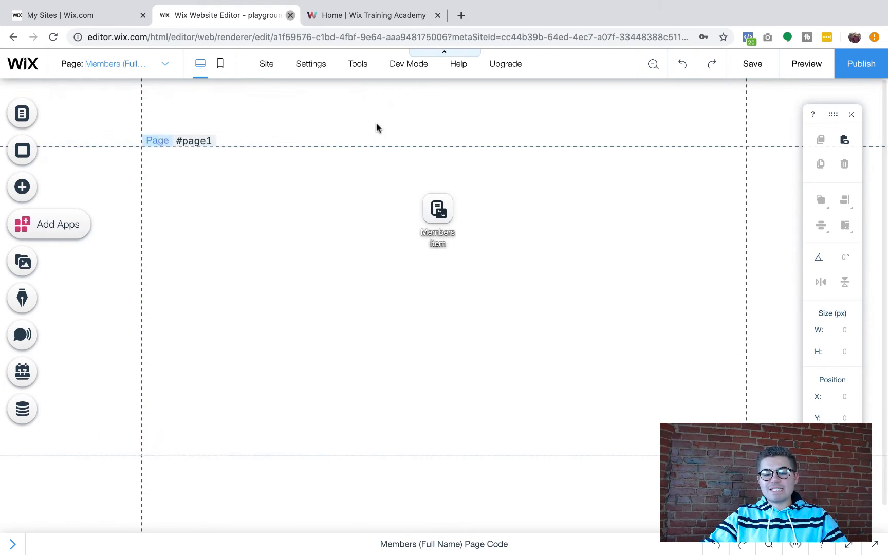
click(438, 213)
drag(439, 214, 92, 170)
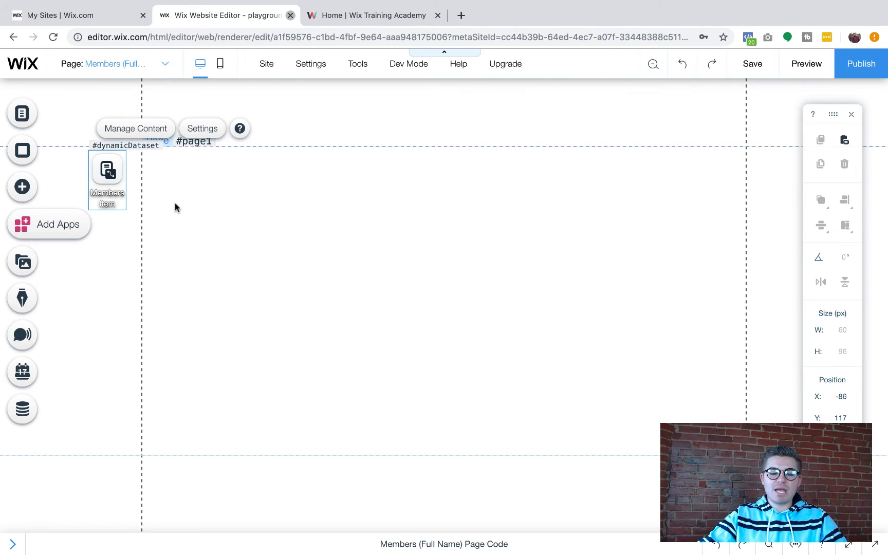
Add an image from My Image Uploads, choosing the portrait in Site Files
click(22, 191)
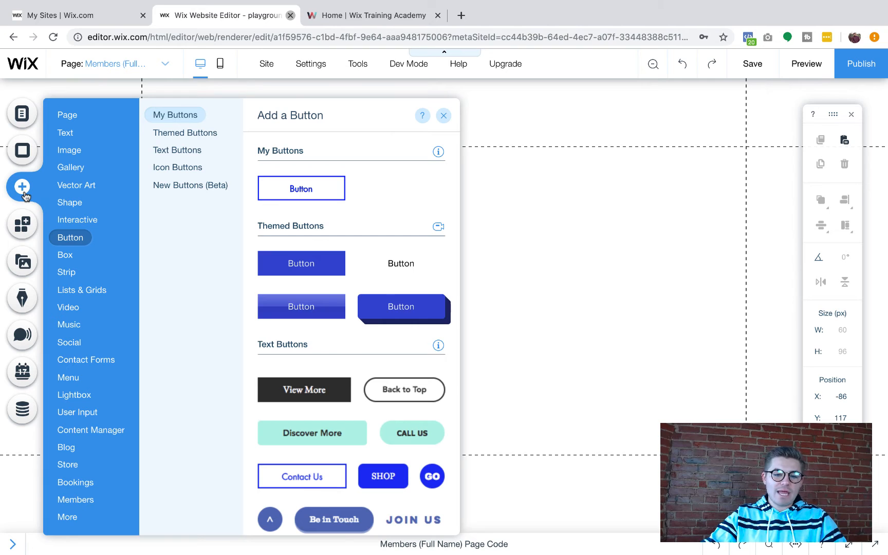
click(70, 151)
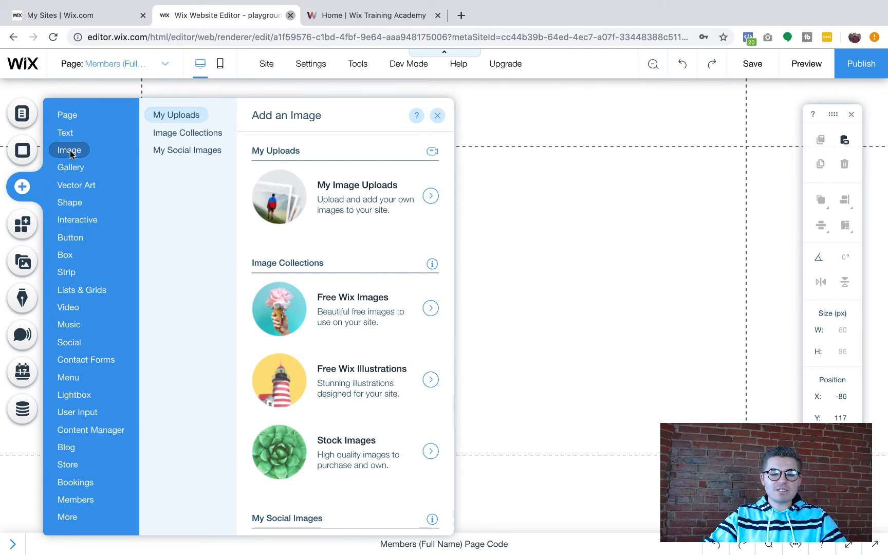
click(352, 186)
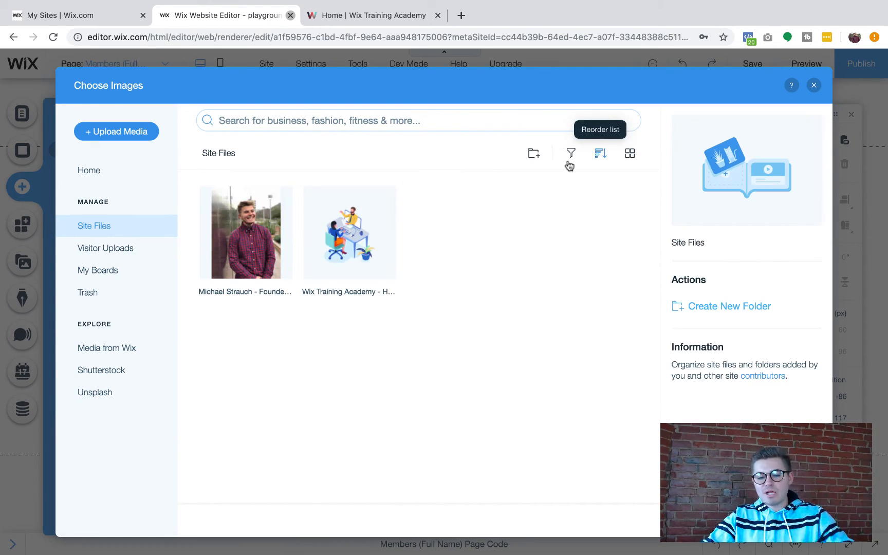
click(231, 249)
Place the portrait on the page, crop it to a circle and give it a round frame
double_click(231, 250)
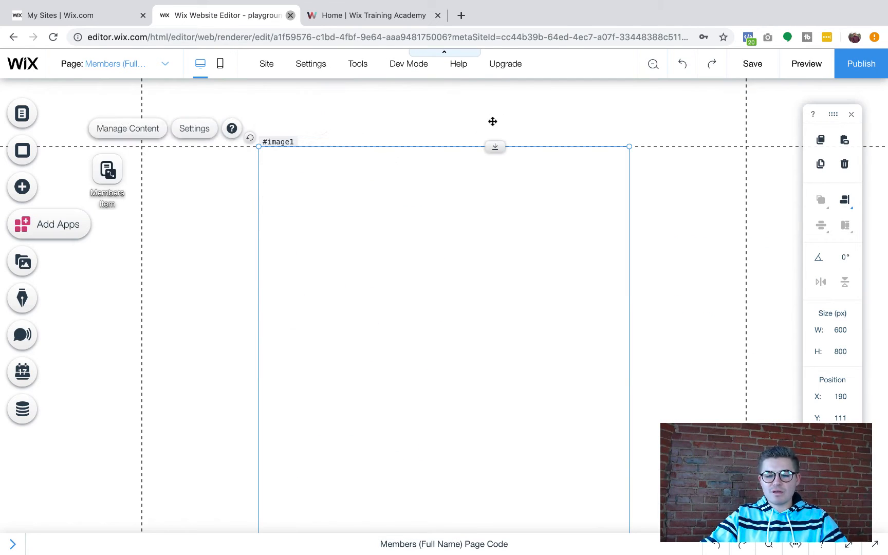
double_click(412, 209)
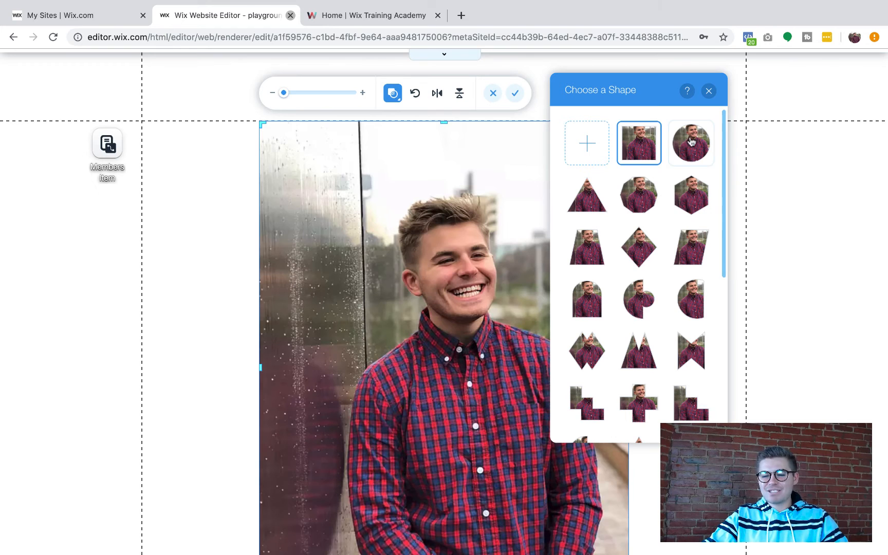
click(690, 143)
click(709, 93)
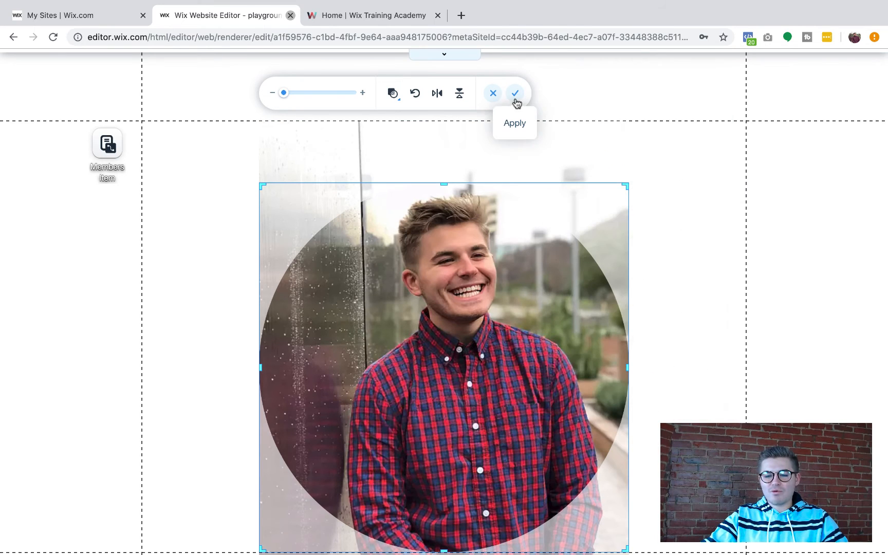
click(515, 93)
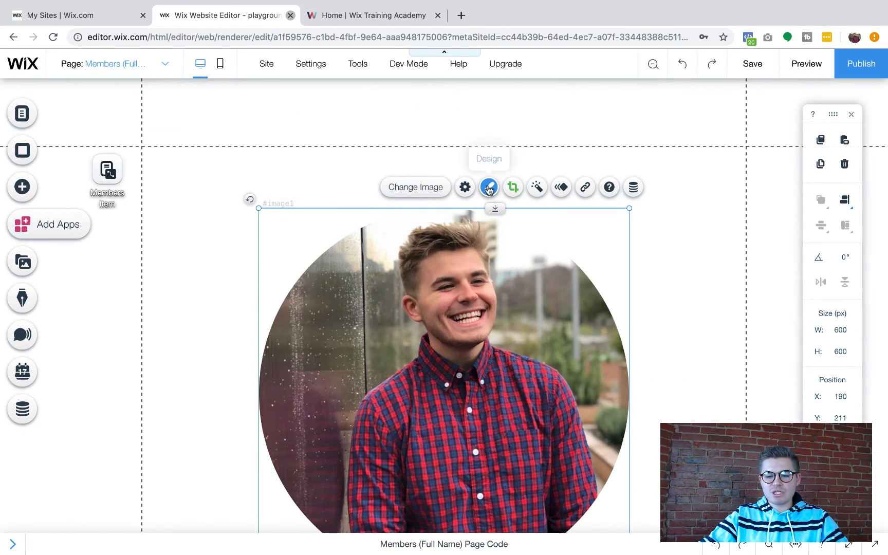
click(489, 187)
scroll(684, 399, down, 3)
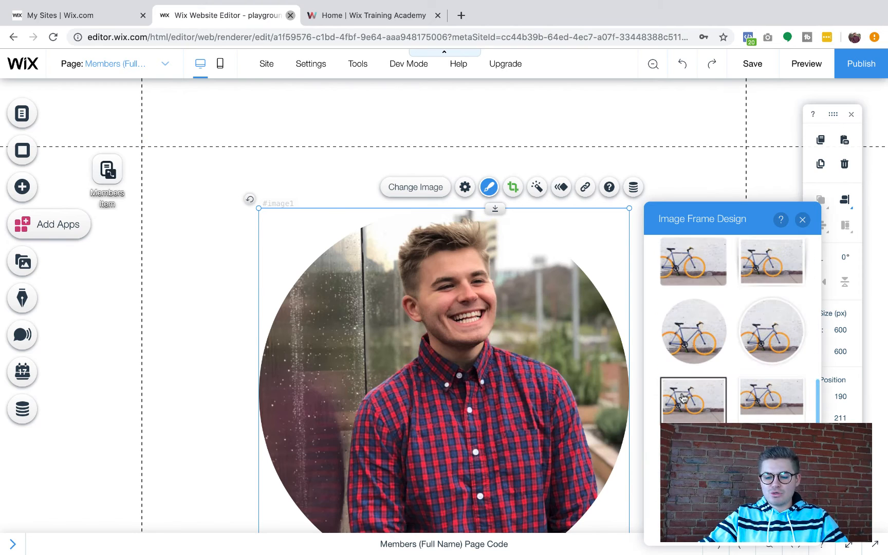
click(694, 347)
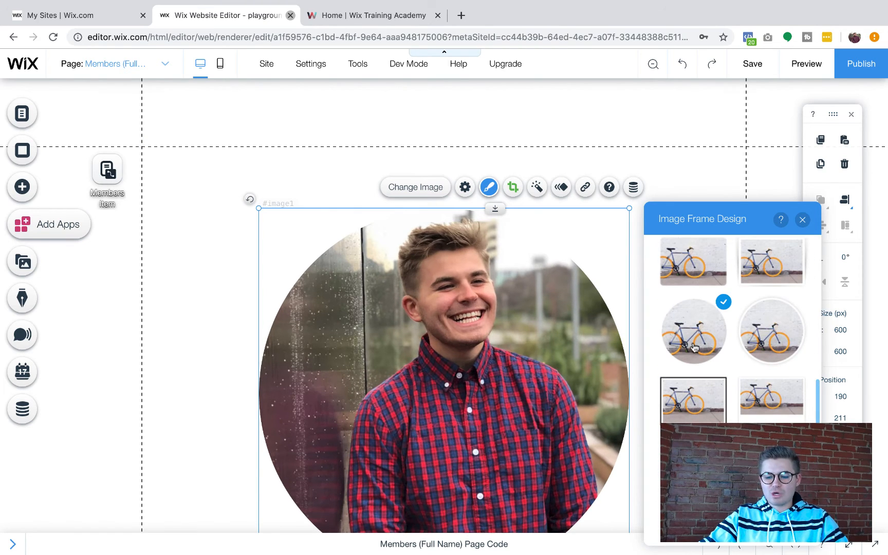
click(802, 220)
Shrink the circular photo to 156 × 156 px and position it top-left at x 52, y 144
scroll(516, 313, down, 1)
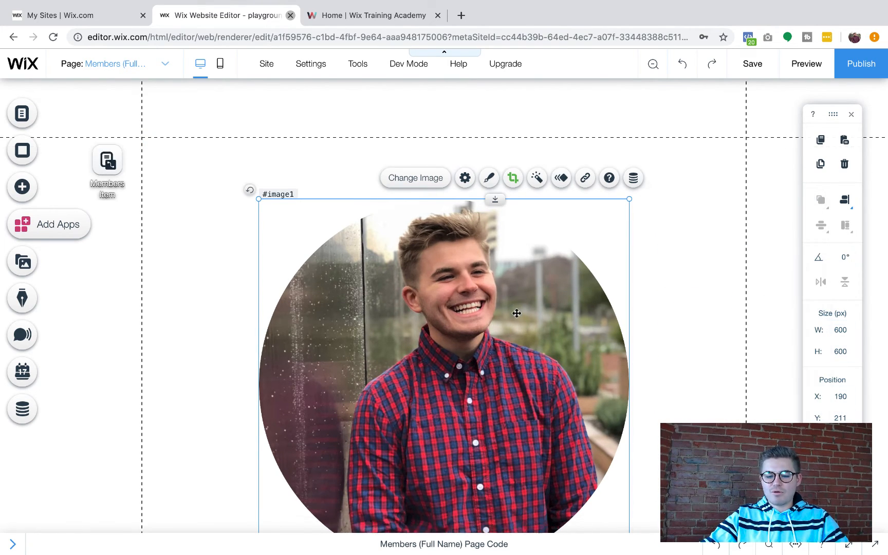
scroll(605, 480, down, 3)
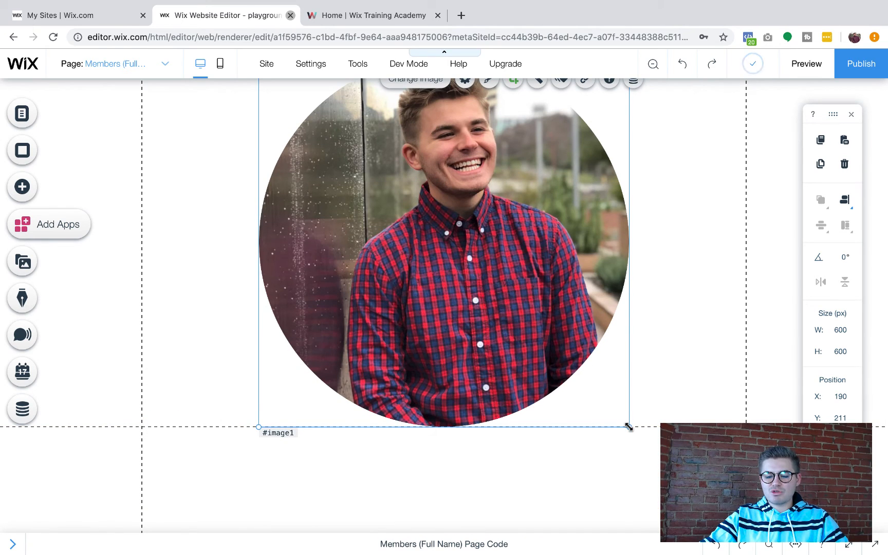
drag(629, 427, 355, 276)
drag(301, 234, 216, 192)
click(250, 272)
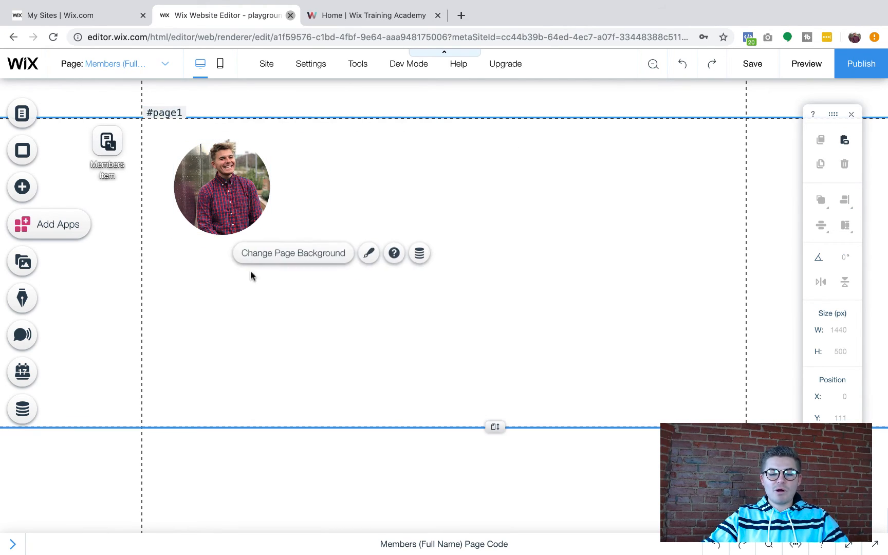
Add a Heading 6 text box beside the photo and set its font to Lato Black
click(20, 189)
click(71, 134)
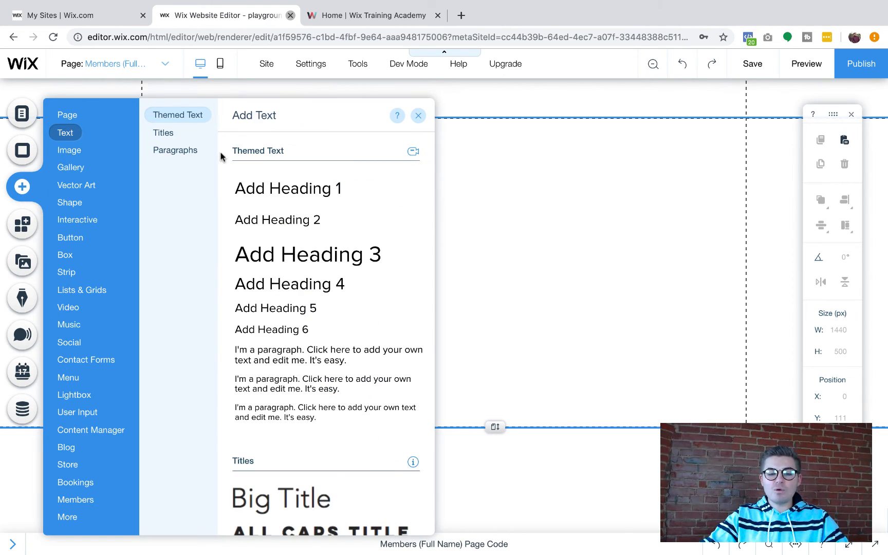
click(297, 329)
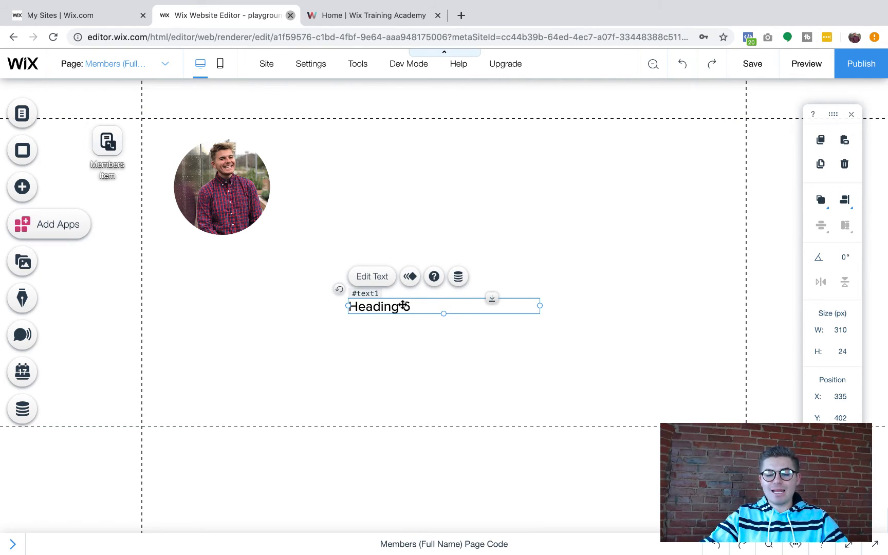
drag(404, 306, 366, 152)
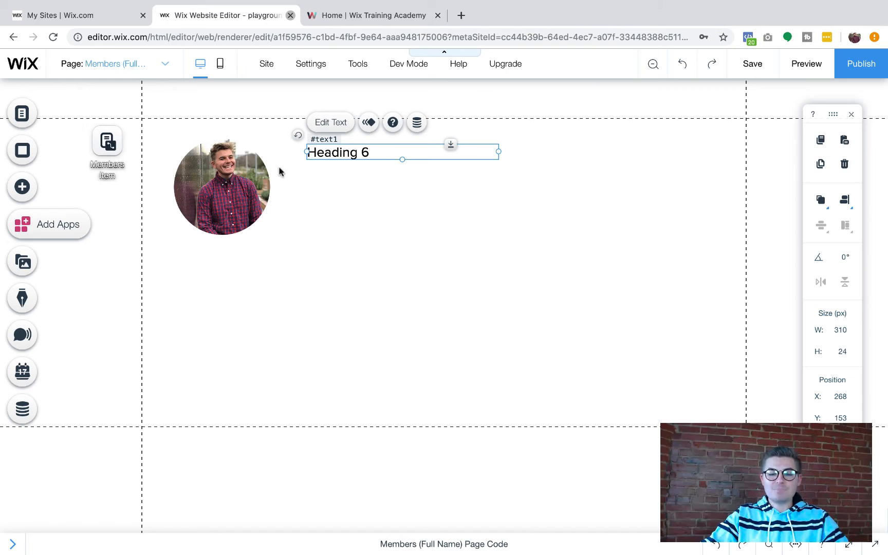
double_click(373, 153)
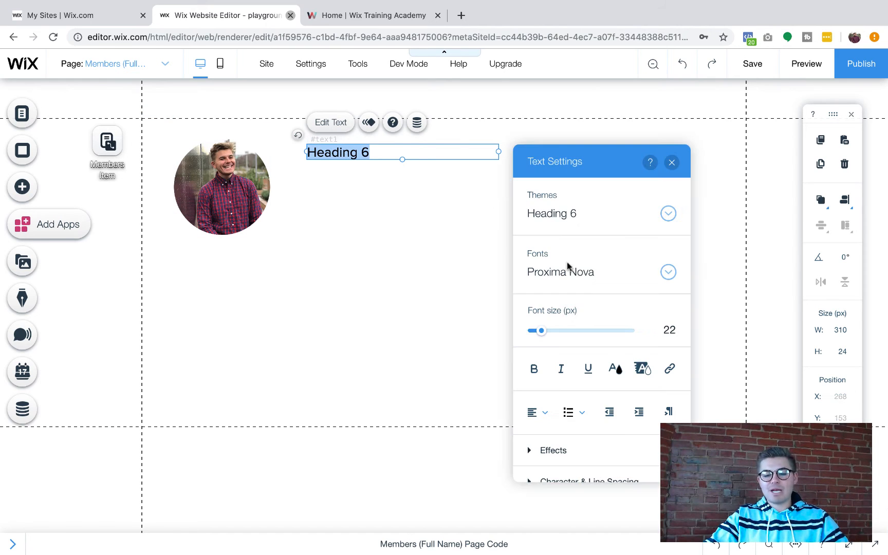
click(575, 272)
scroll(595, 401, up, 5)
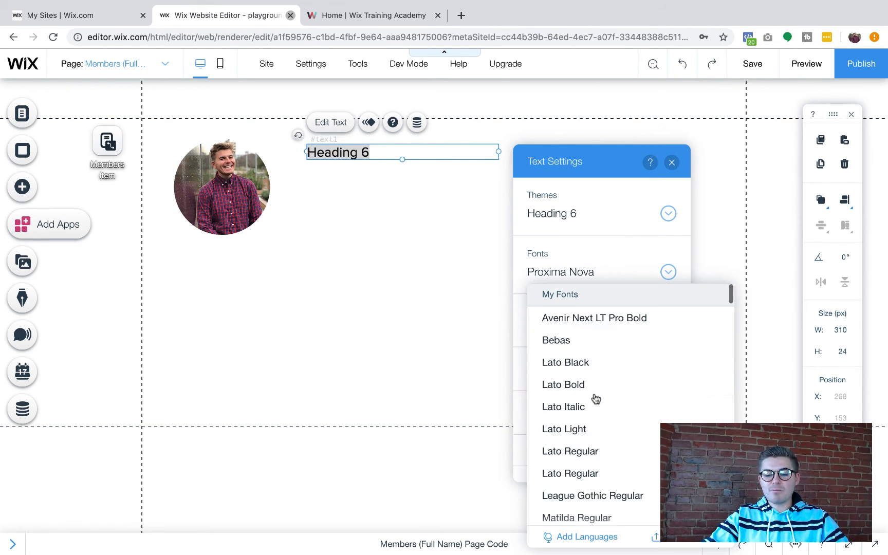
click(606, 367)
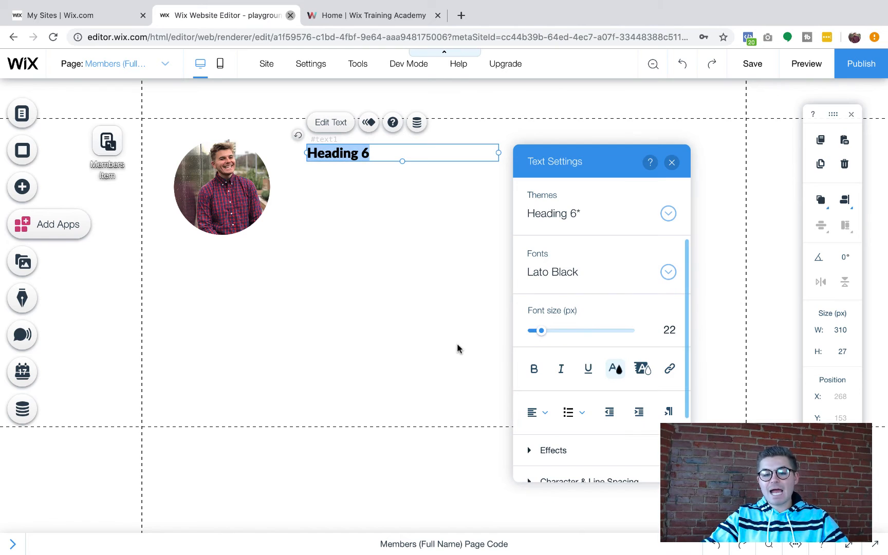
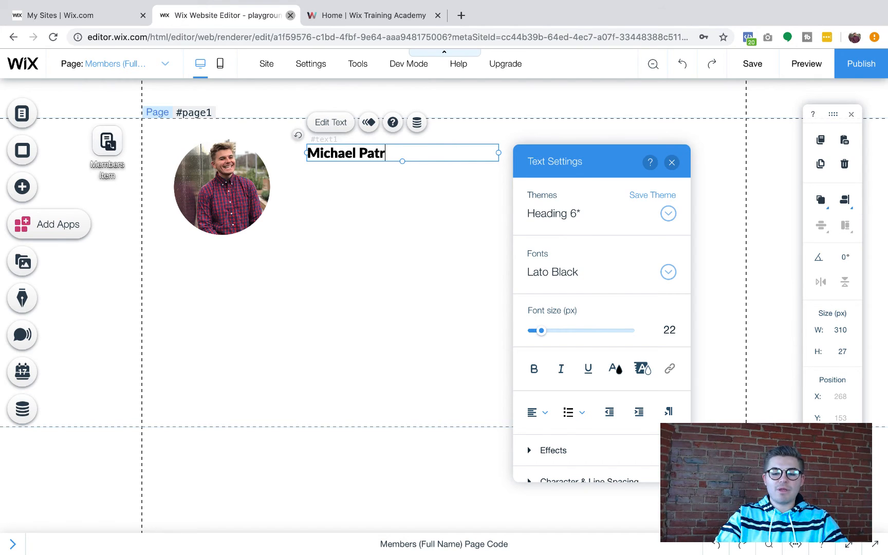
Type a sample member's name into the heading, then duplicate it
text(auch)
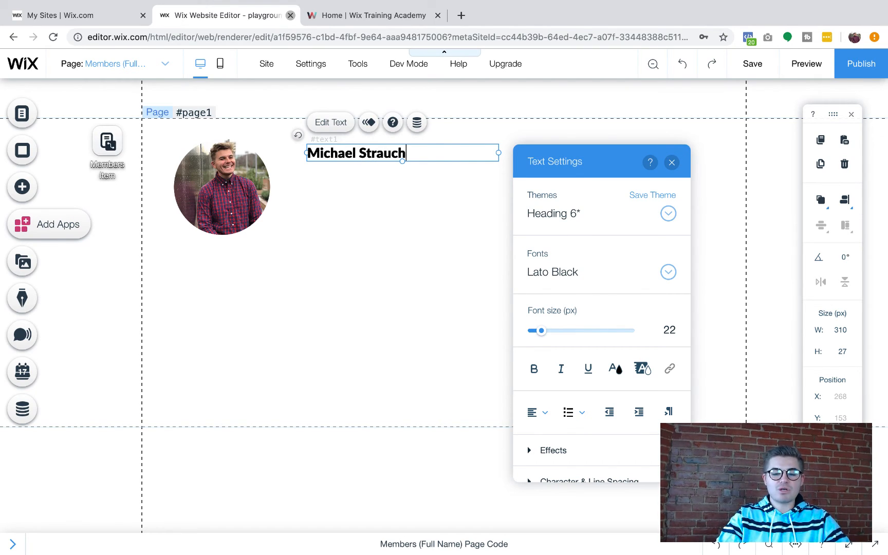
click(368, 356)
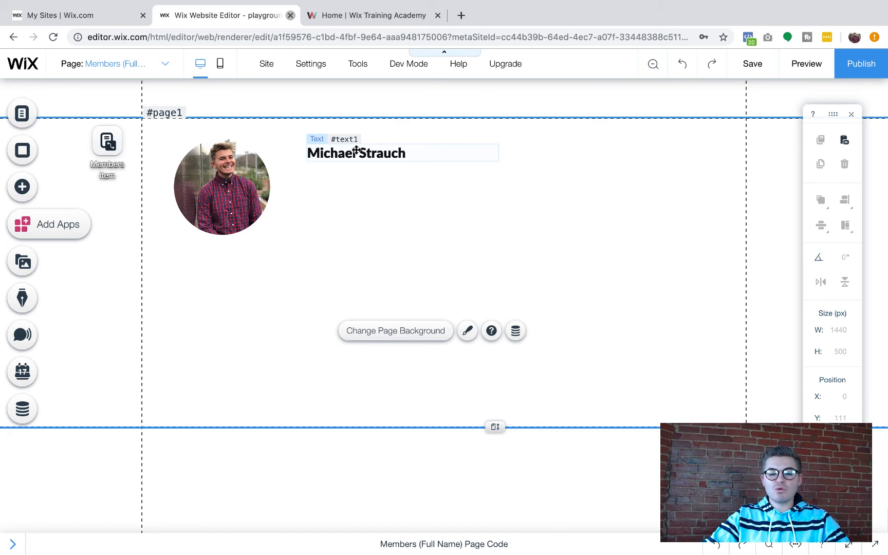
click(356, 150)
key(ctrl+d)
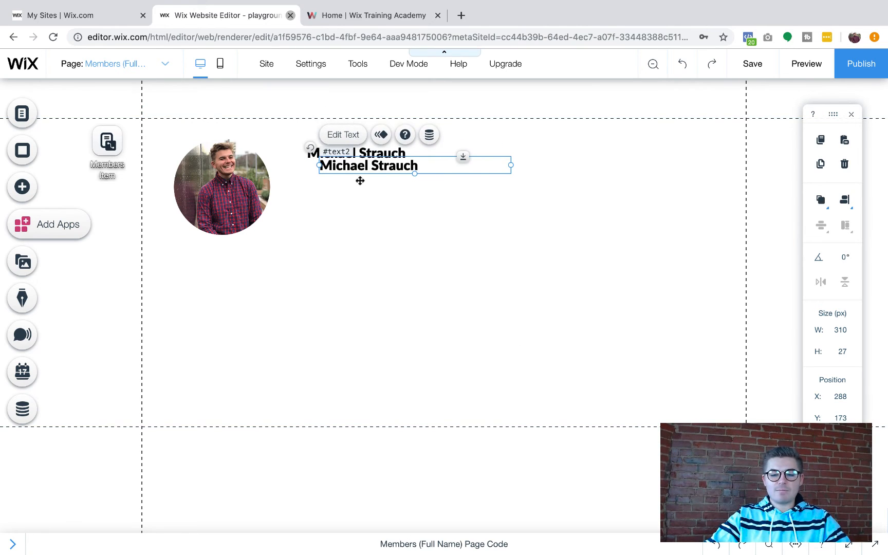
Move the copy under the name, set it to Lato Light 15 px, and make it read 'address'
drag(360, 181, 356, 183)
double_click(356, 183)
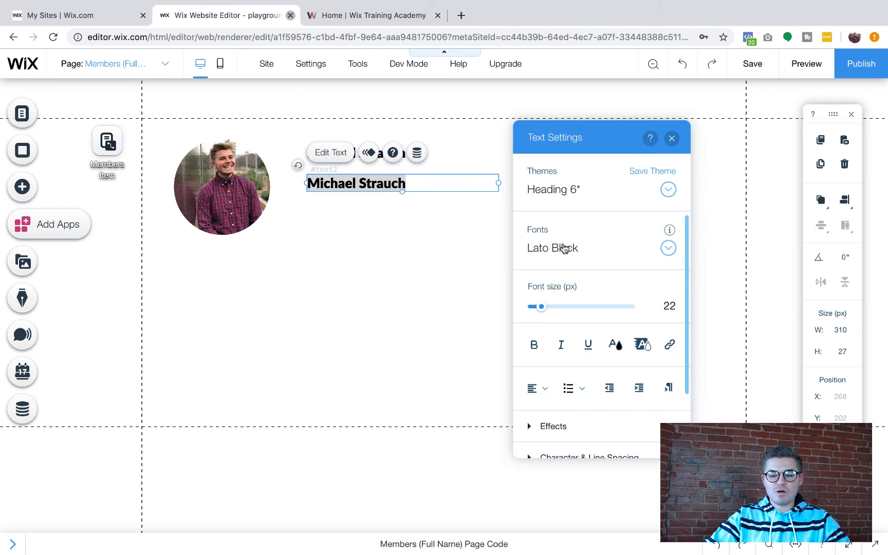
click(564, 249)
click(578, 392)
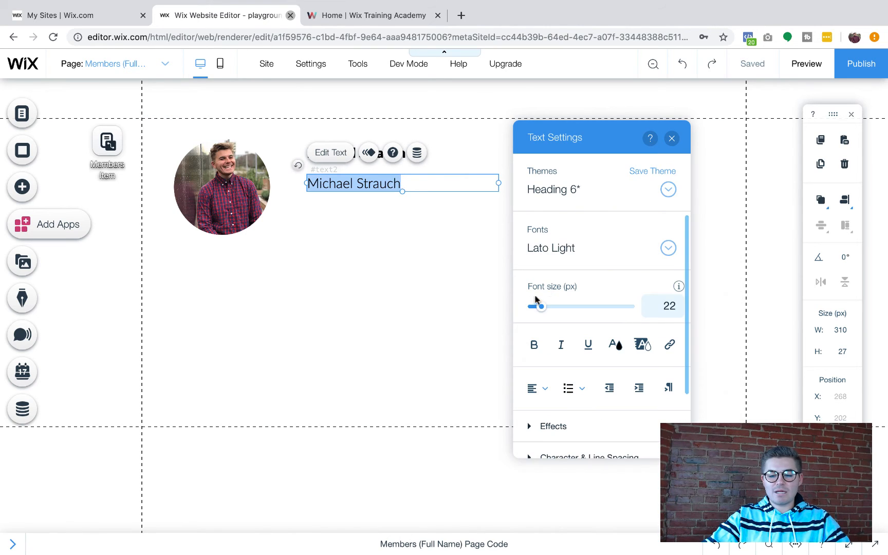
drag(542, 308, 538, 312)
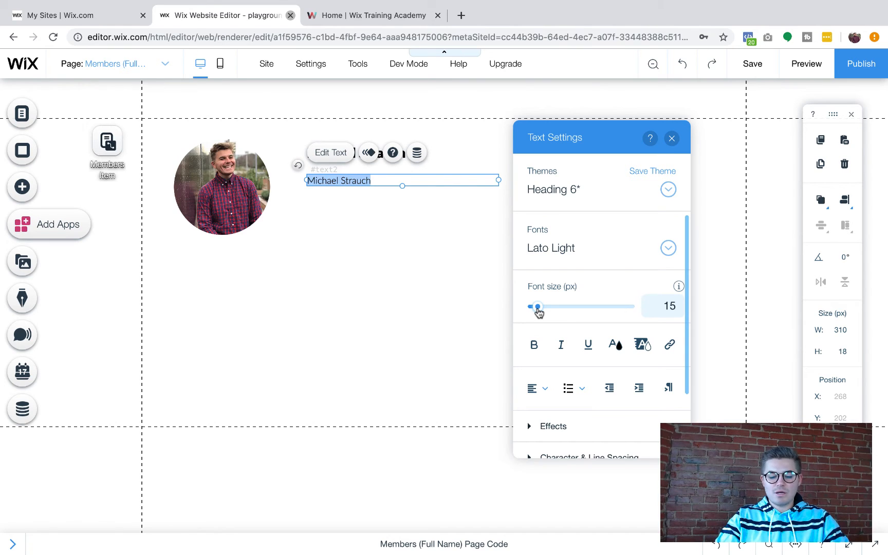
text(address)
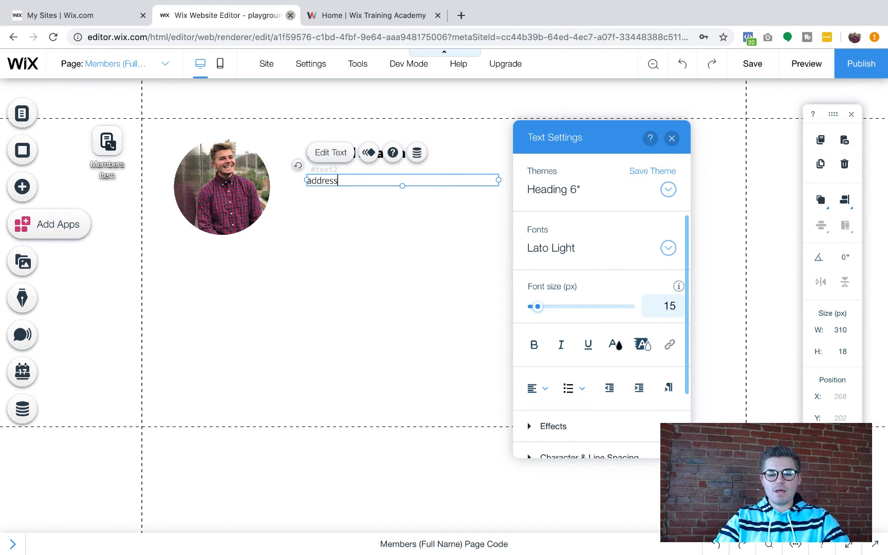
click(481, 301)
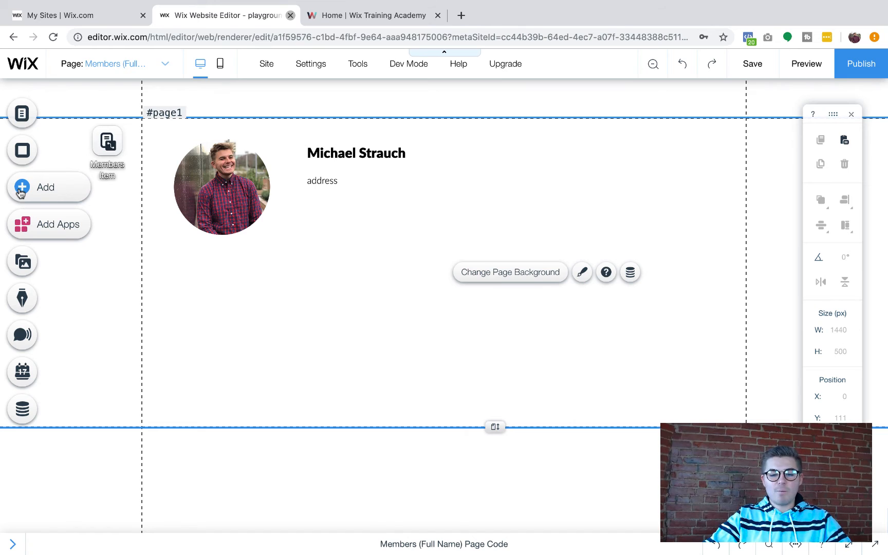
Add a paragraph text block under the address line and make its box taller
click(20, 193)
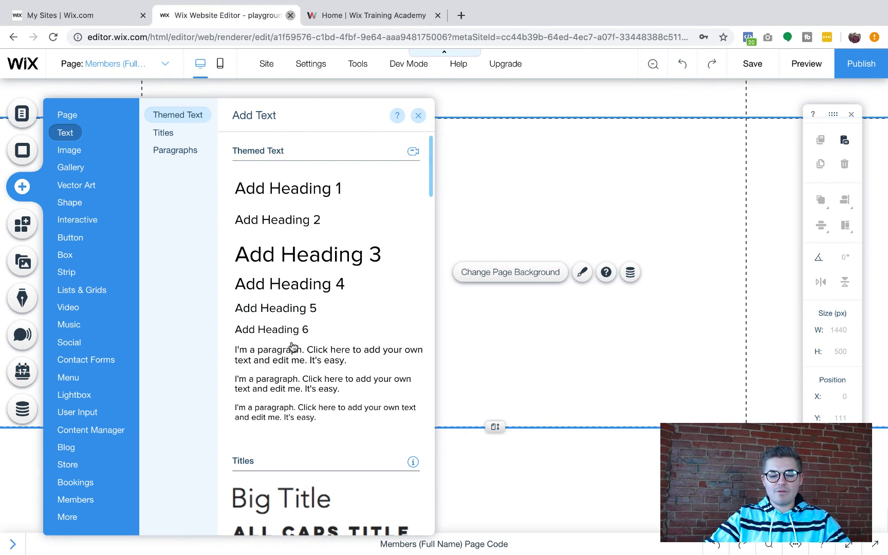
drag(291, 412, 401, 229)
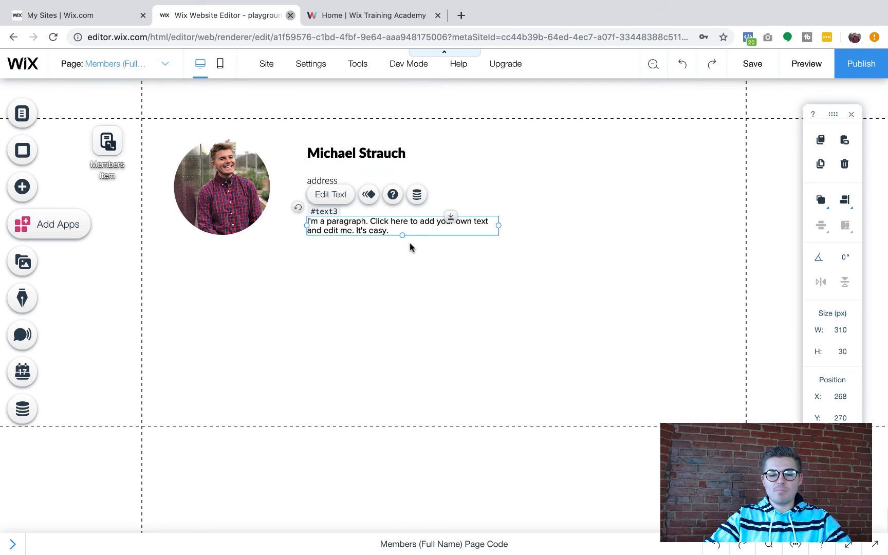
click(398, 236)
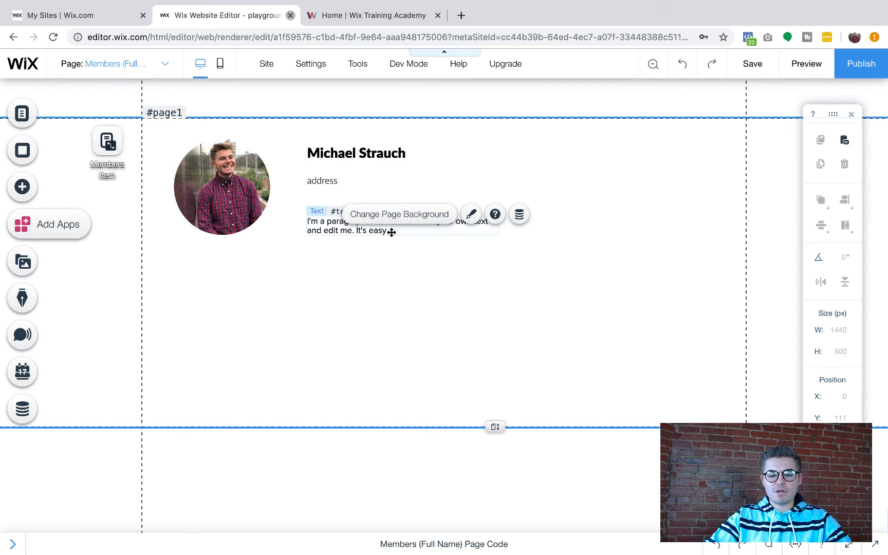
click(392, 232)
drag(409, 319, 408, 317)
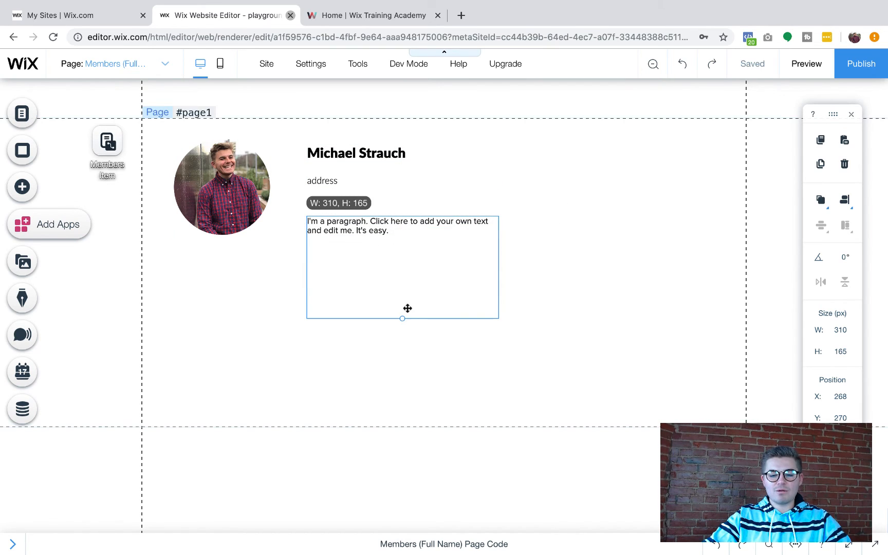
Set the paragraph font to Lato Light with custom 1.5 line spacing
double_click(403, 232)
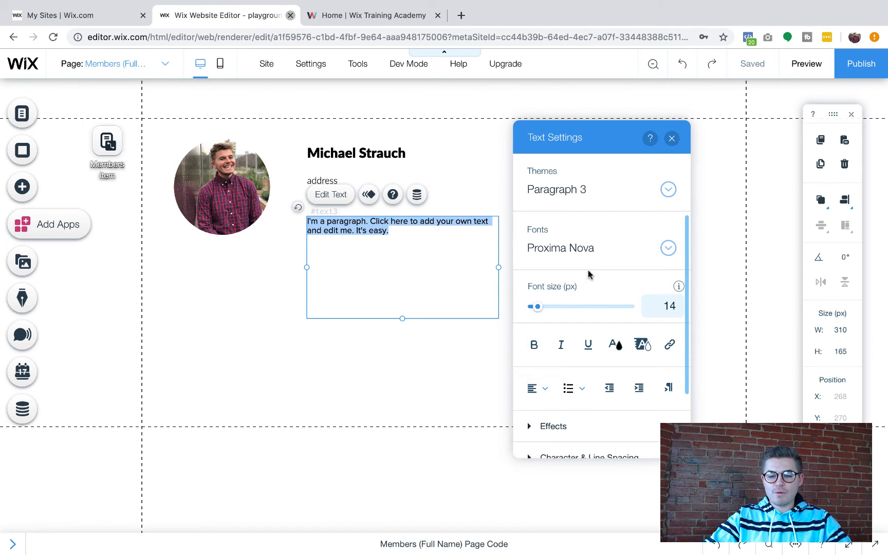
click(589, 253)
scroll(592, 337, up, 5)
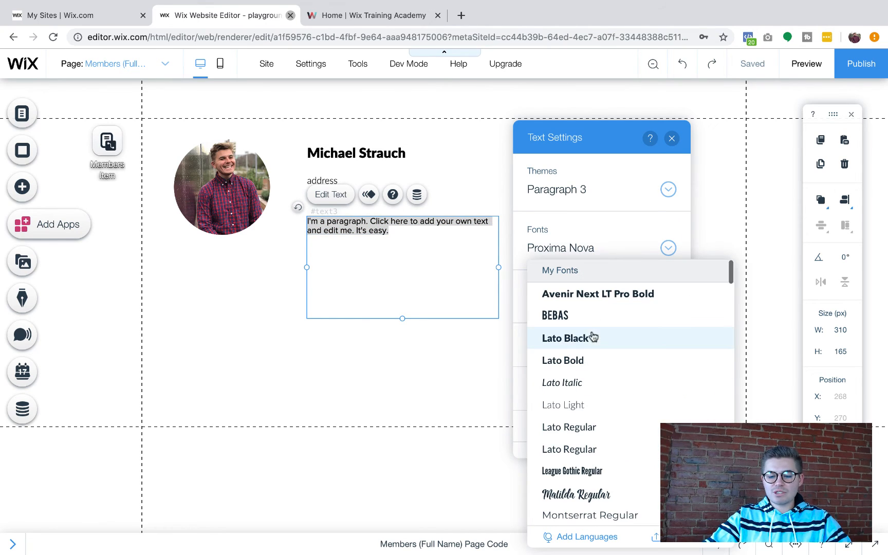
click(585, 408)
click(538, 394)
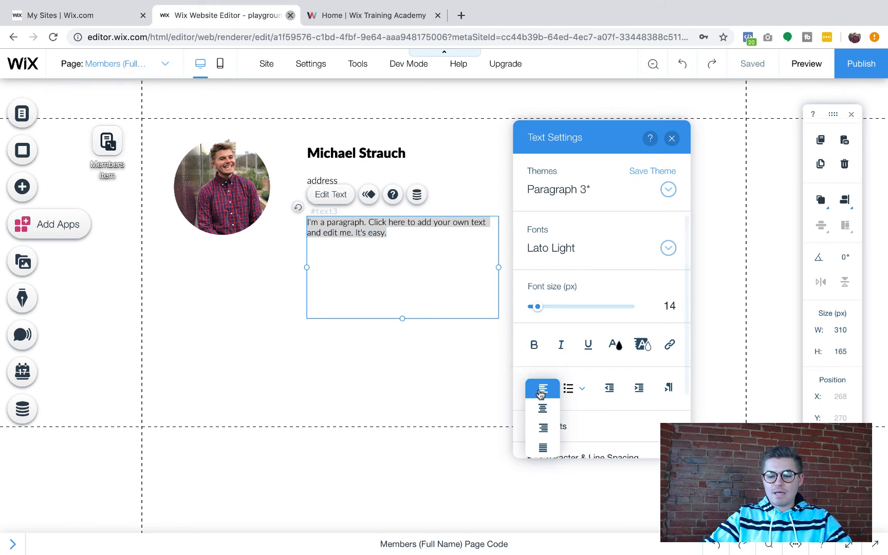
scroll(594, 400, down, 3)
click(590, 380)
scroll(589, 383, down, 2)
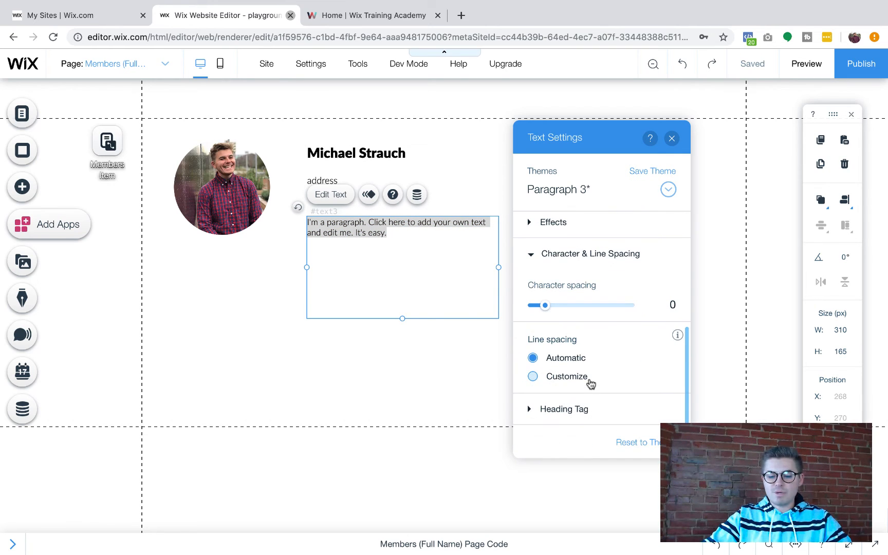
click(571, 375)
drag(560, 409, 571, 409)
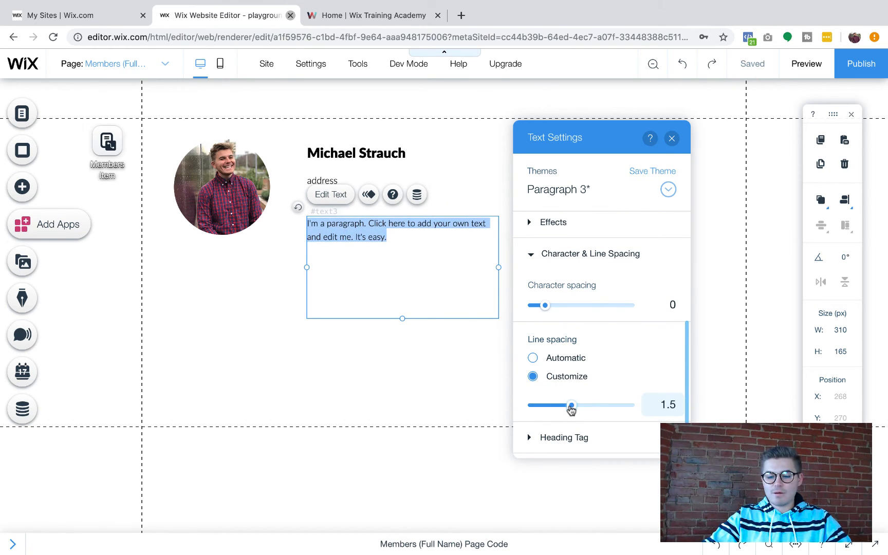
click(671, 138)
click(620, 355)
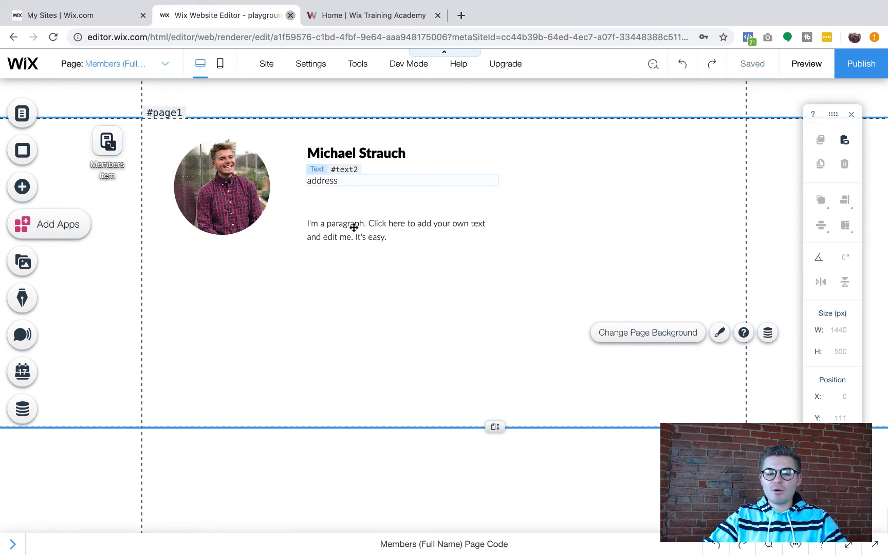
click(212, 179)
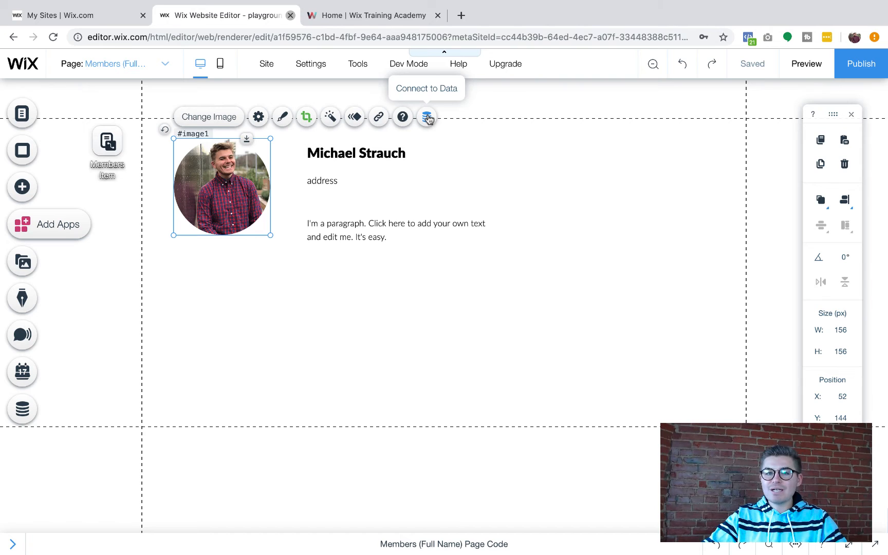
click(108, 143)
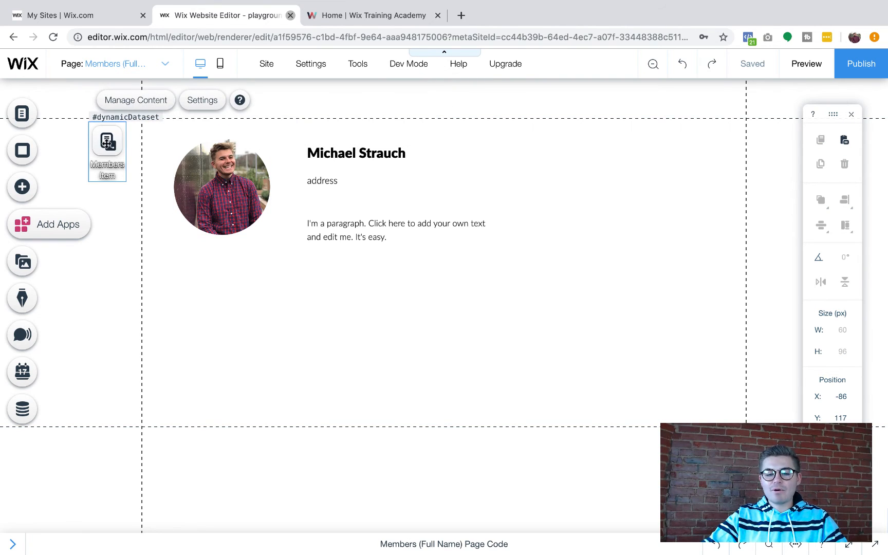
click(203, 103)
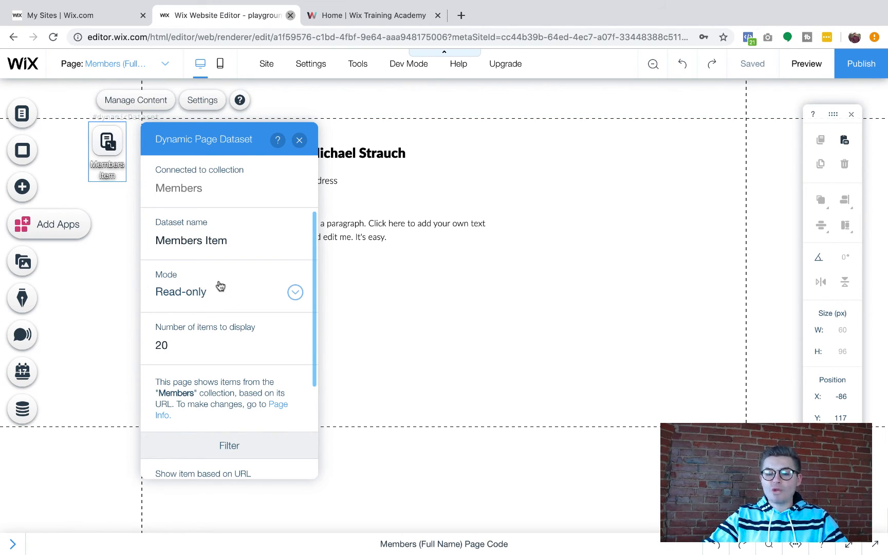
click(299, 141)
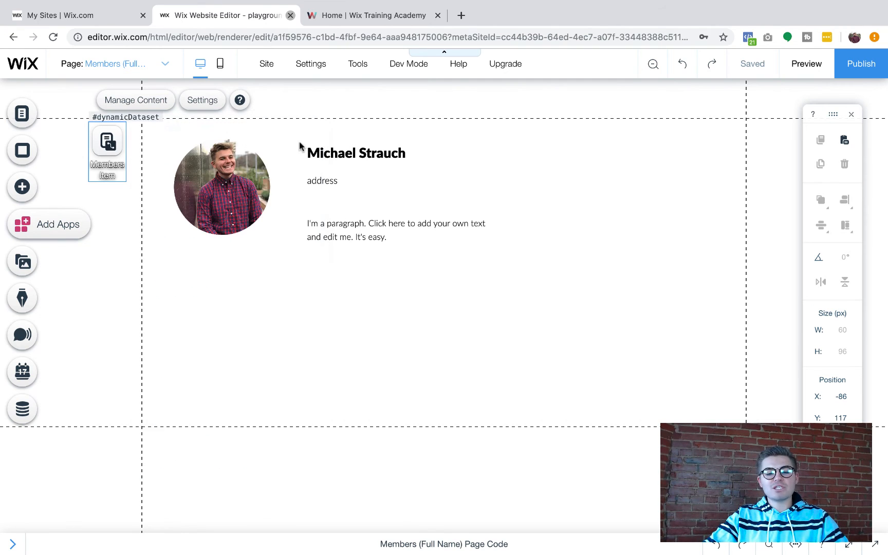
click(215, 181)
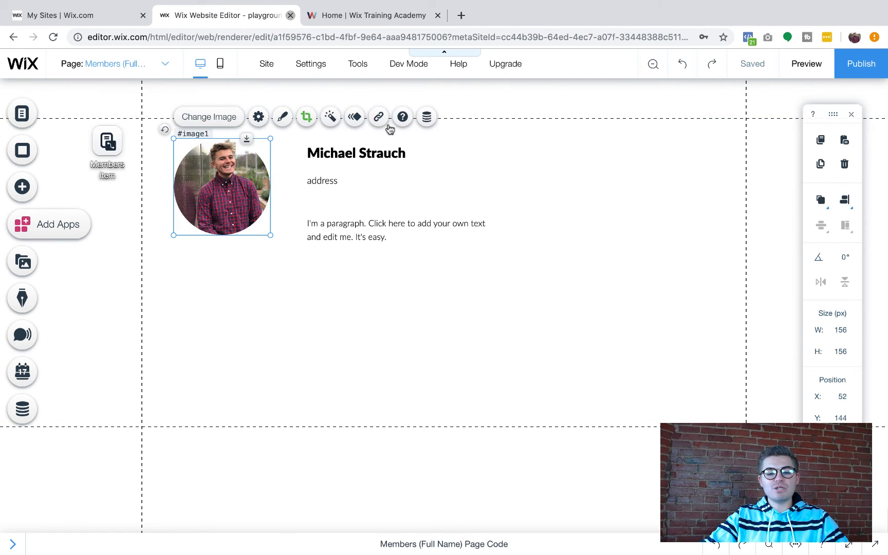
Connect the photo's image source to the Profile Picture field
click(427, 117)
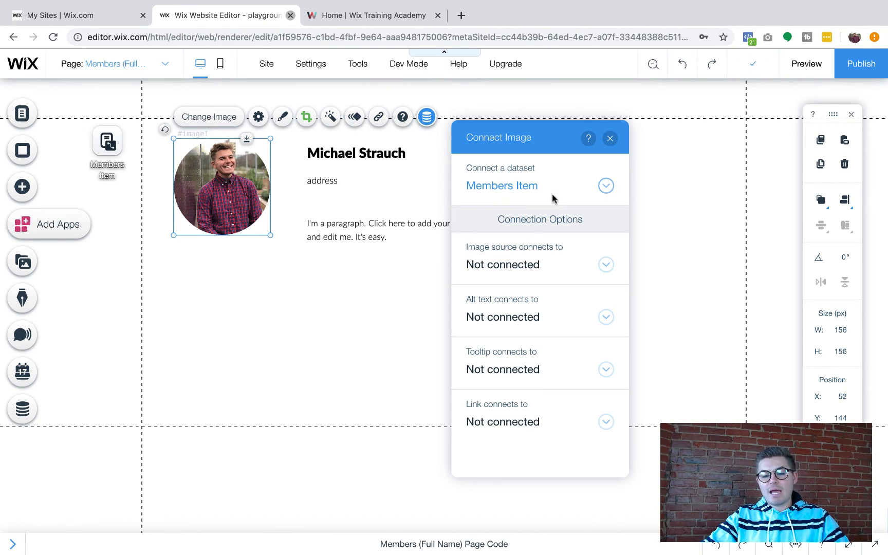
click(520, 266)
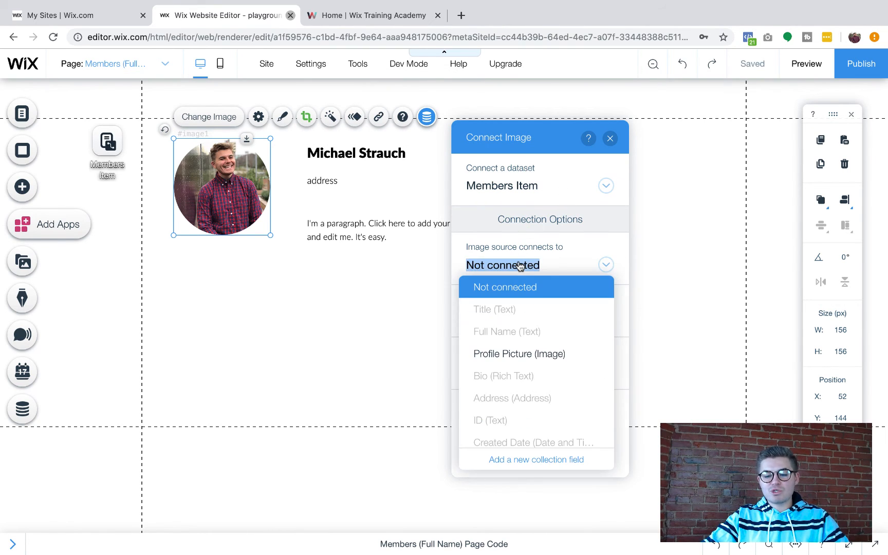
click(531, 352)
click(610, 138)
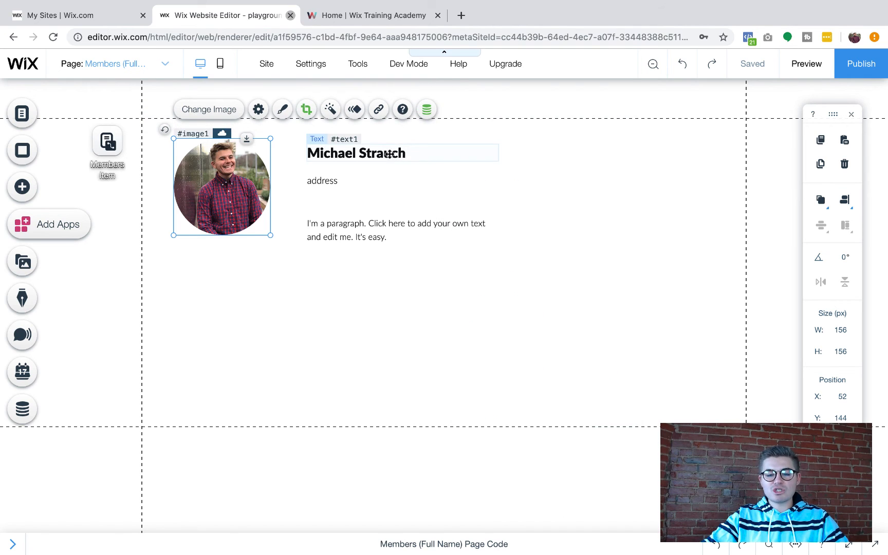
Bind the name heading to Full Name and the address line to Address
click(406, 154)
click(419, 128)
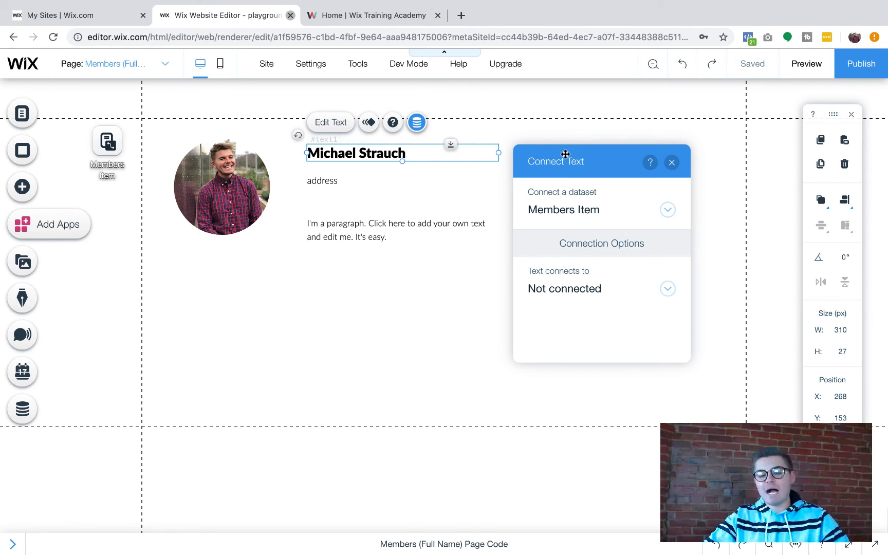
click(591, 289)
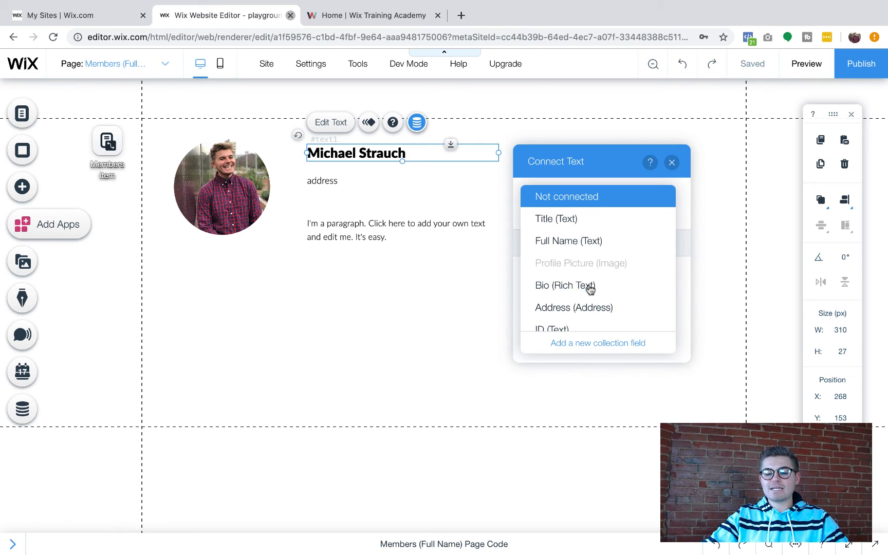
click(594, 240)
click(672, 163)
click(359, 179)
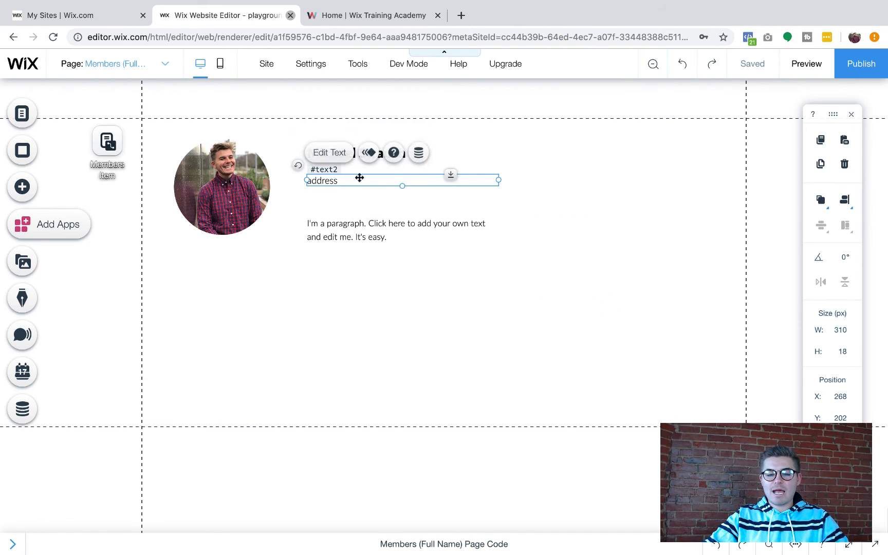
click(418, 152)
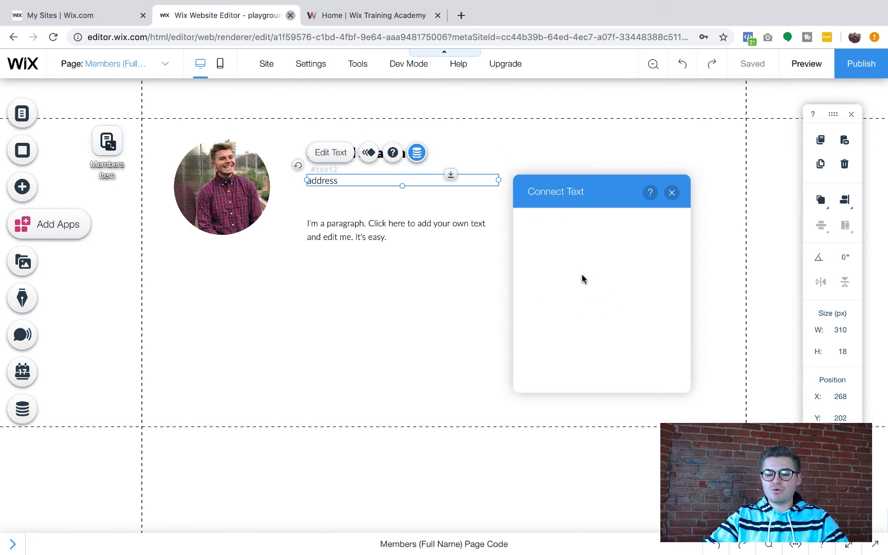
click(579, 315)
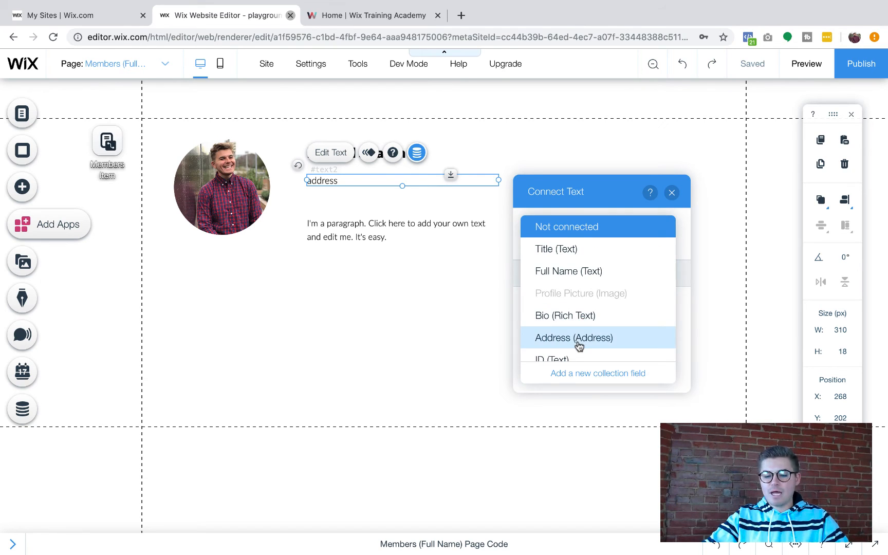
click(578, 341)
Connect the placeholder paragraph's text to the Bio (Rich Text) field
click(361, 236)
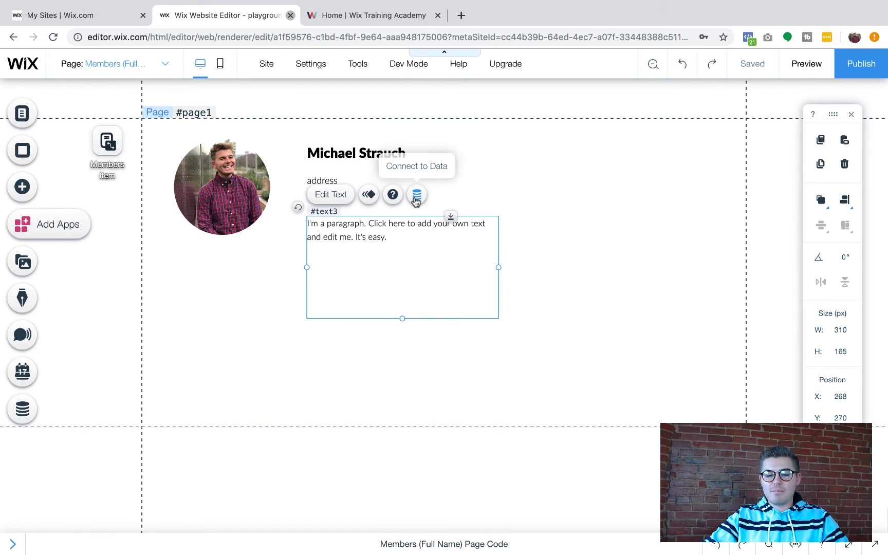
click(416, 198)
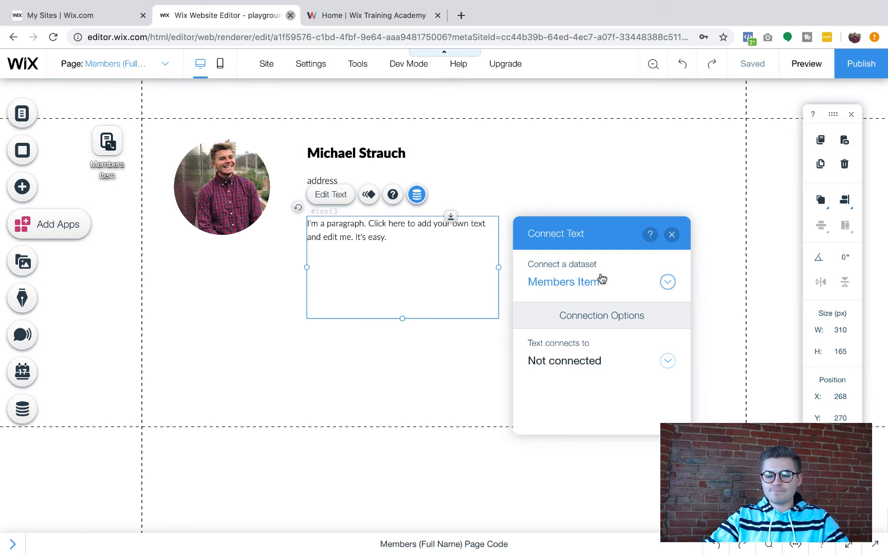
click(581, 370)
click(579, 359)
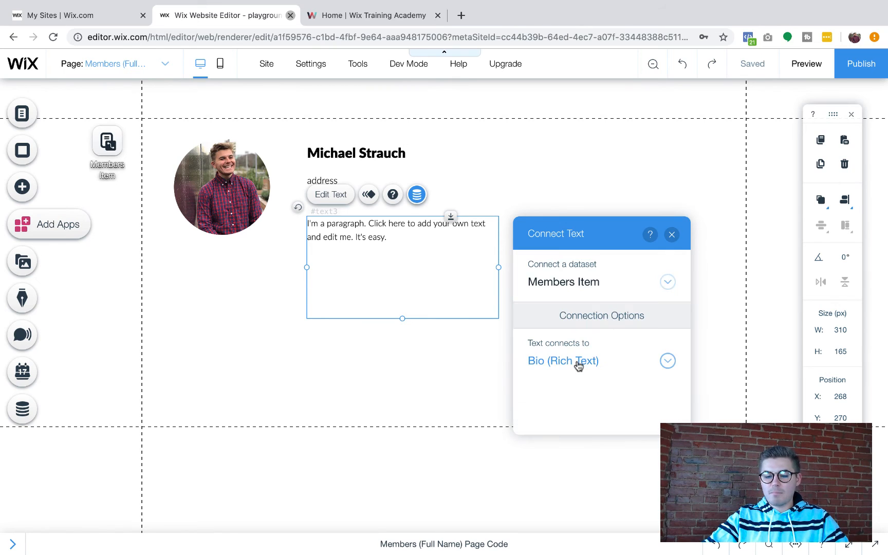
click(672, 234)
click(576, 297)
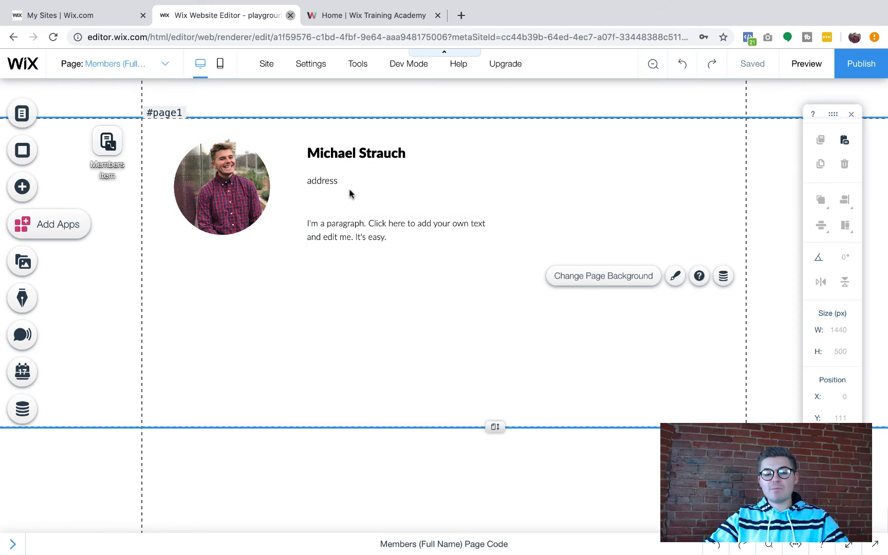
Switch to the Profile Creation page from the Site Menu
click(23, 114)
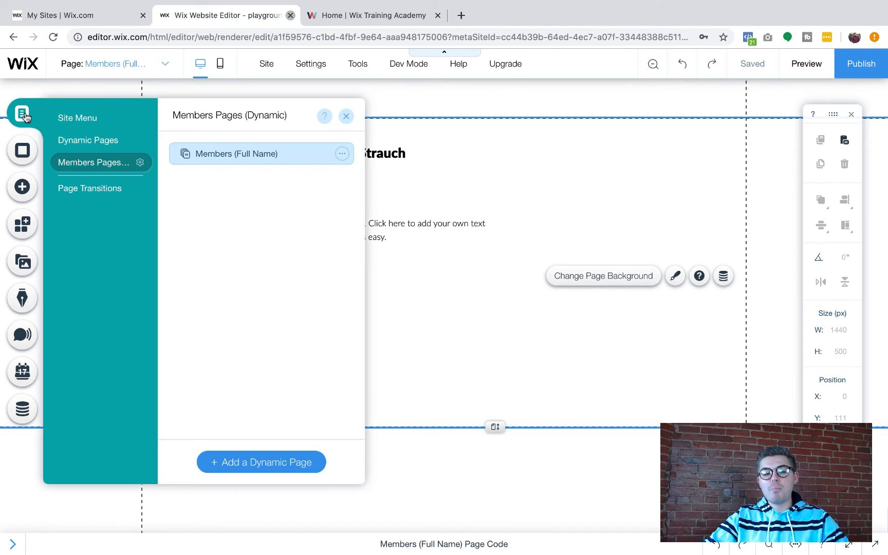
click(87, 121)
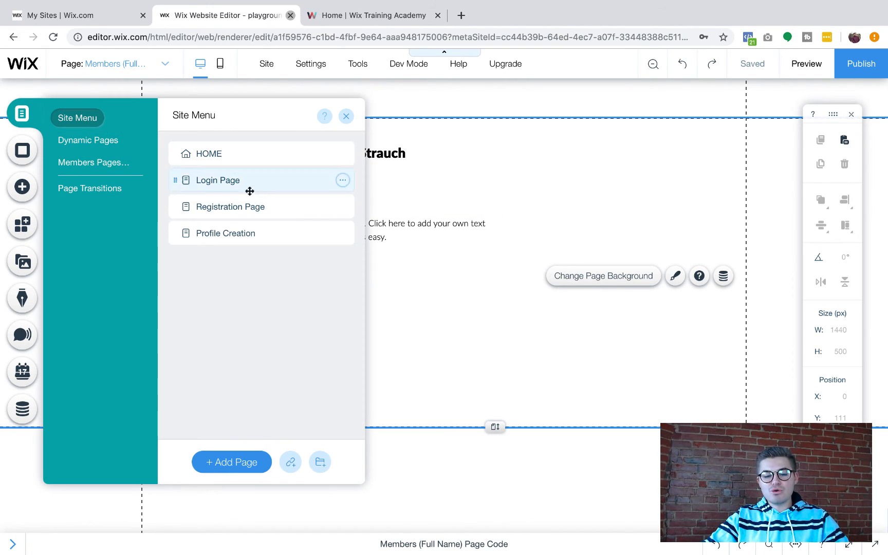
click(247, 237)
click(346, 116)
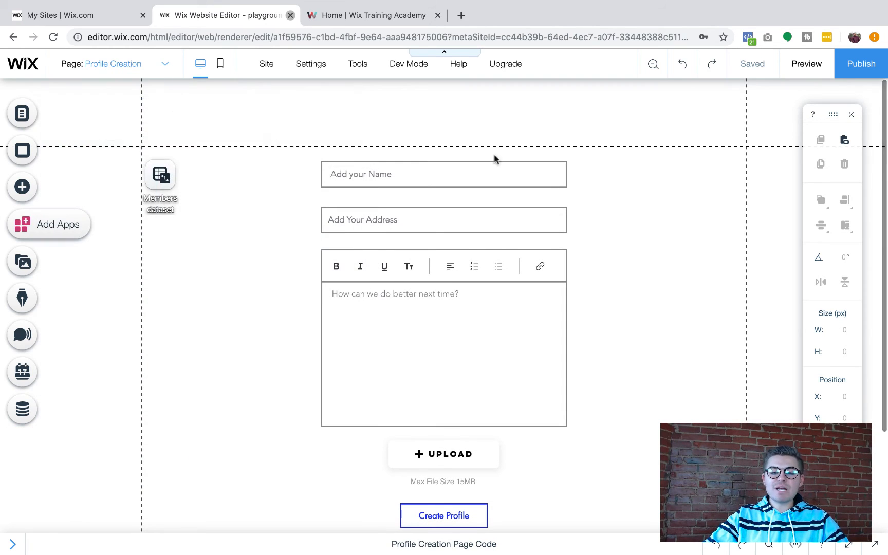
scroll(604, 319, down, 1)
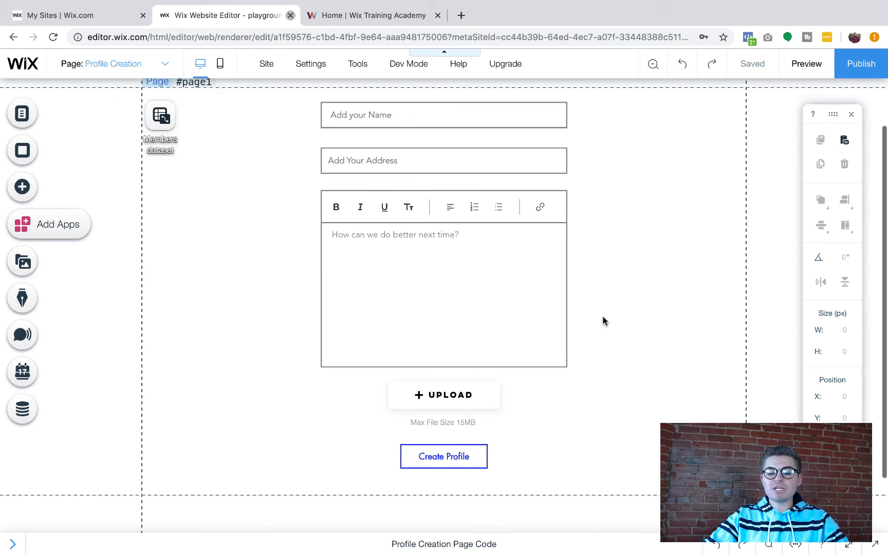
Set the Create Profile button to navigate to Members (Full Name) when successful
click(446, 463)
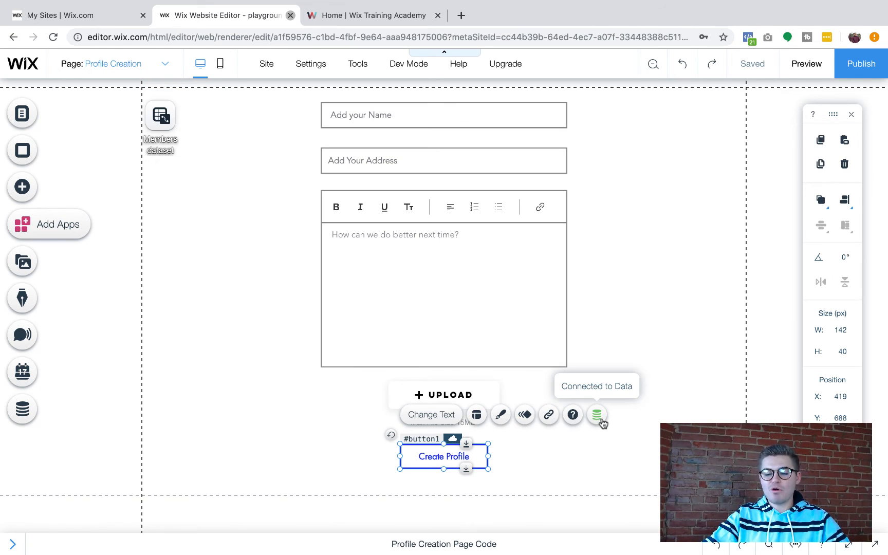
click(597, 415)
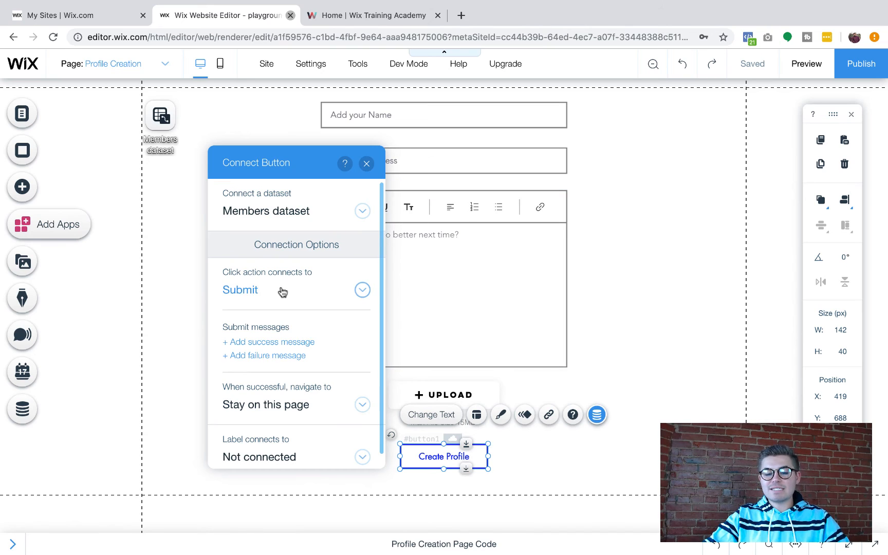
scroll(307, 313, down, 1)
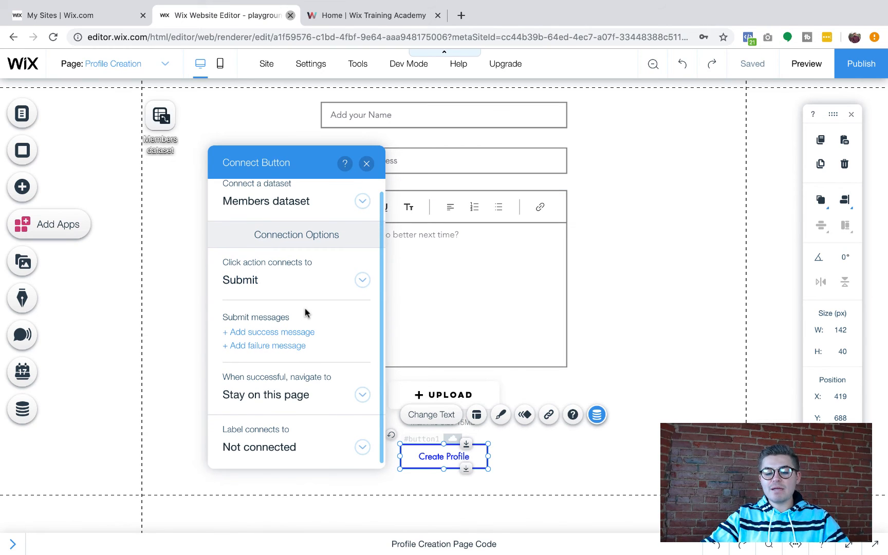
click(298, 404)
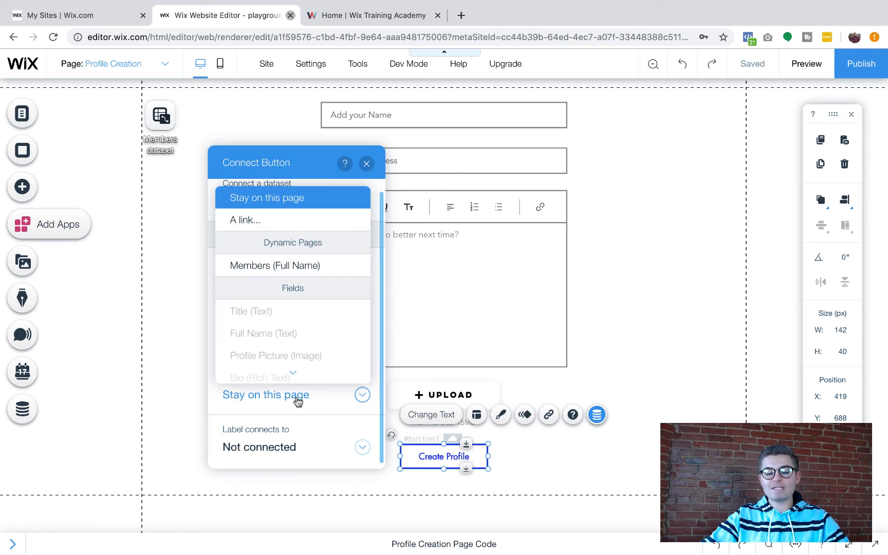
click(308, 264)
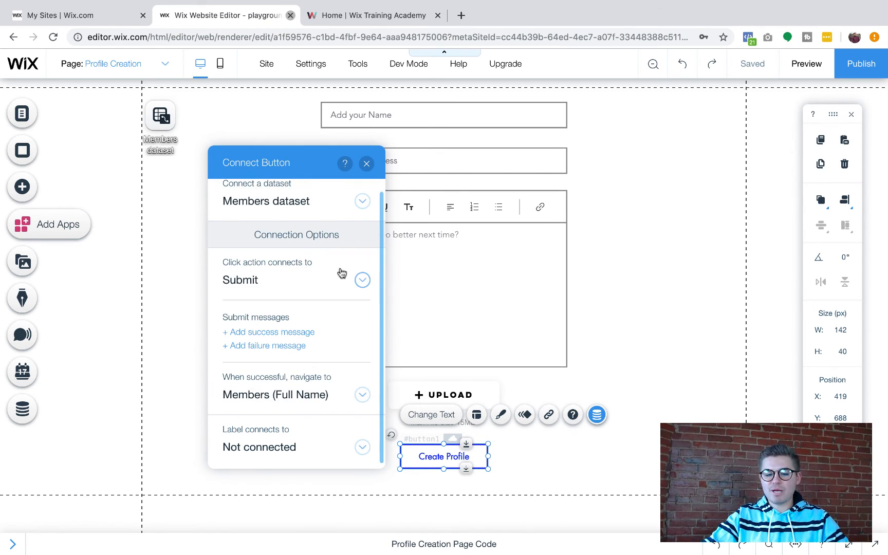
click(366, 164)
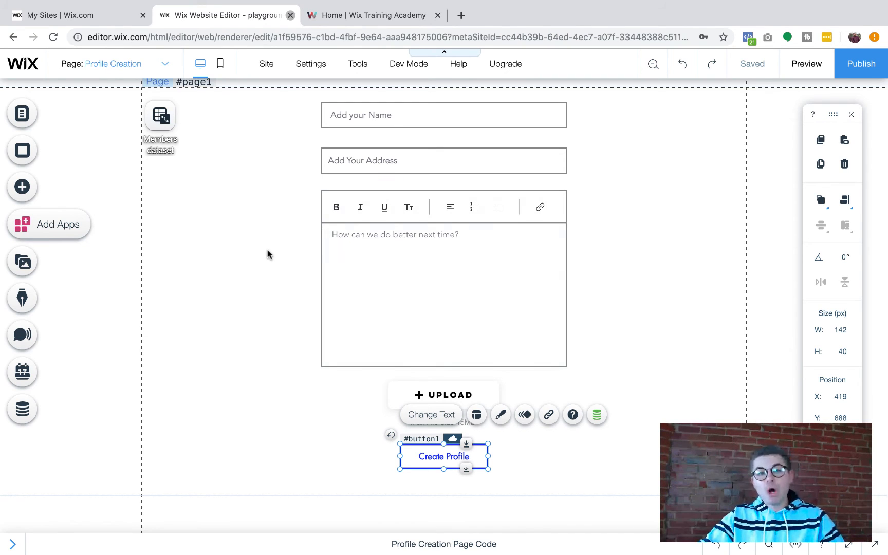
Switch to the HOME page via Menus & Pages and show the Add elements panel
scroll(154, 185, up, 1)
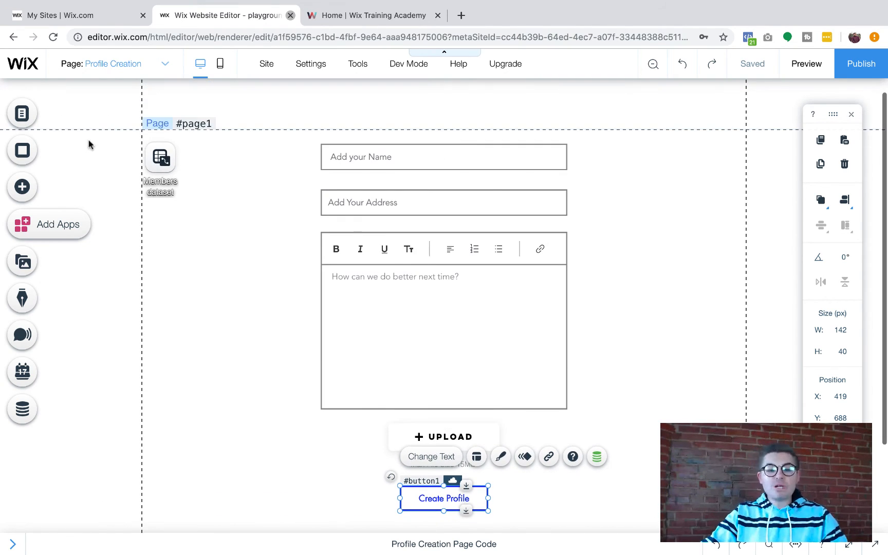
click(20, 114)
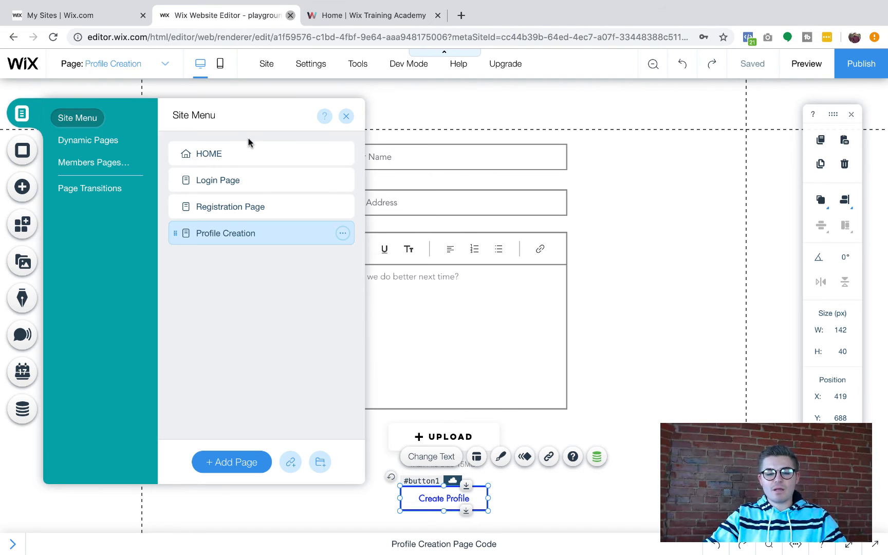
click(347, 118)
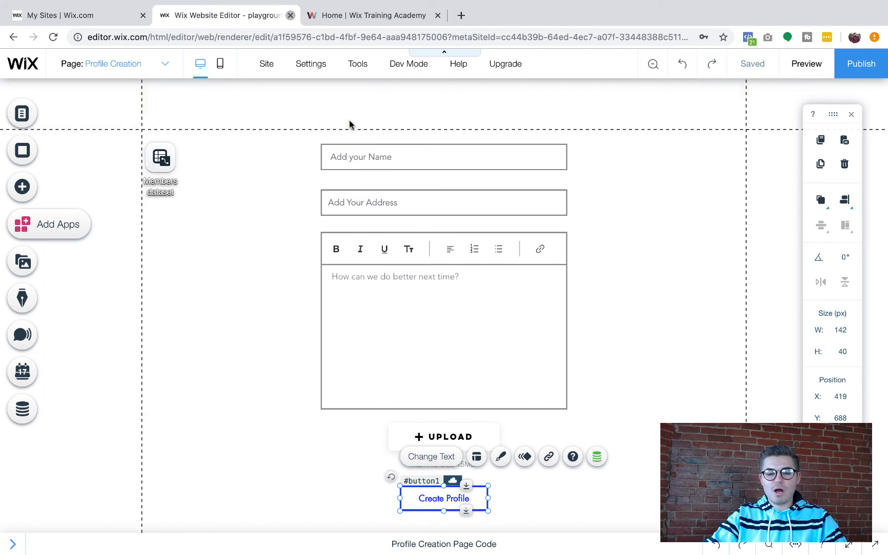
click(21, 114)
click(198, 146)
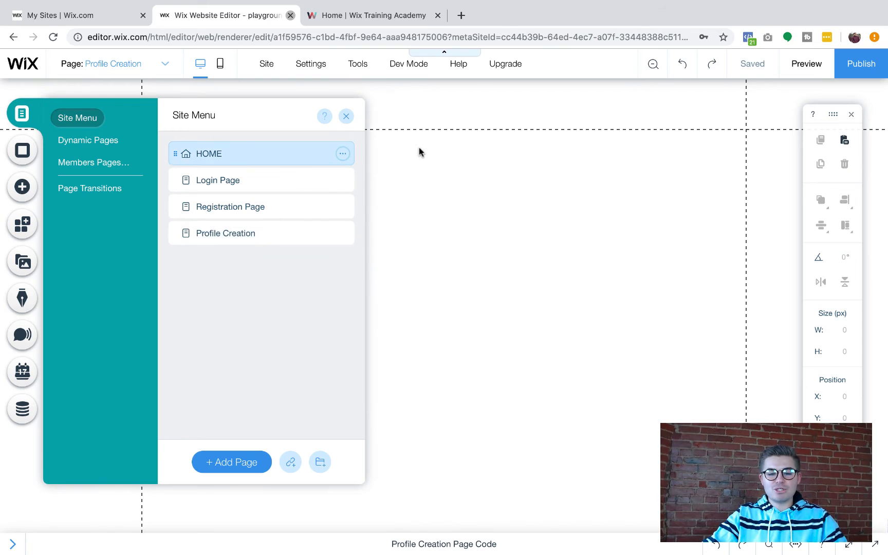
click(347, 117)
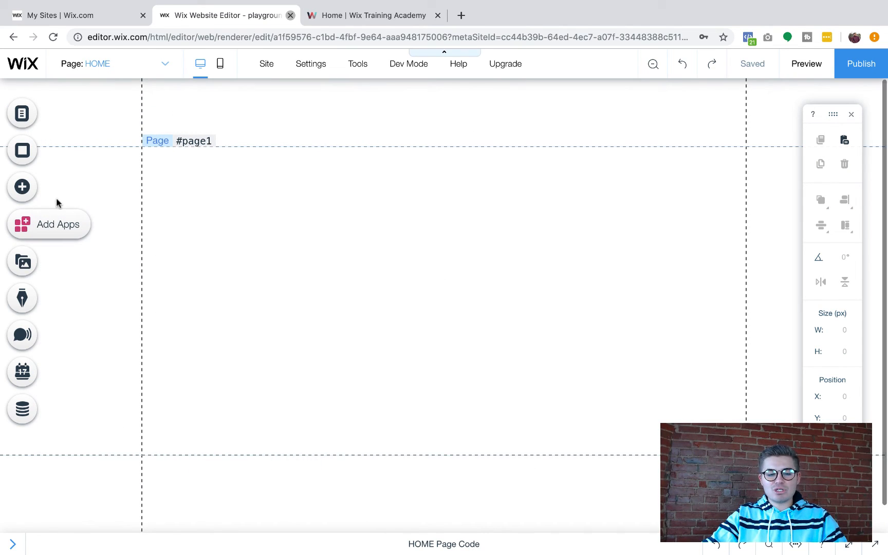
click(23, 189)
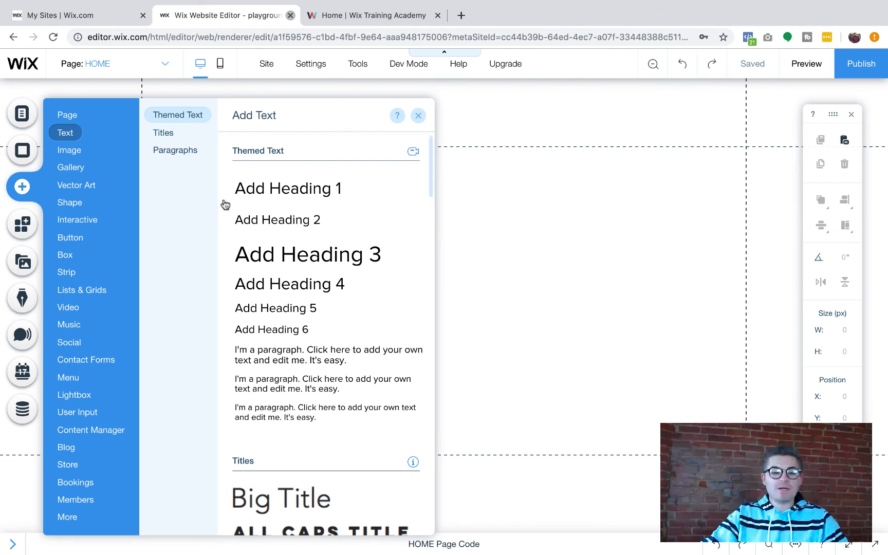
Add a plain button from My Buttons and label it 'Register'
click(77, 220)
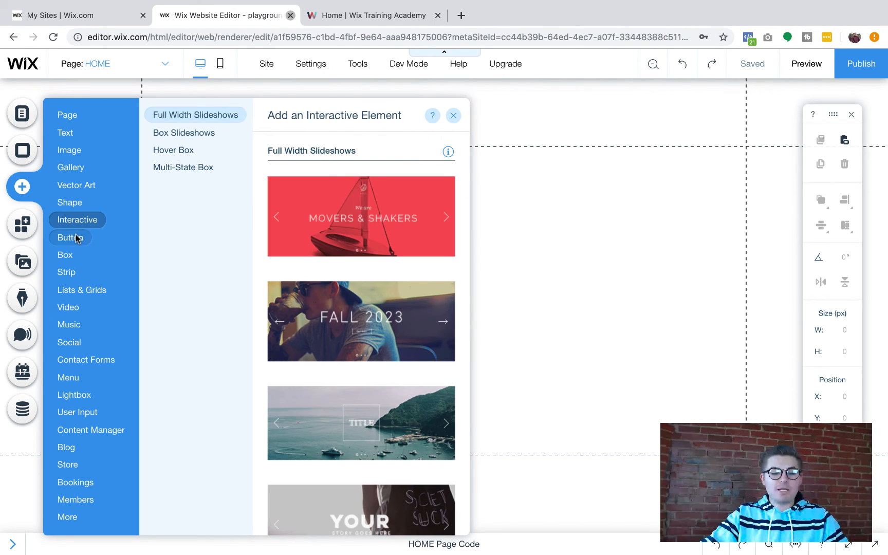
click(76, 238)
click(322, 190)
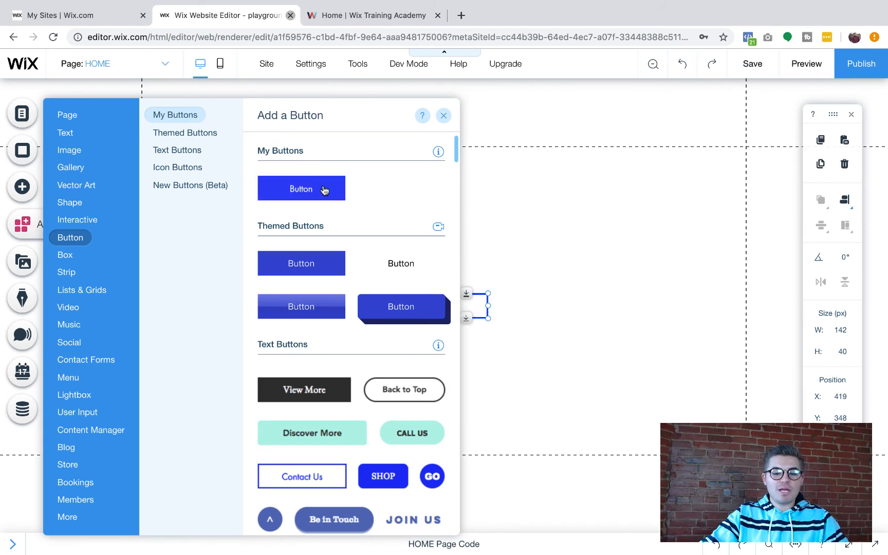
double_click(444, 306)
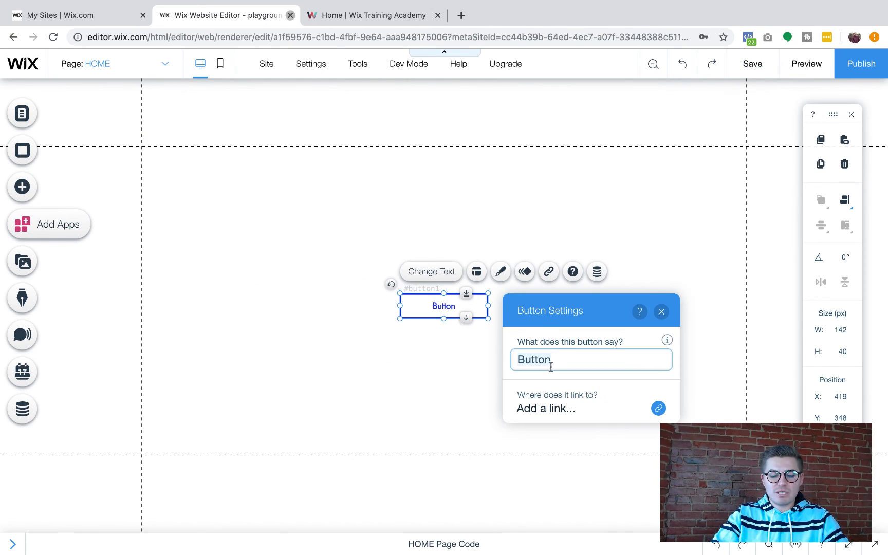
text(Register)
click(664, 315)
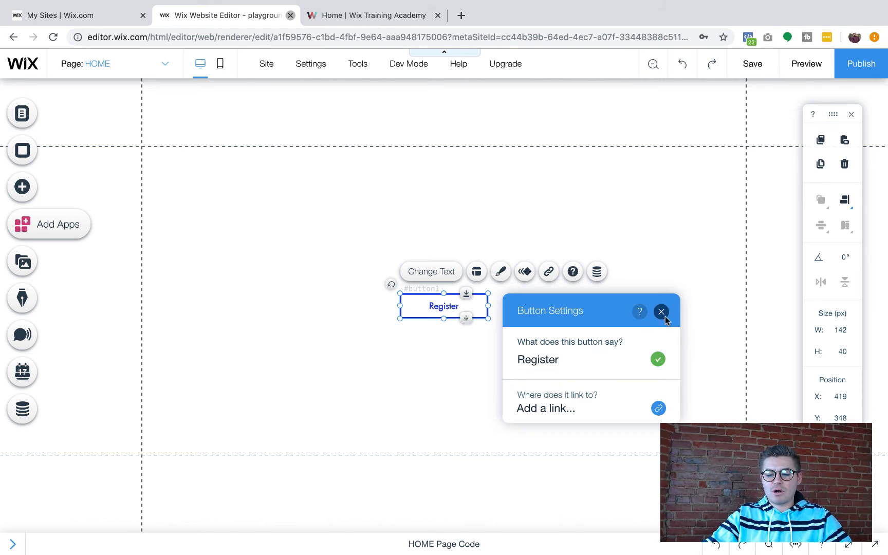
Link the Register button to the Registration Page
click(547, 277)
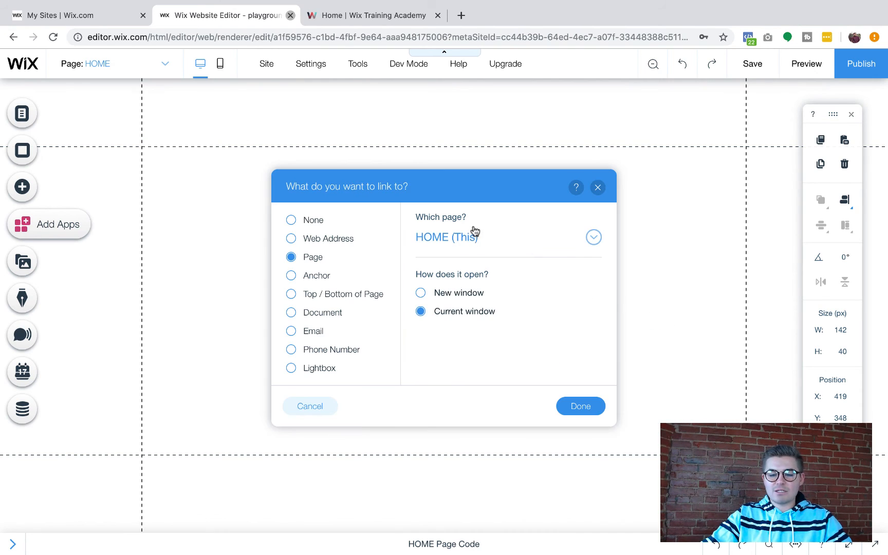
click(475, 232)
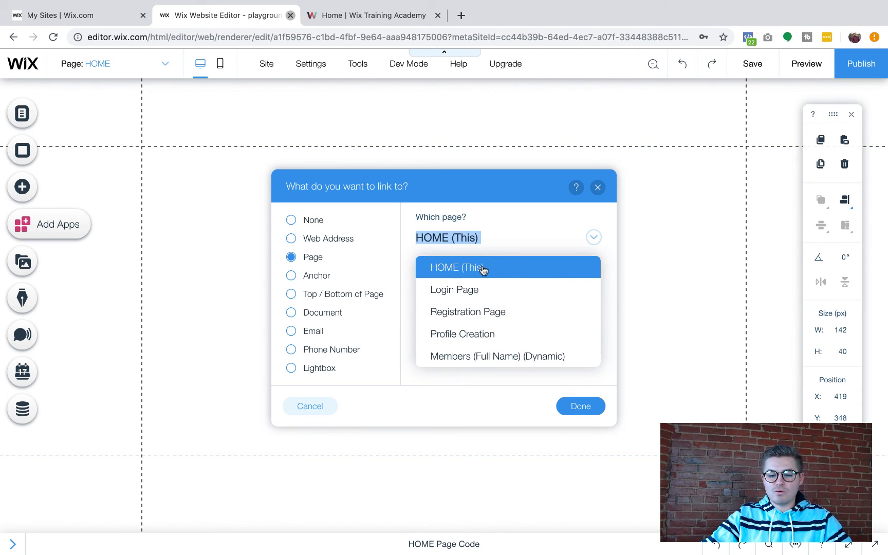
click(483, 312)
click(580, 406)
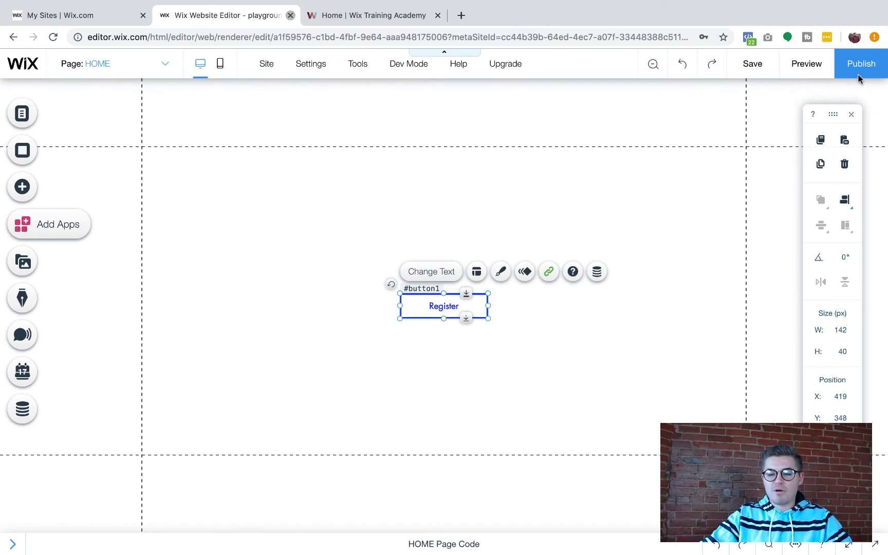
Publish the site, open the live site, and follow the Register button to the registration form
click(858, 76)
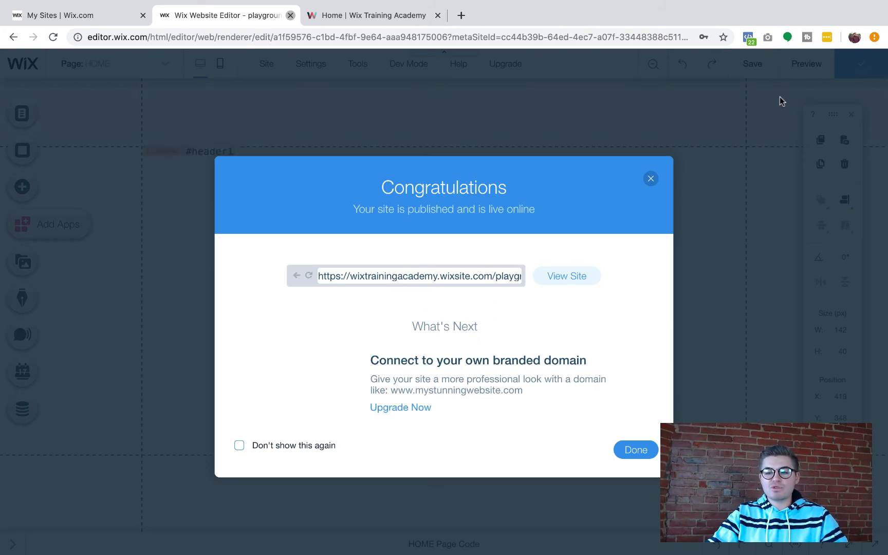
click(567, 277)
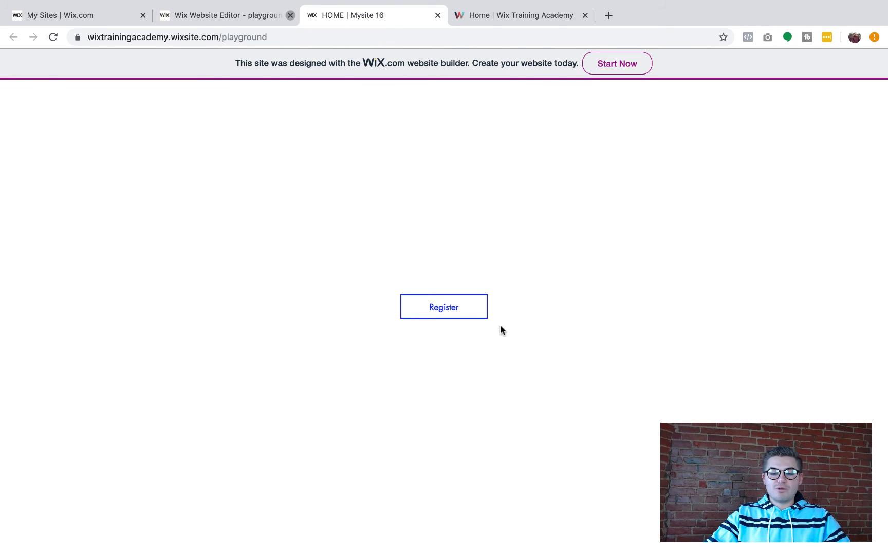
click(444, 309)
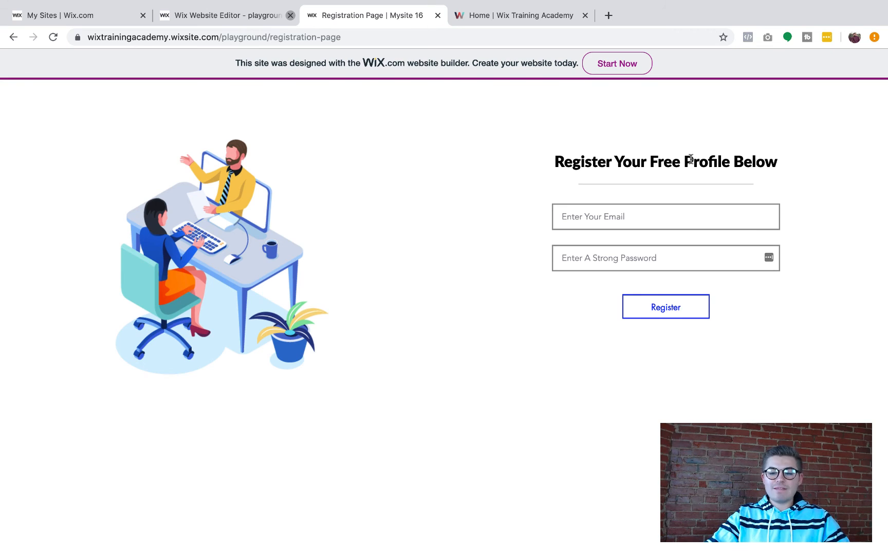
Enter a test e-mail address and a password in the registration form
click(639, 214)
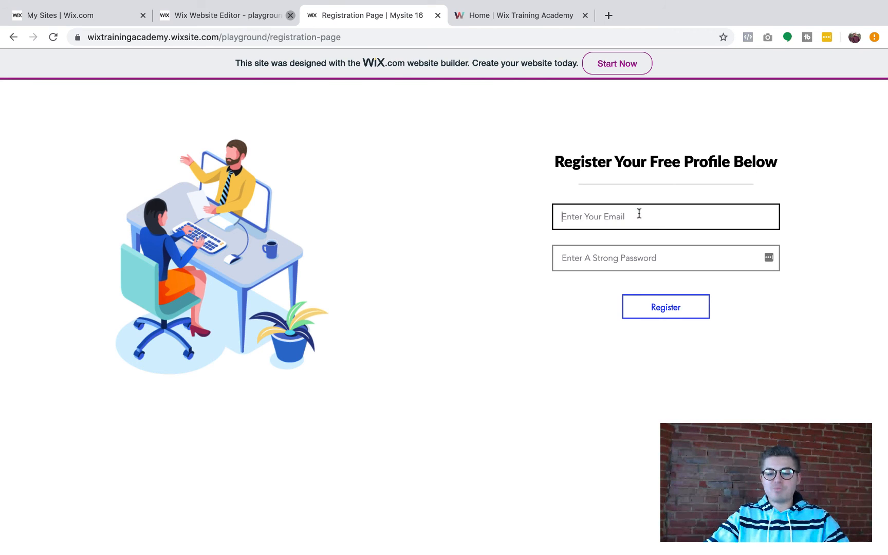
text(test@test.com)
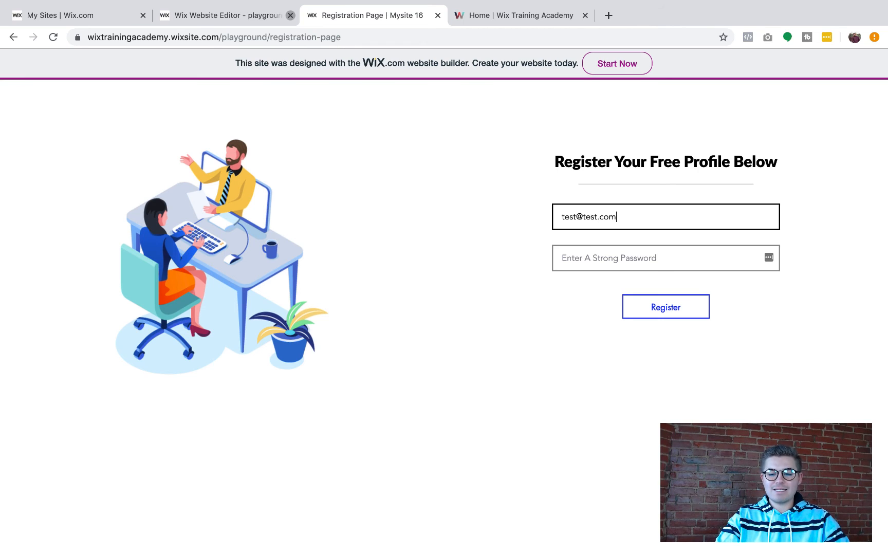
click(634, 260)
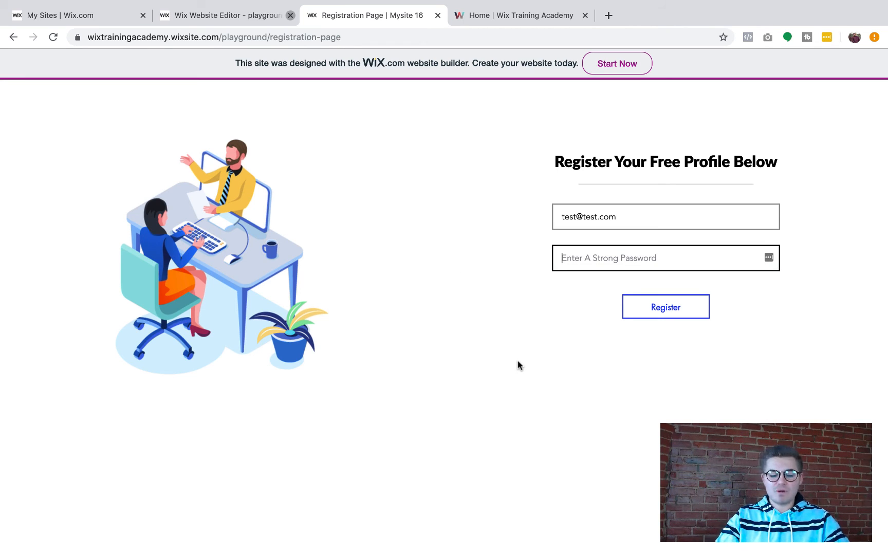
text(te)
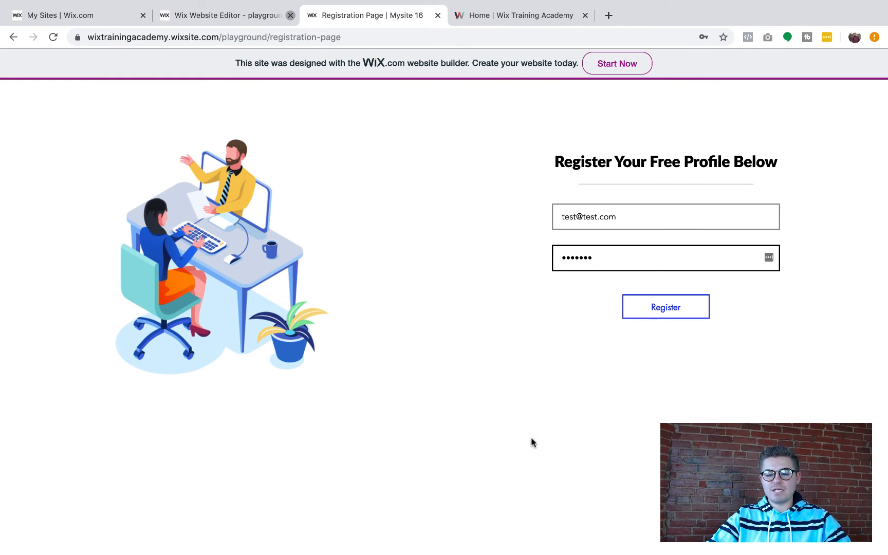
Submit the registration, then enter name 'Berry Farms' and address 'Mesa, AZ' in the profile form
click(668, 314)
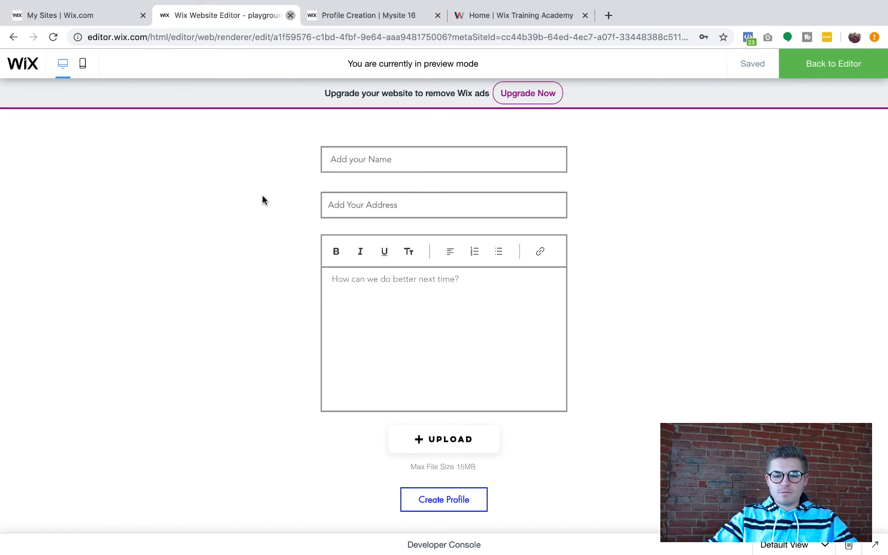
click(388, 165)
click(268, 195)
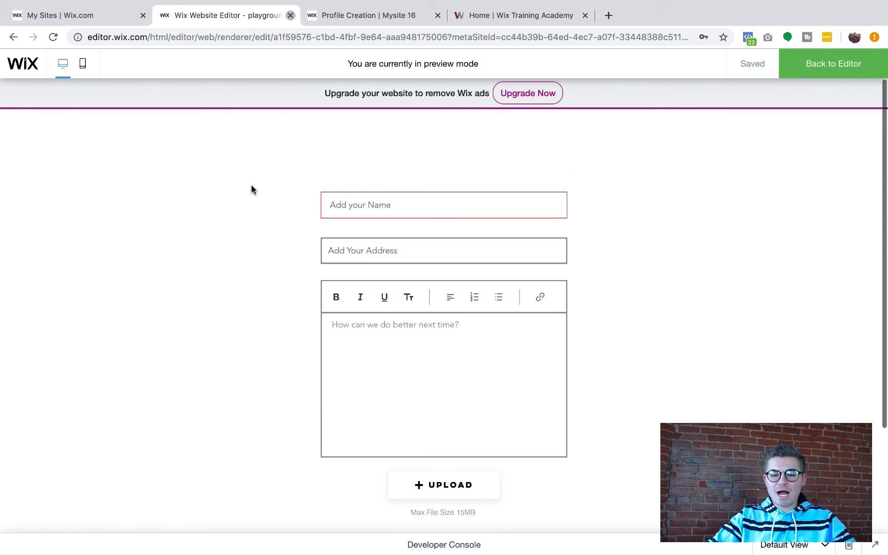
scroll(252, 189, down, 2)
click(395, 149)
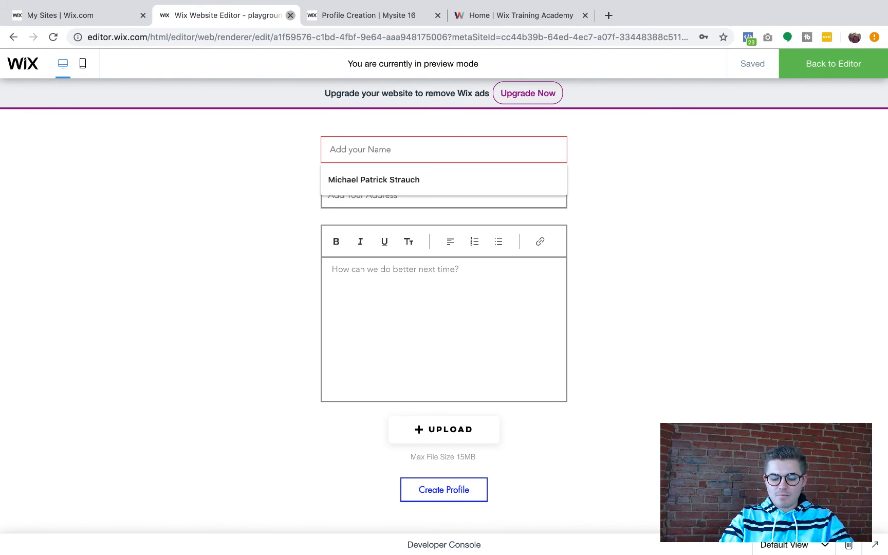
text(Berry )
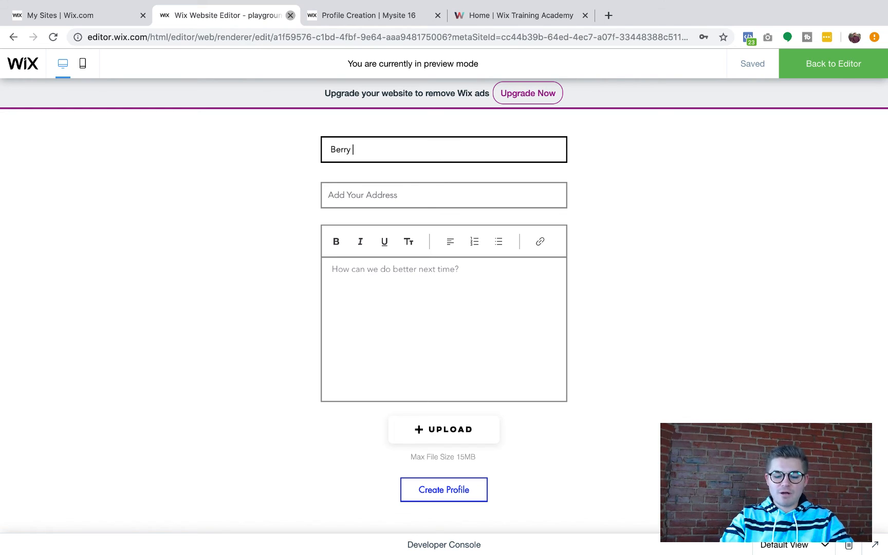
text(Farms)
click(418, 199)
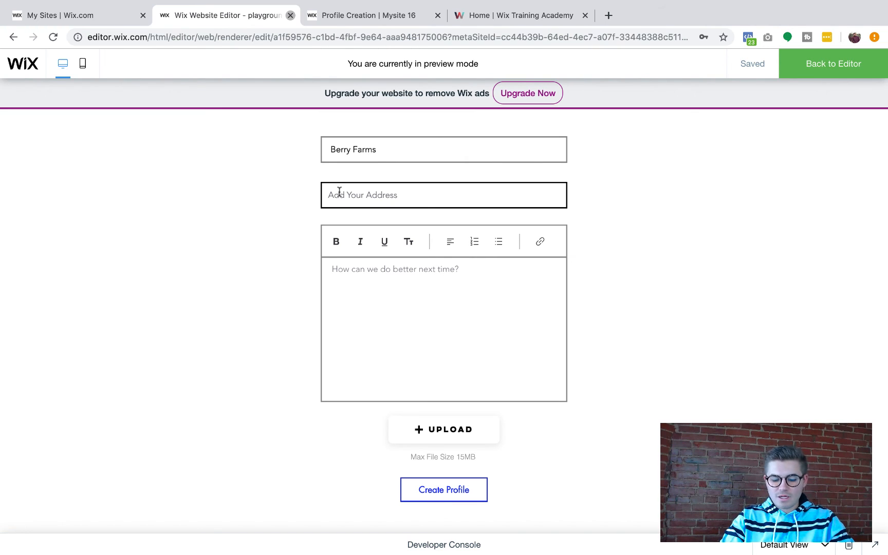
text(Mesa, )
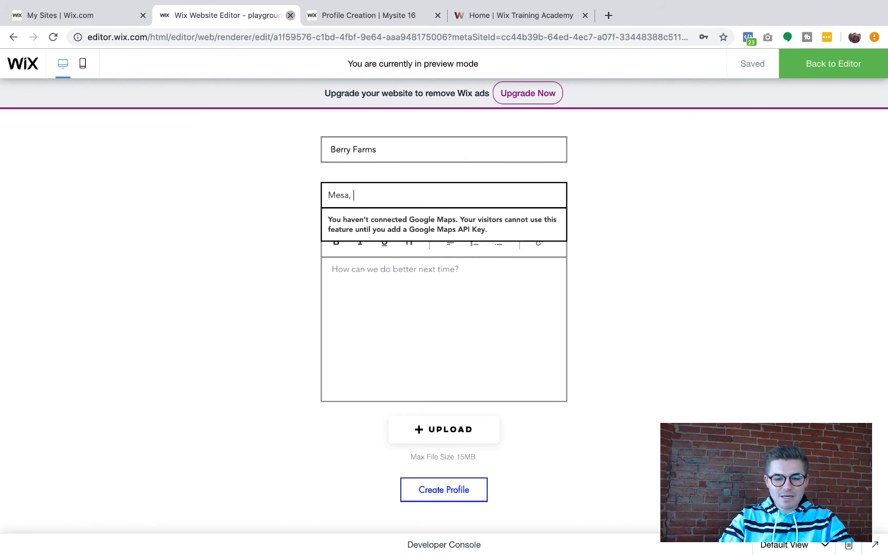
text(AZ)
Write the bio bullets Wix Influencer, YouTuber, Coffee Enthusiast, Ambitious, correcting the 'Enthuiast' typo
click(418, 277)
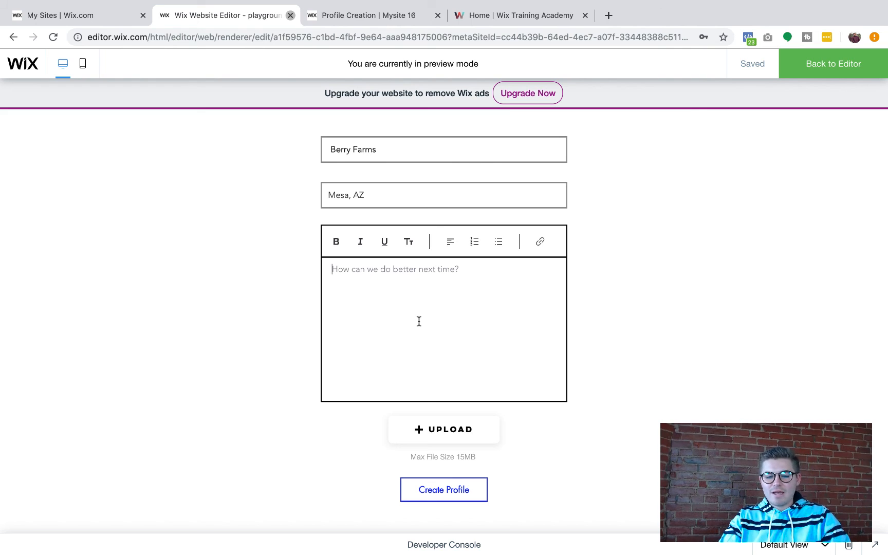
text(Hello, I am Berry Farms!)
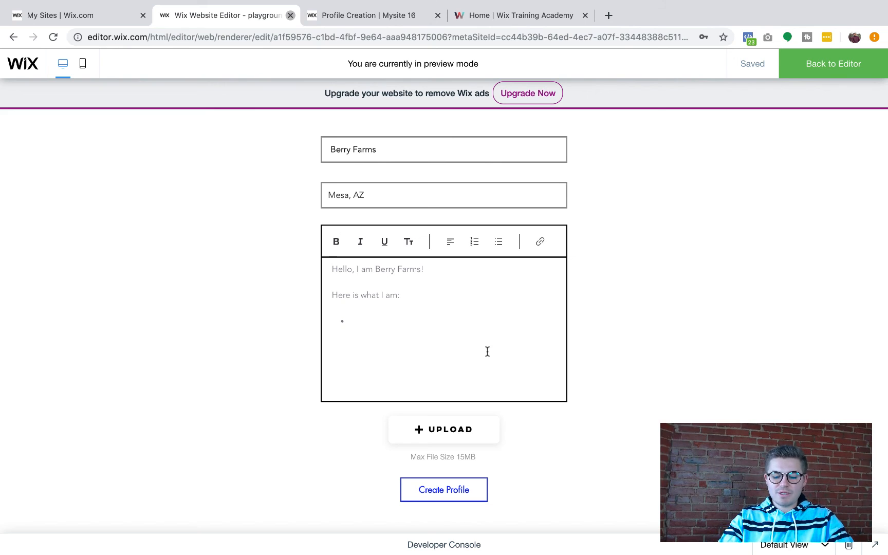
text(Wix Influencer)
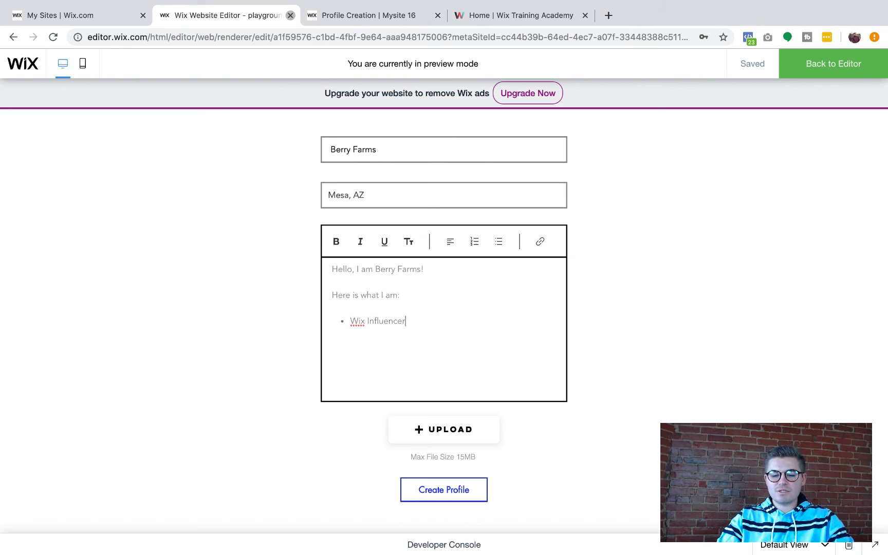
key(Return)
text(YouTuber)
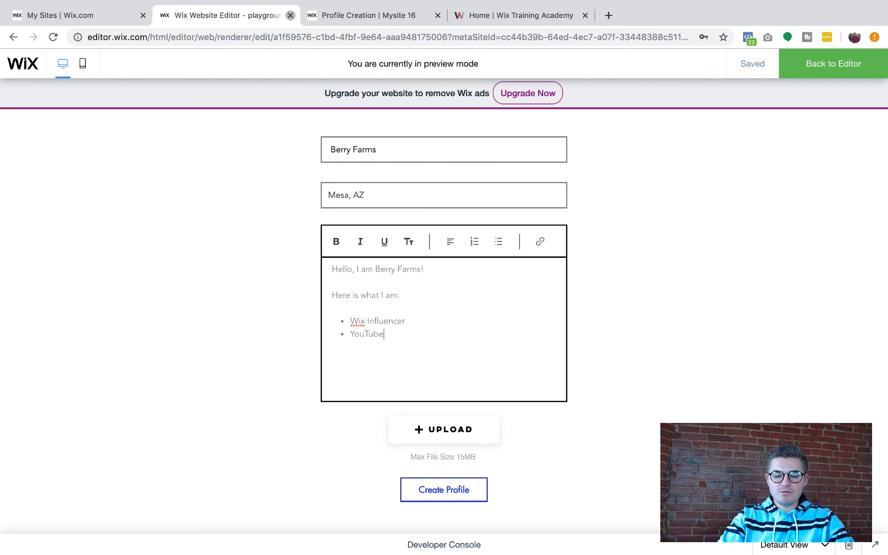
key(Return)
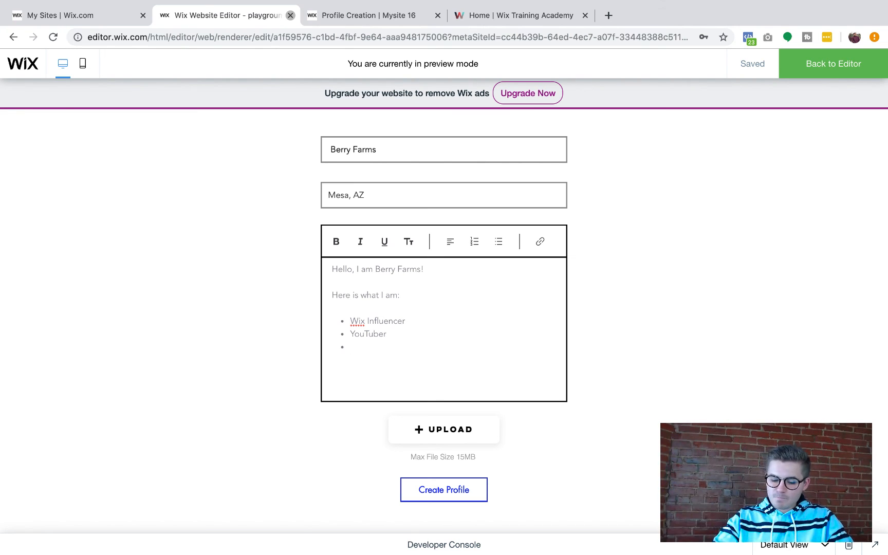
text(Coffee Enthu)
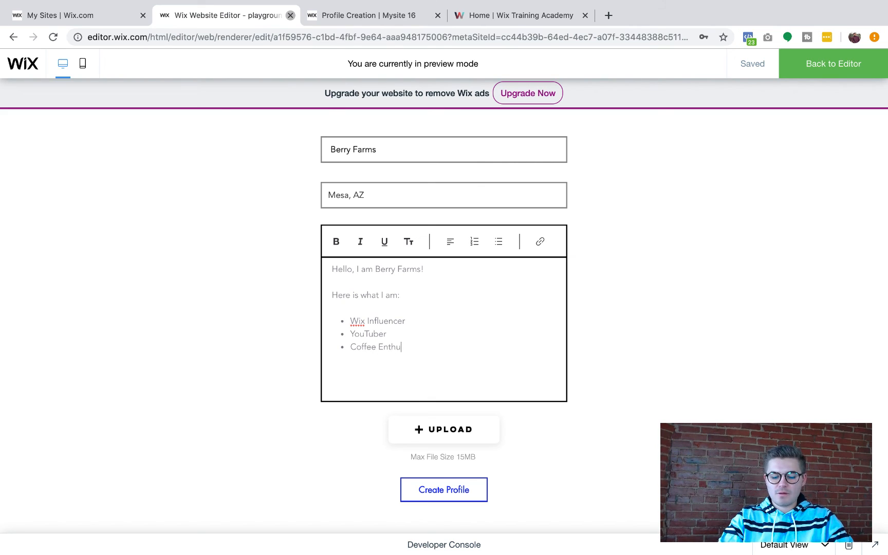
text(iast)
key(Return)
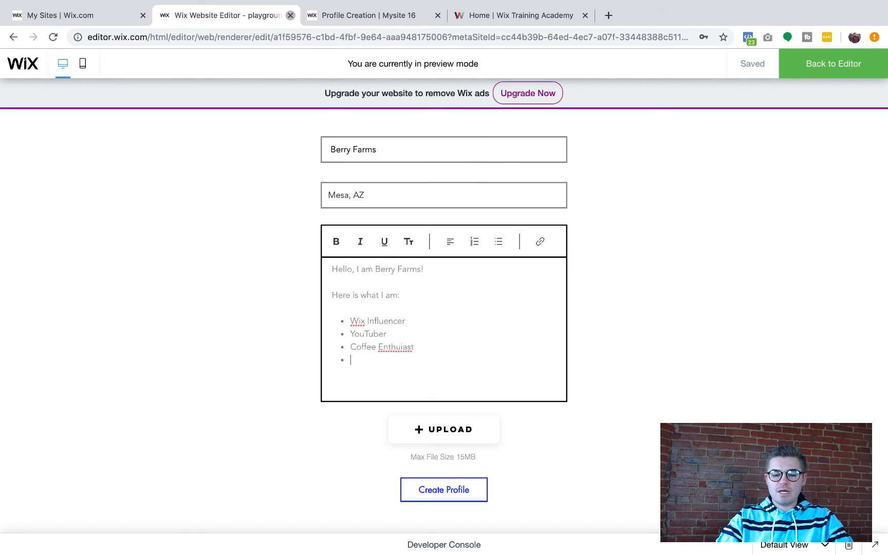
text(Ambitious)
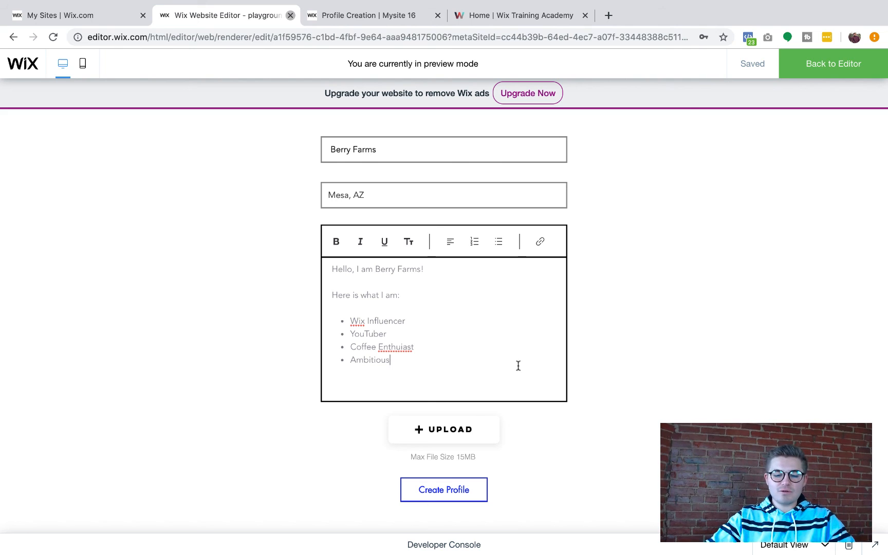
right_click(397, 351)
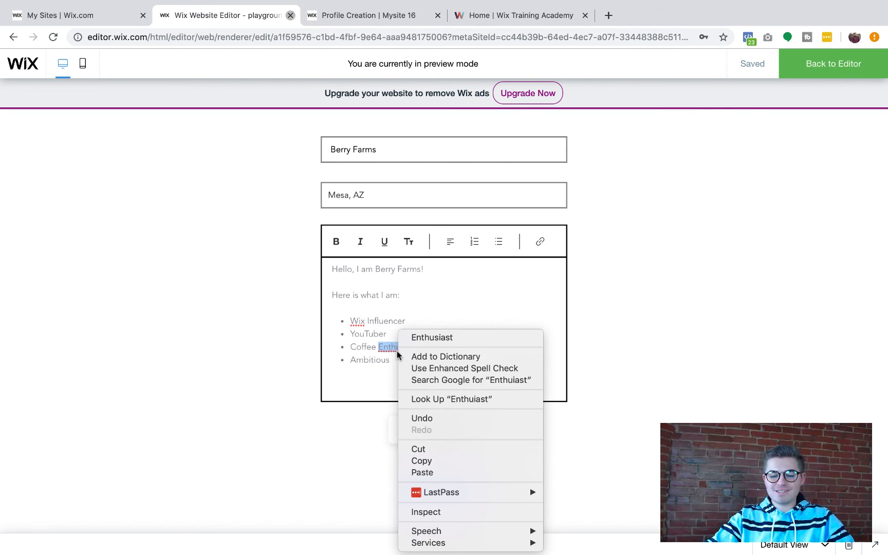
click(432, 337)
scroll(556, 415, down, 1)
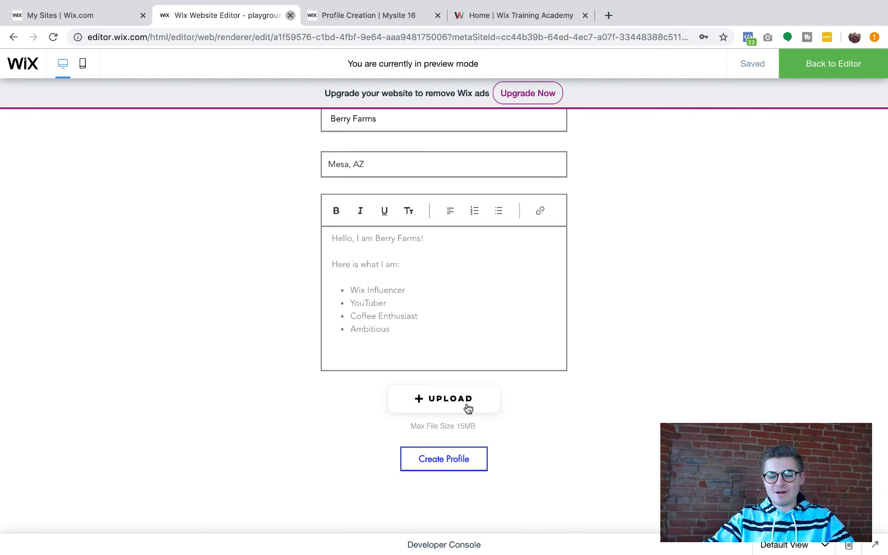
Upload the profile picture file to the form and submit it with Create Profile
click(468, 409)
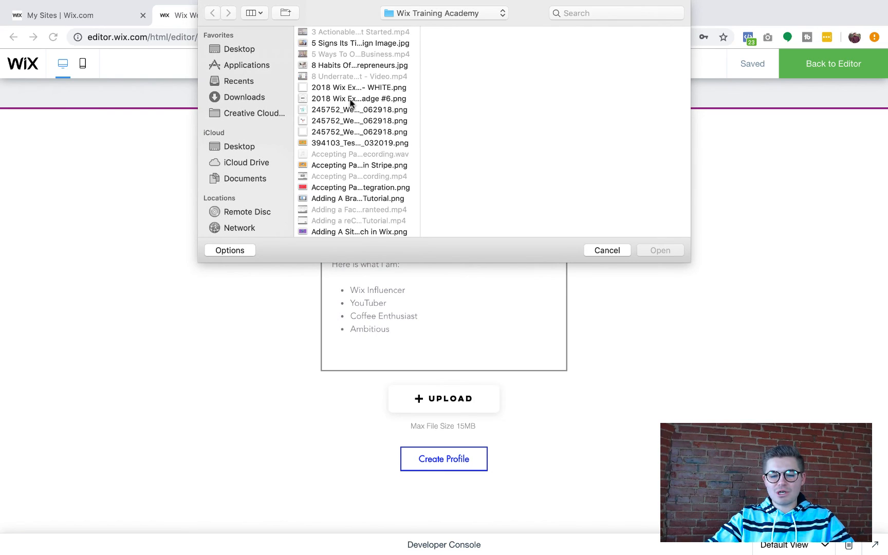
scroll(351, 103, down, 2)
scroll(351, 103, down, 20)
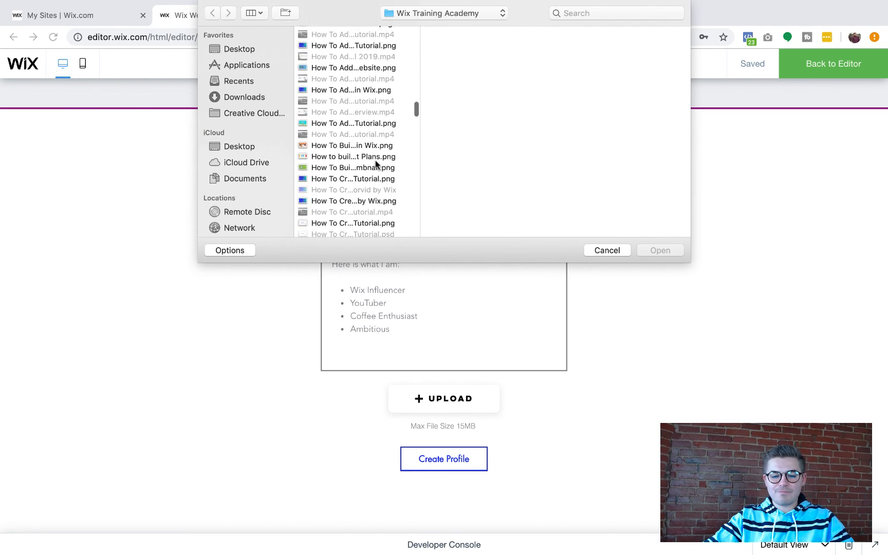
scroll(376, 164, down, 10)
double_click(349, 169)
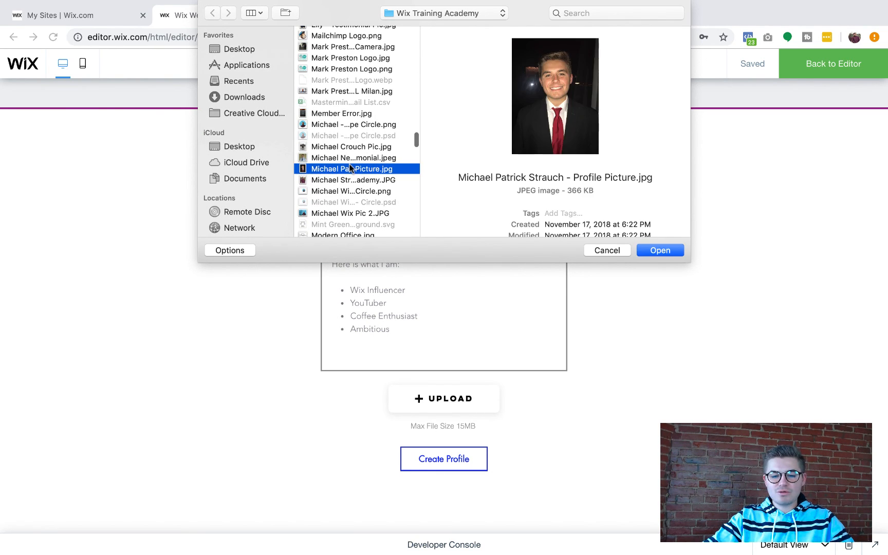
click(449, 469)
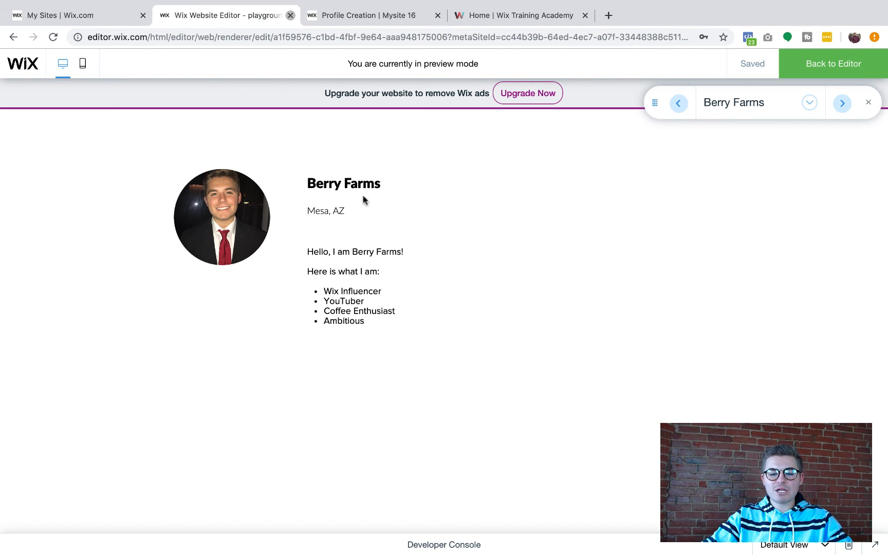
click(809, 105)
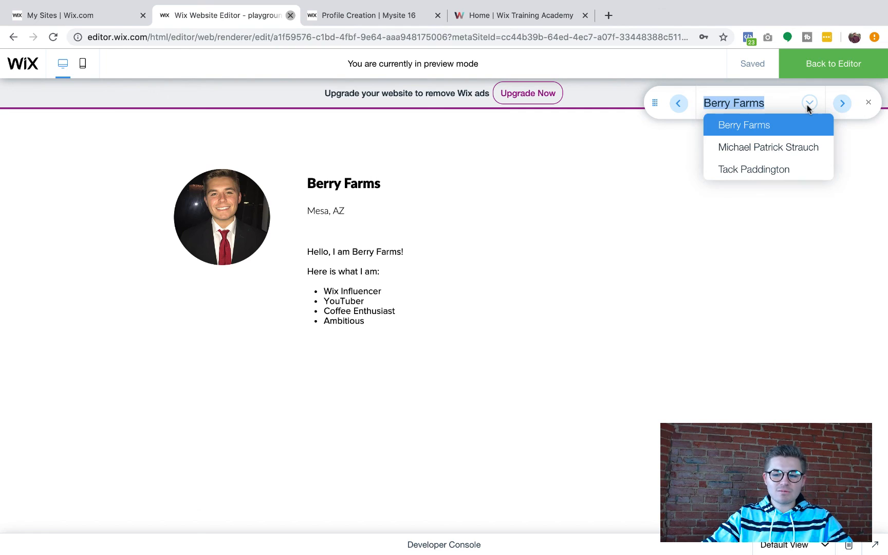
click(800, 149)
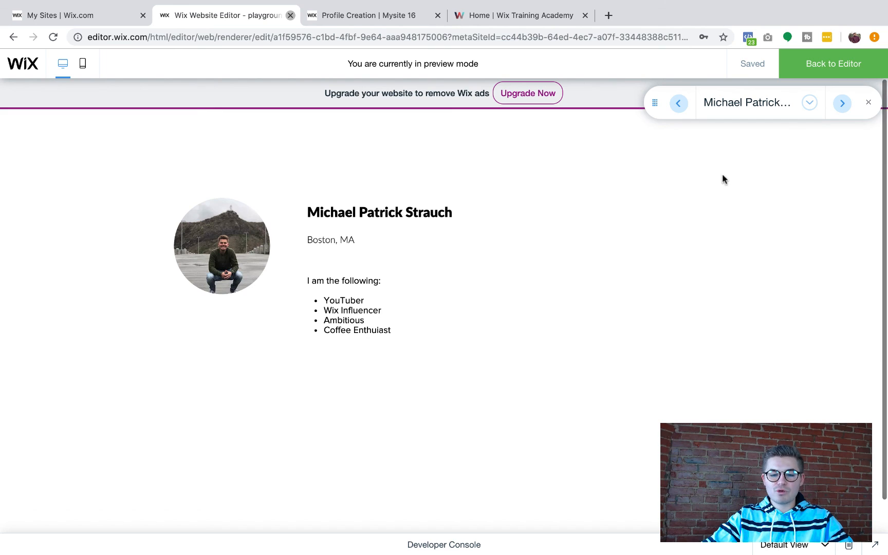
click(843, 106)
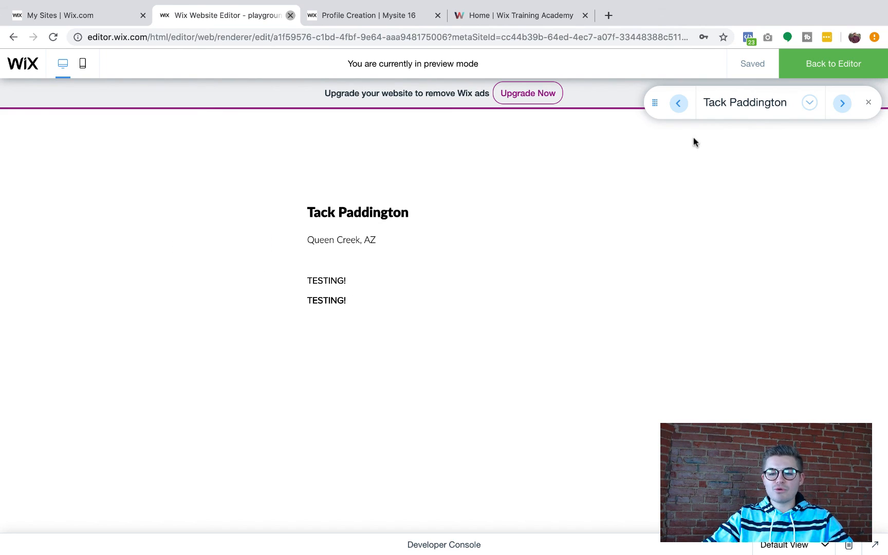
click(675, 105)
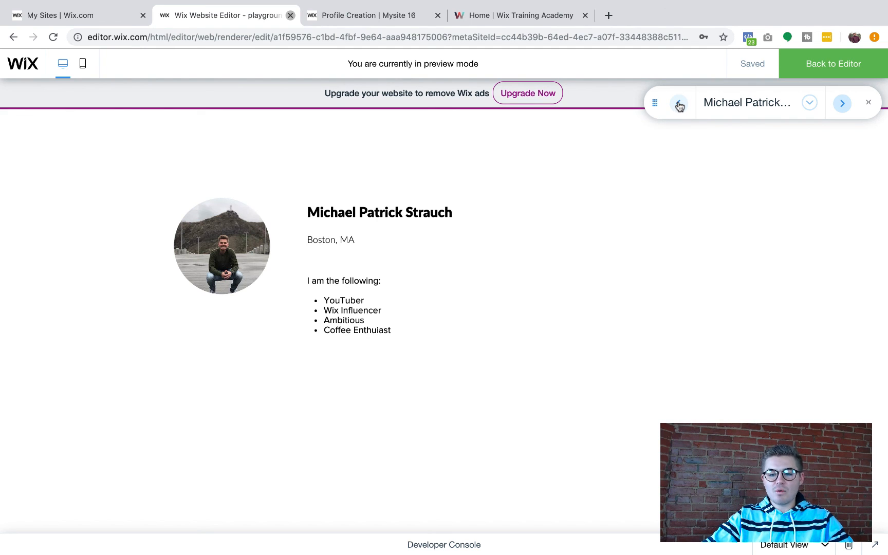
click(679, 105)
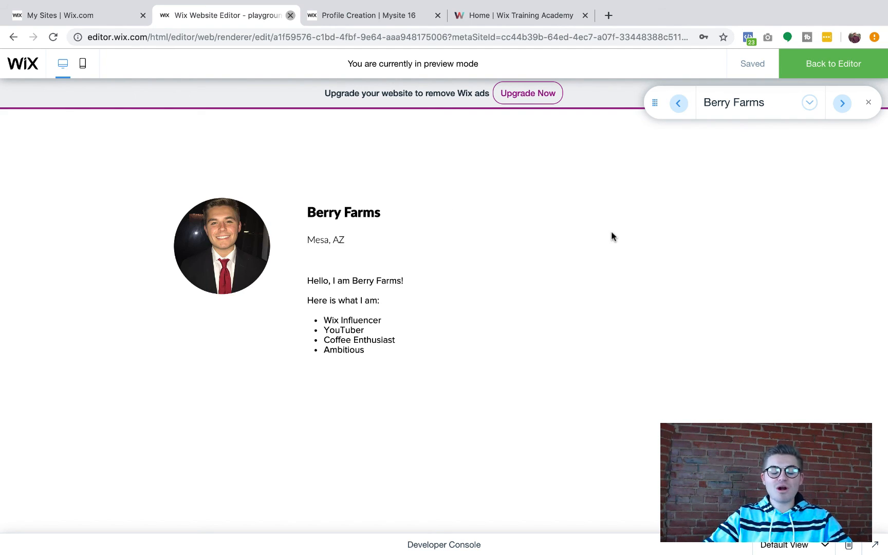
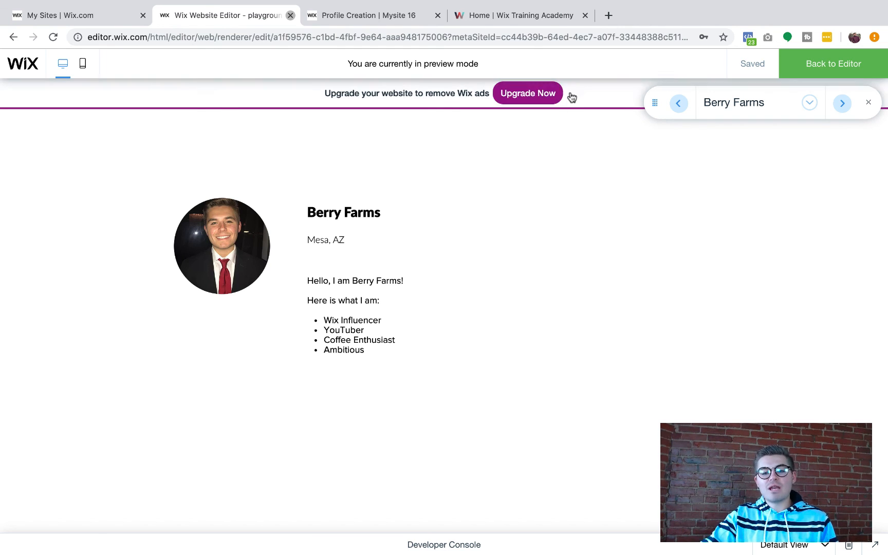
Switch to the 'Home | Wix Training Academy' browser tab showing the live site
click(518, 15)
Scroll through the live Wix Training Academy home page, then exit browser full screen
scroll(633, 304, down, 3)
scroll(631, 303, down, 10)
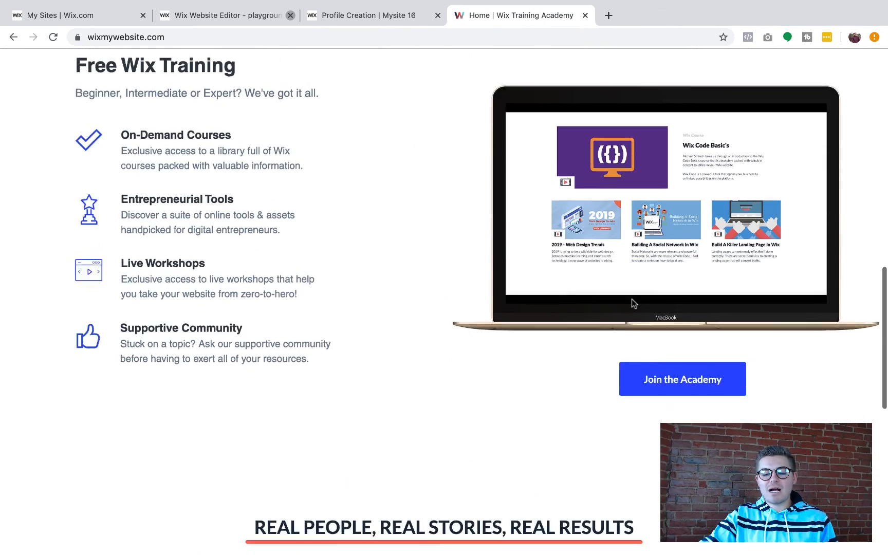
scroll(518, 222, up, 15)
scroll(517, 222, down, 1)
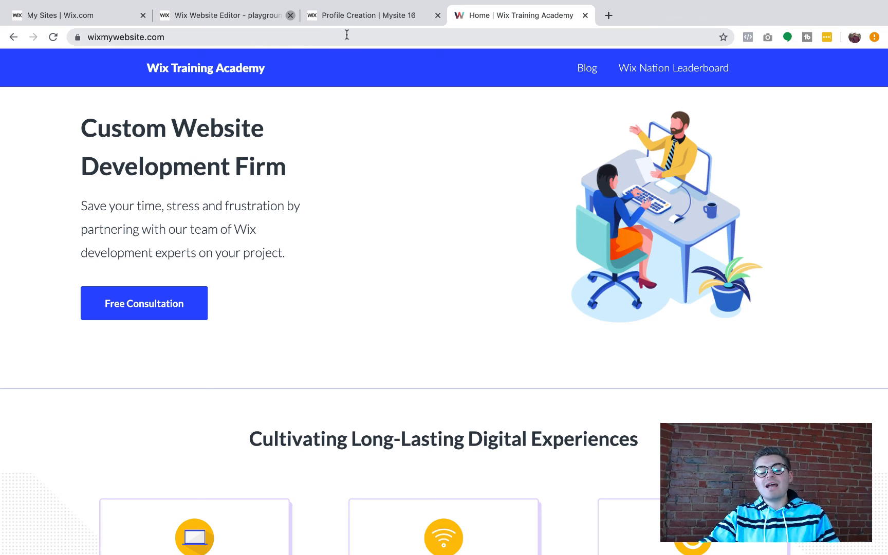
mouse_move(134, 4)
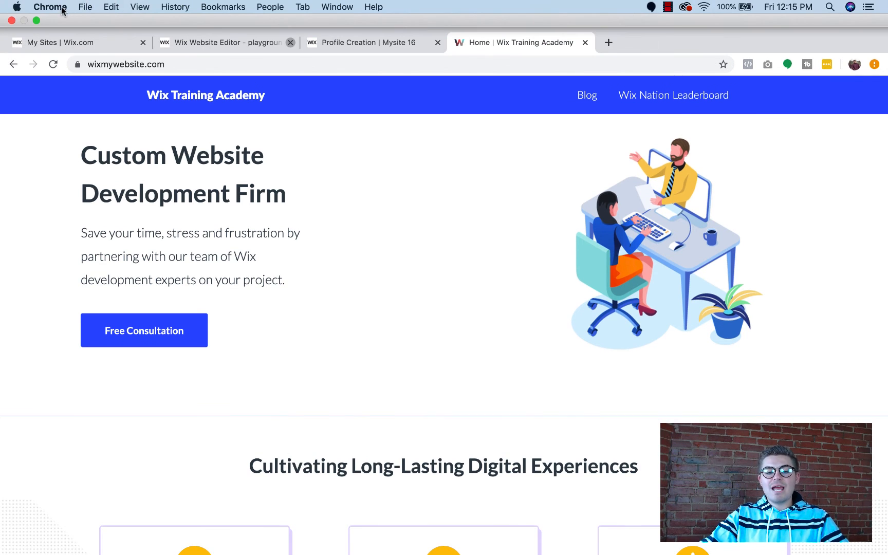
click(36, 21)
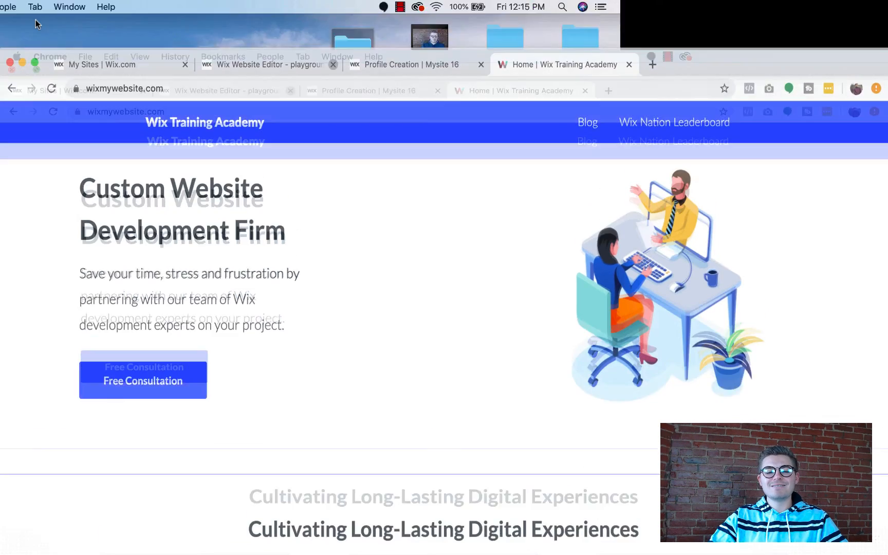